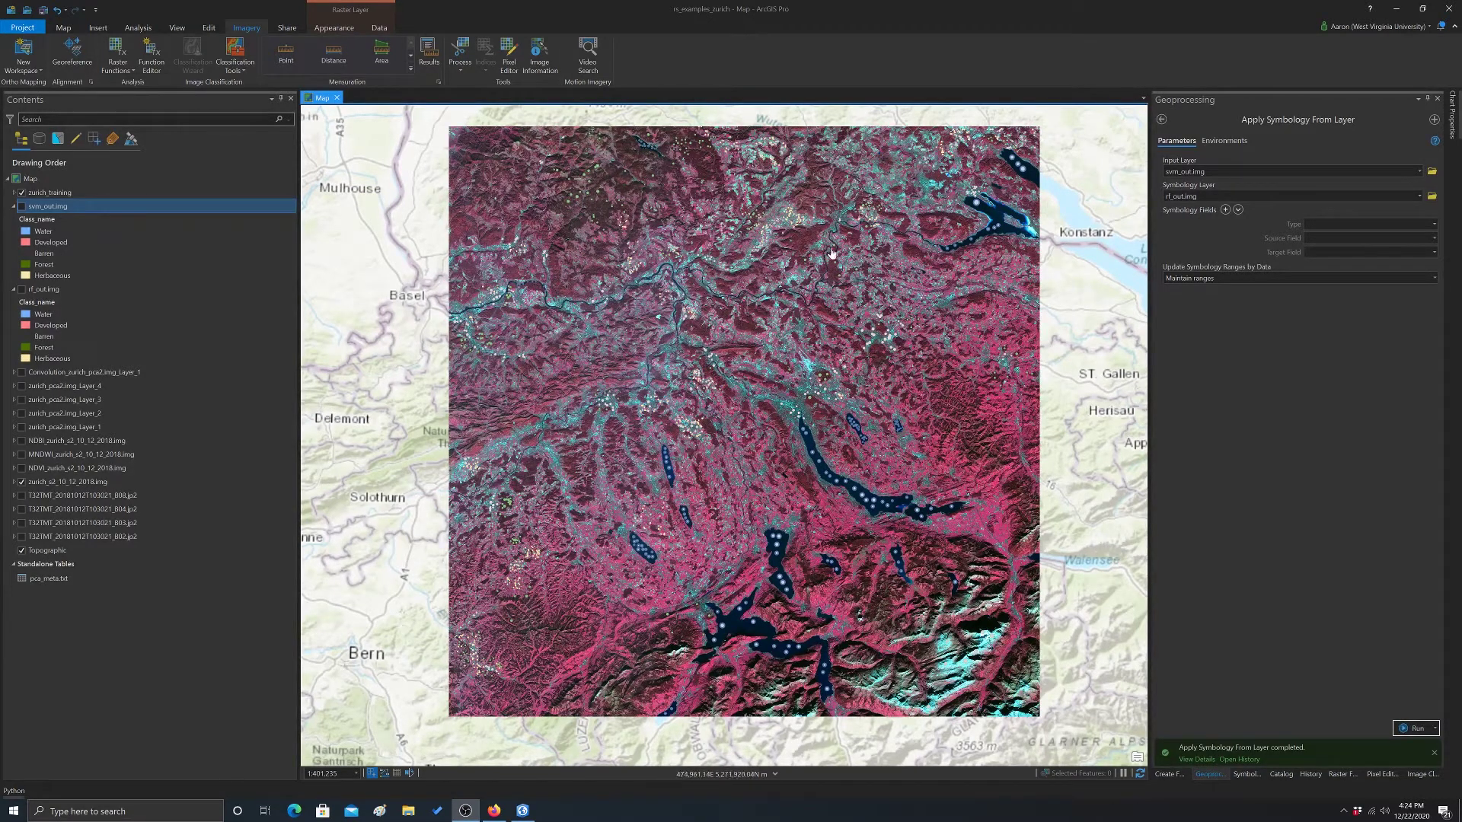
- Zoom in on Lake Zurich and return to the geoprocessing Toolboxes list
scroll(921, 571, "up", 2)
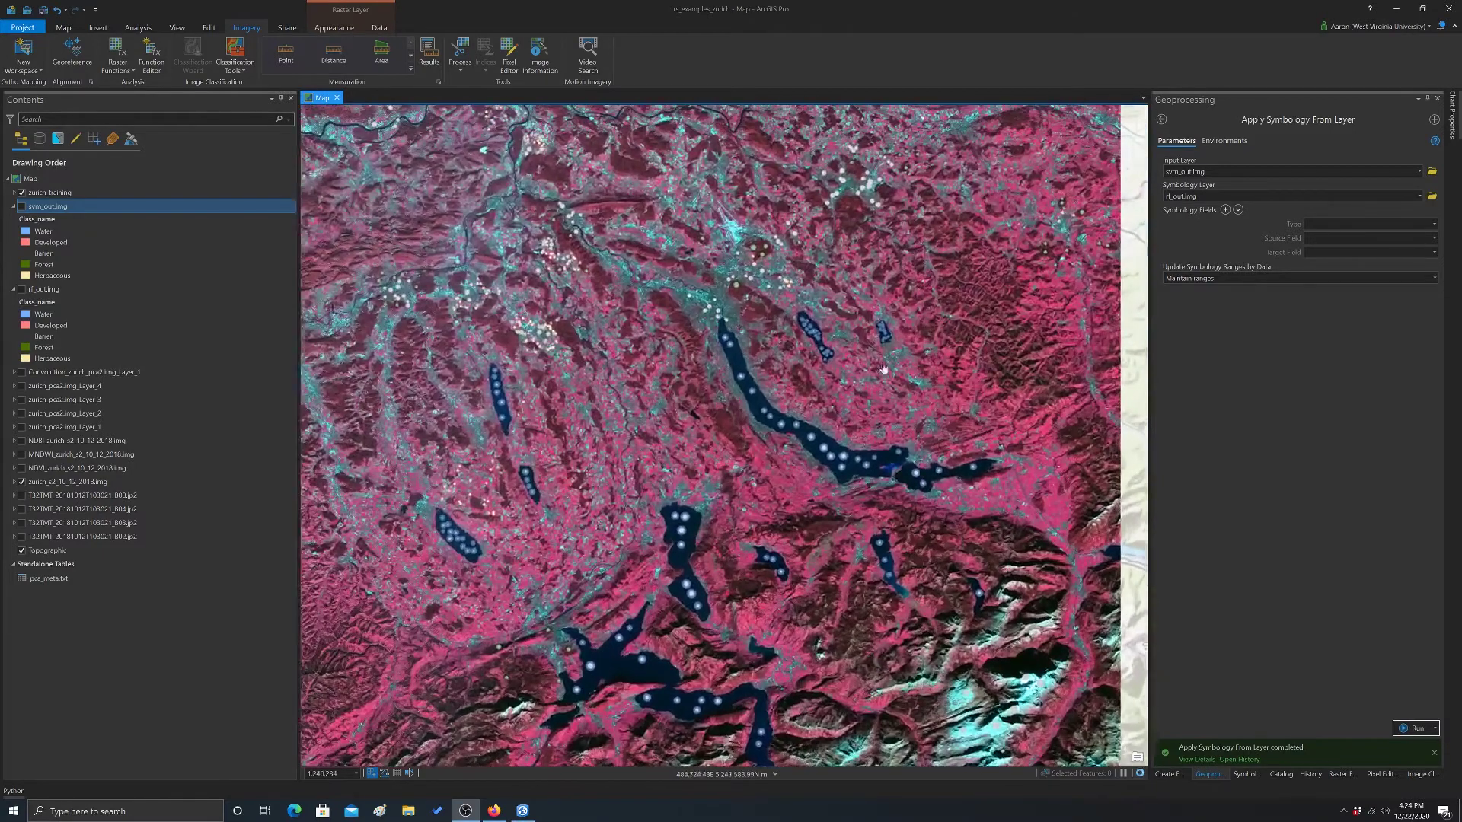
scroll(883, 369, "up", 1)
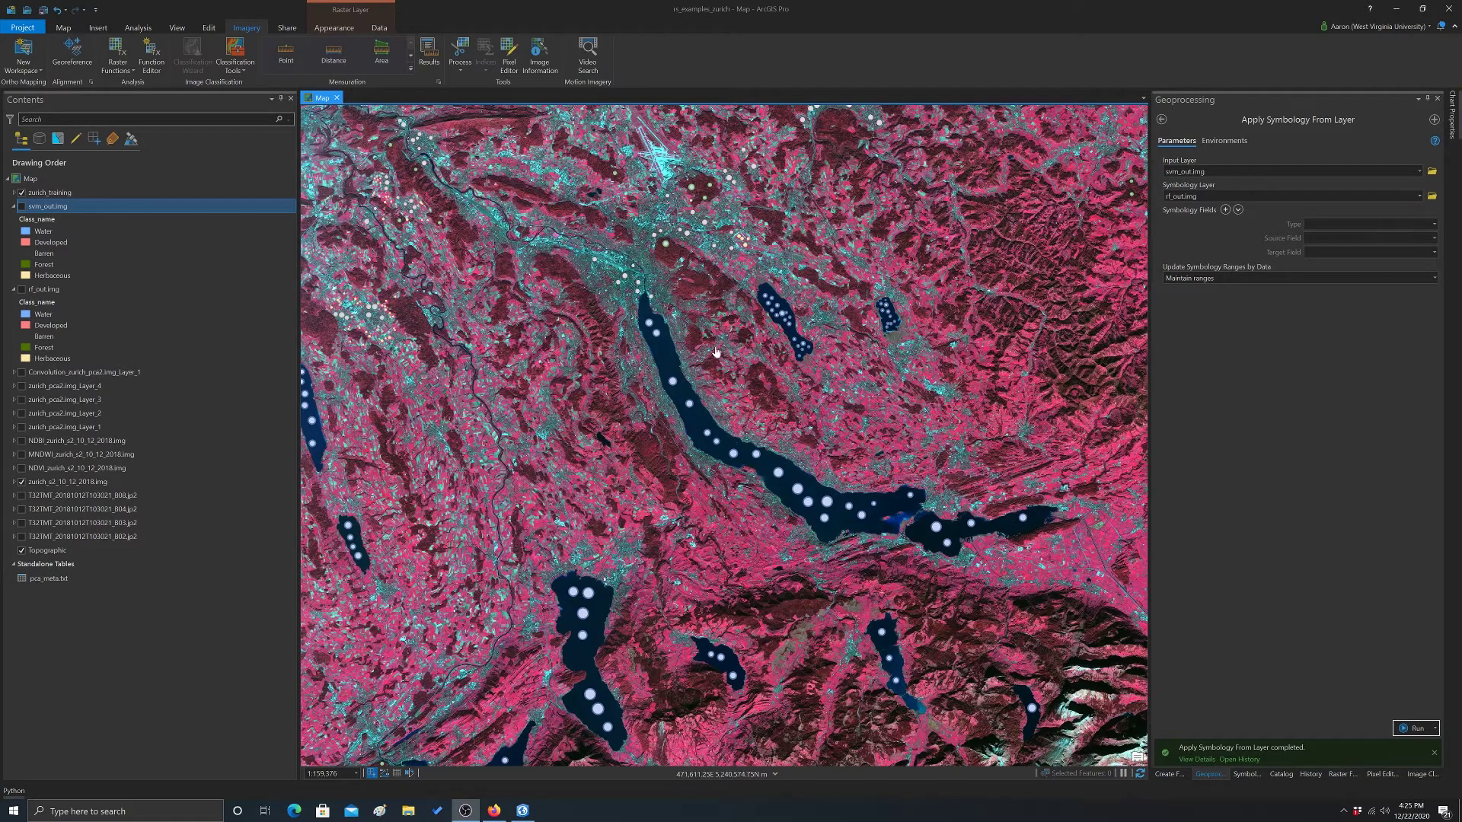
left_click(1161, 119)
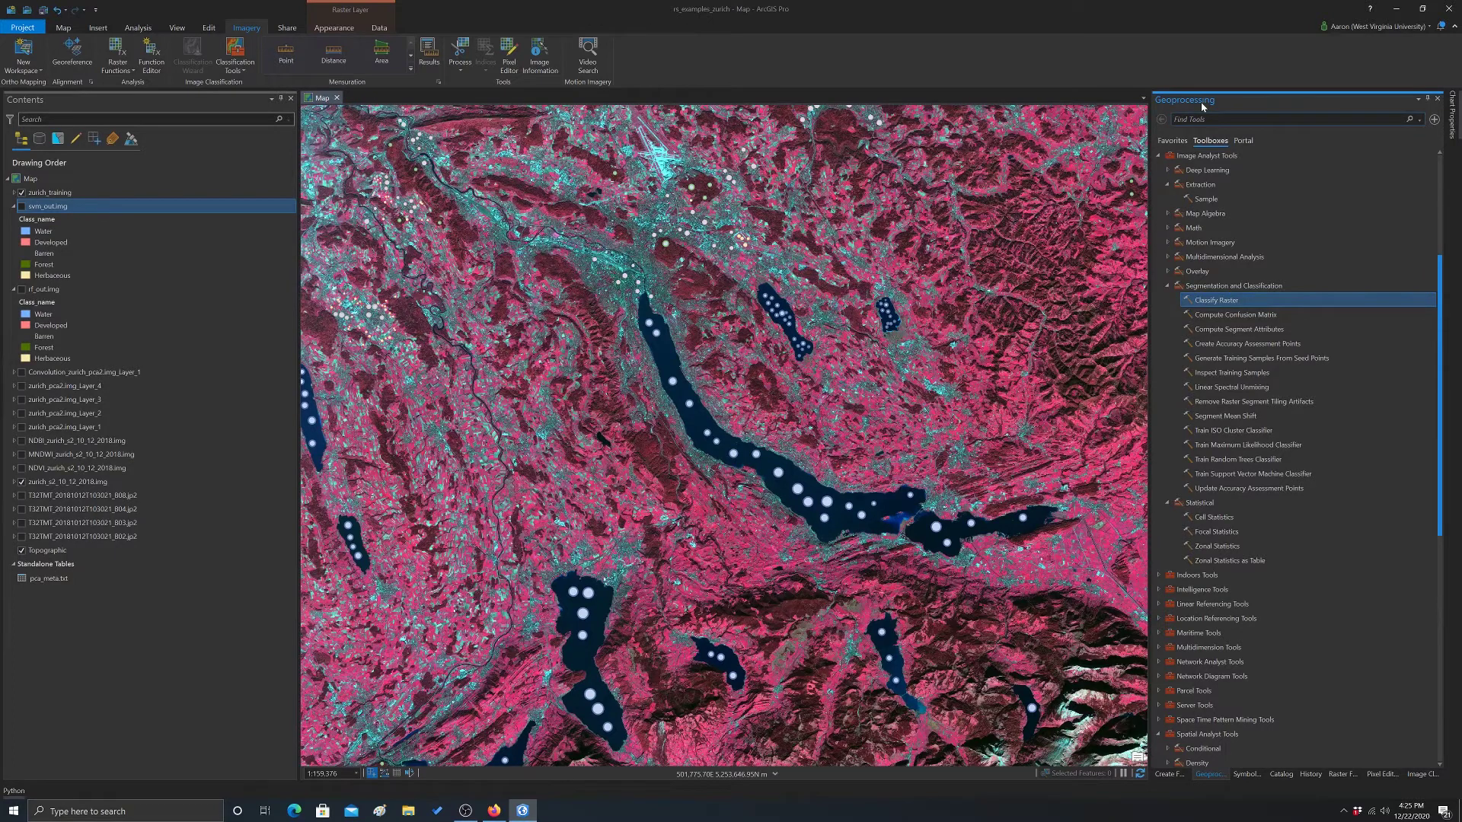
- Run Feature To Point on zurich_training with Inside checked, saving train_as_points.shp
type("feature to p")
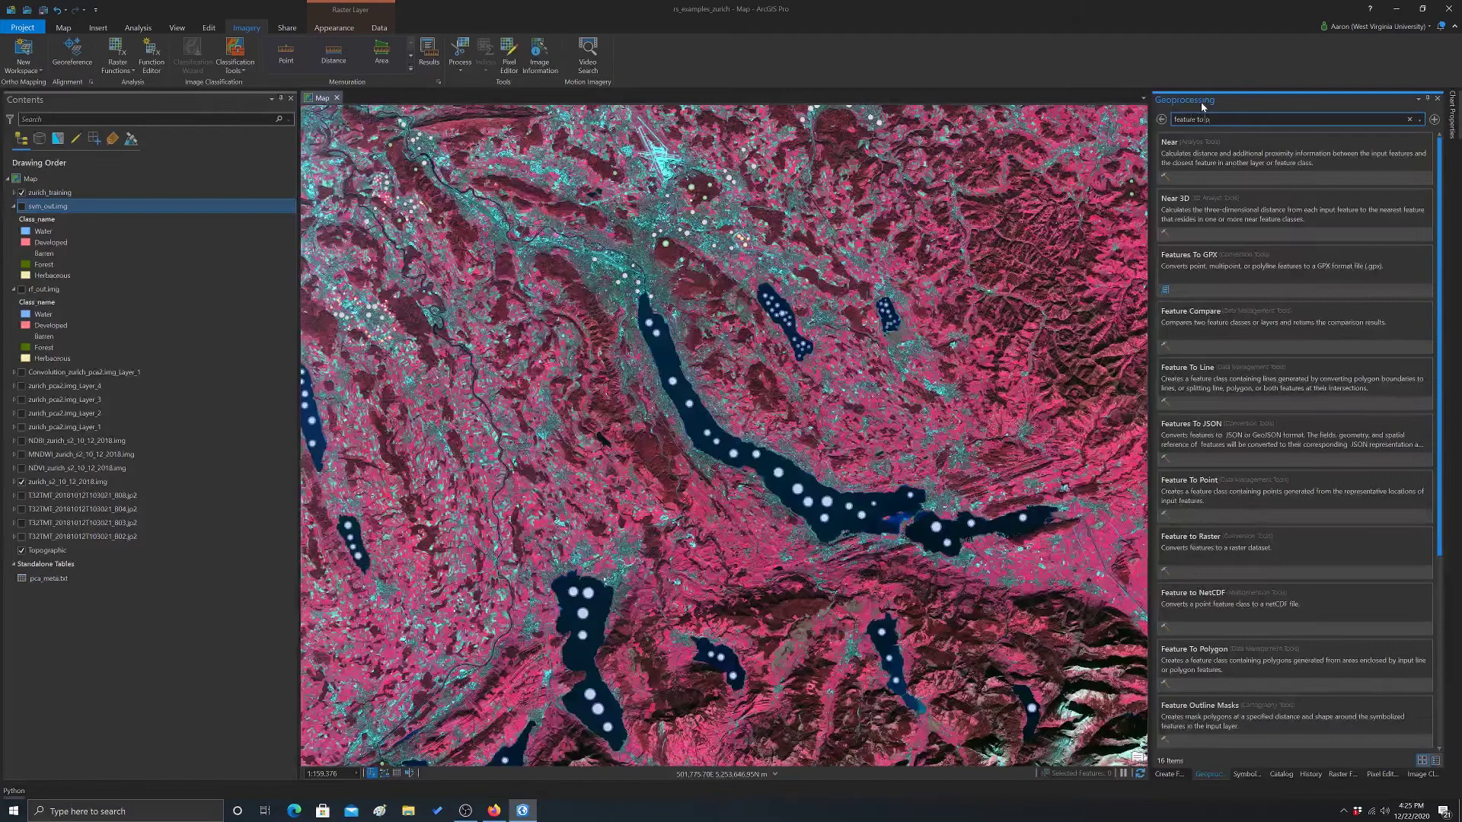
type("oi")
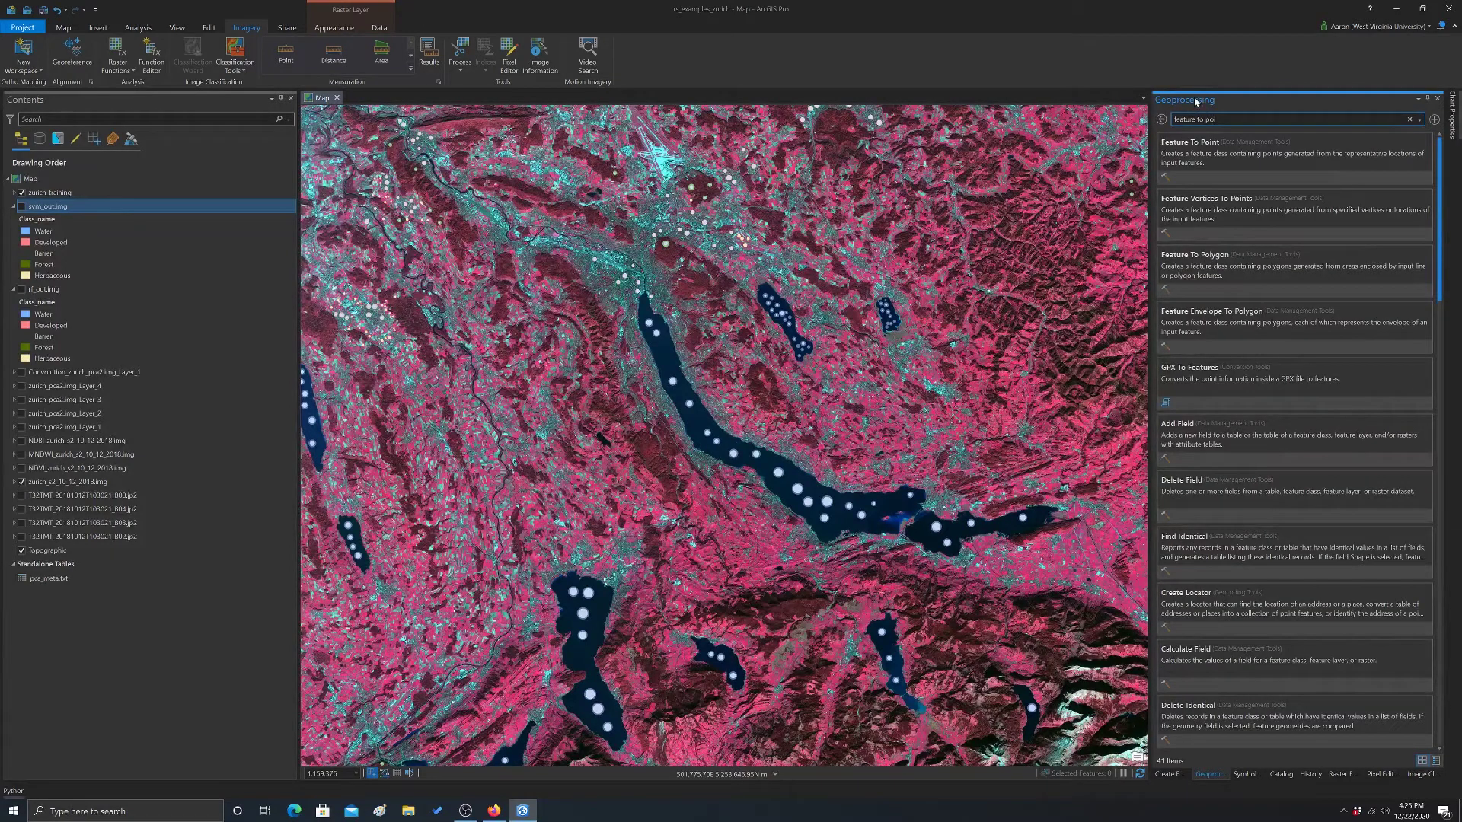
left_click(1195, 142)
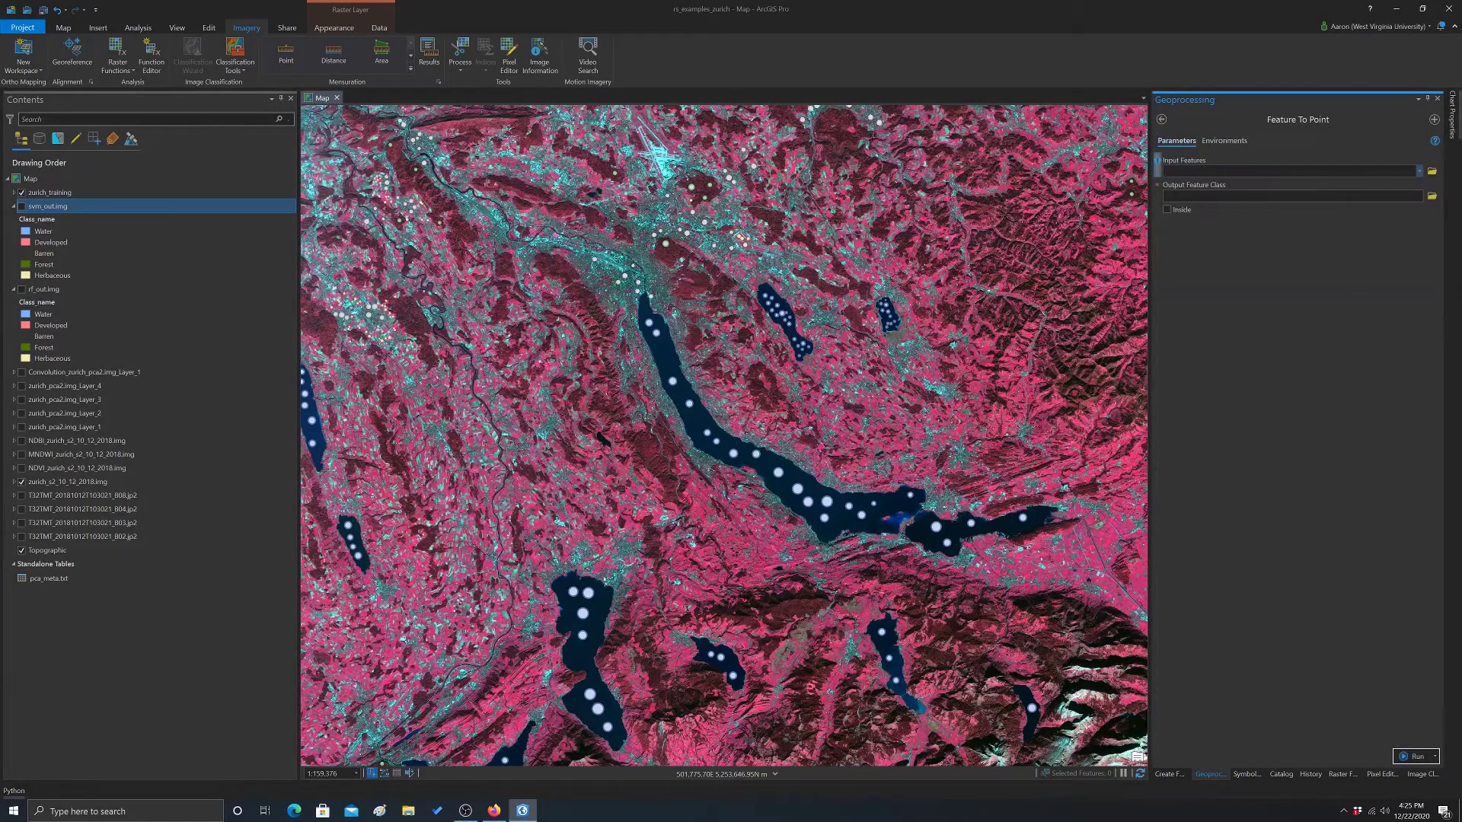
left_click(1420, 171)
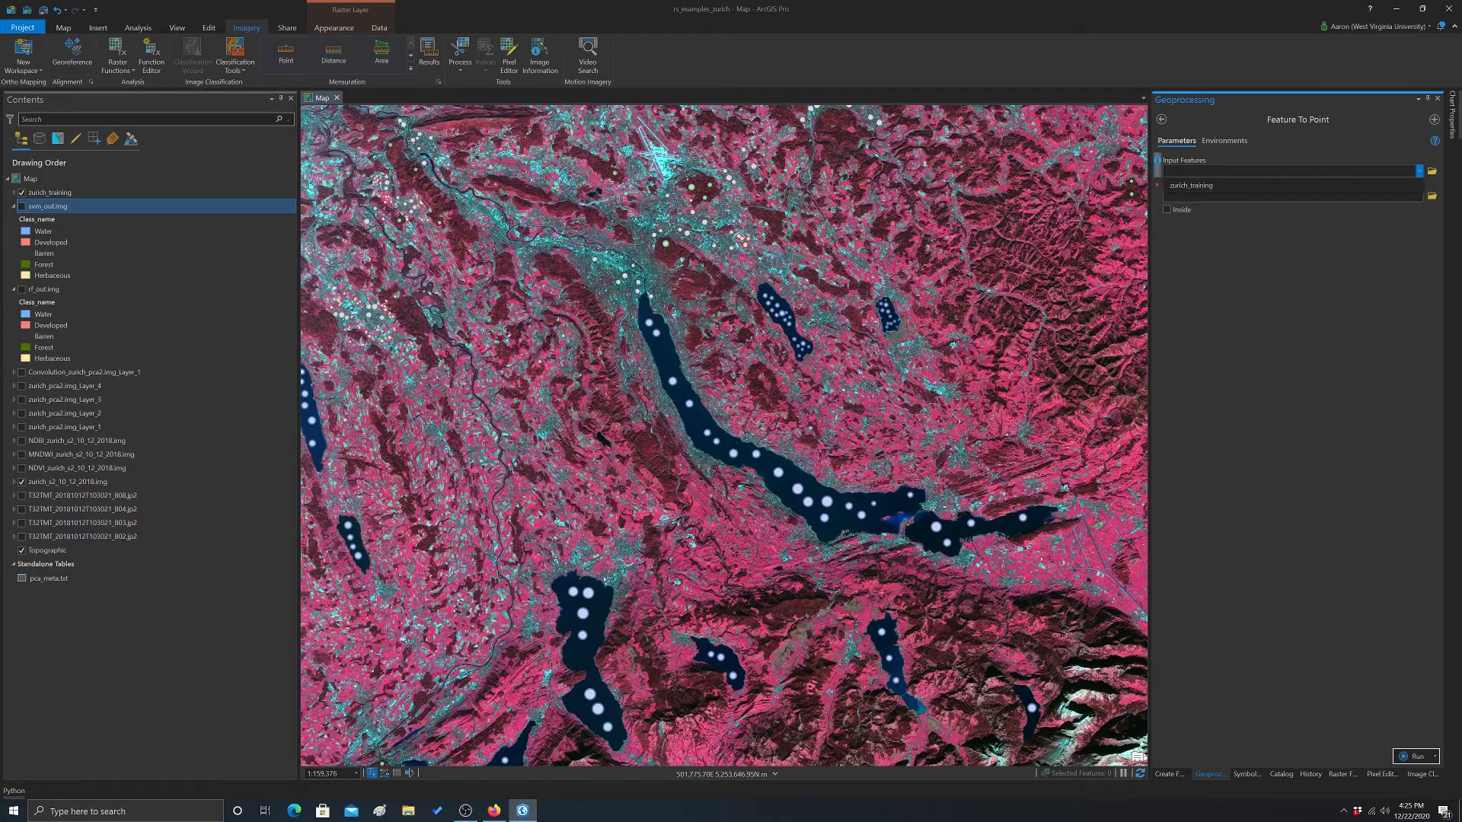
left_click(1218, 185)
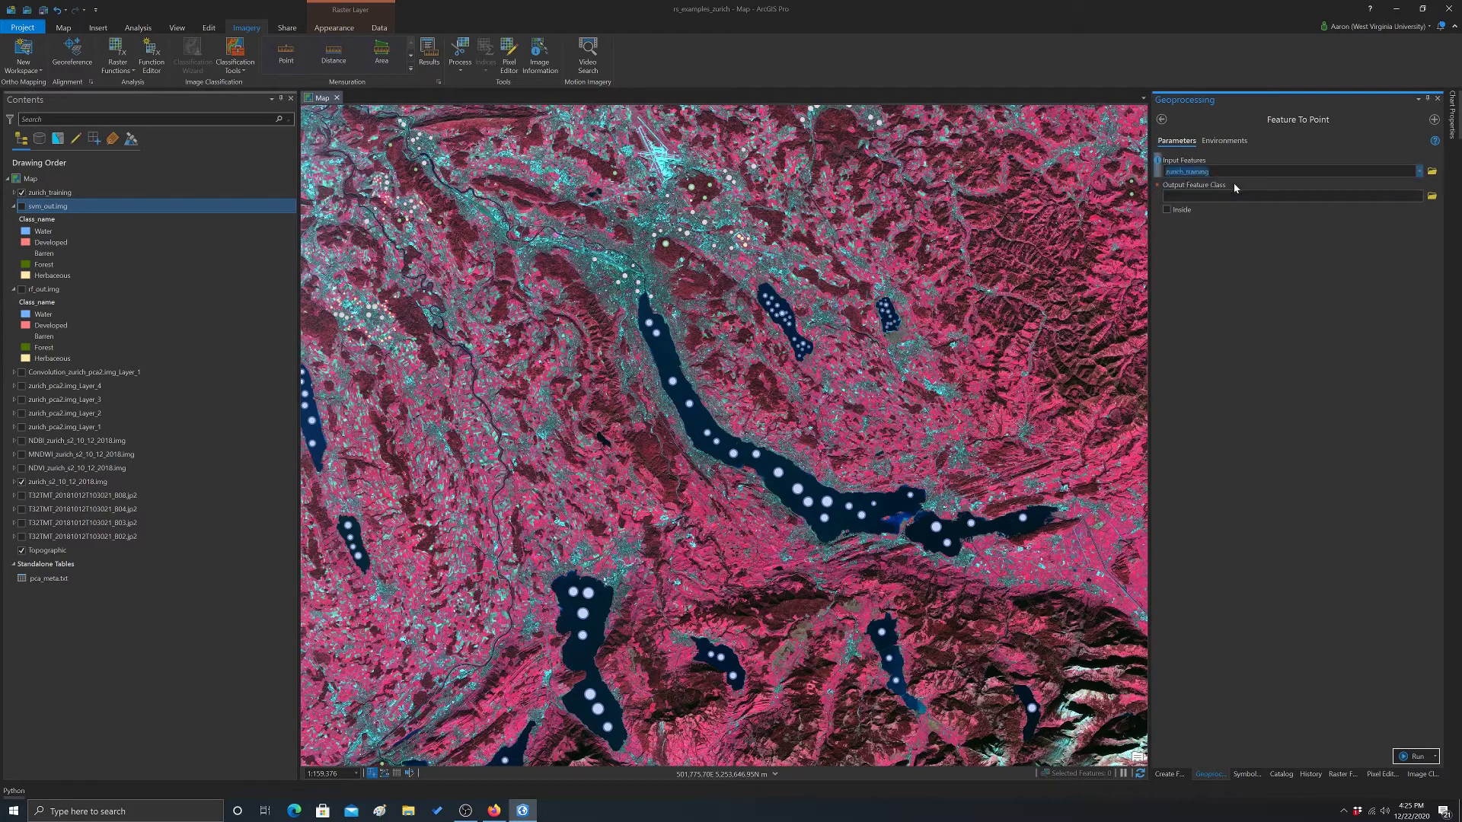
left_click(1168, 210)
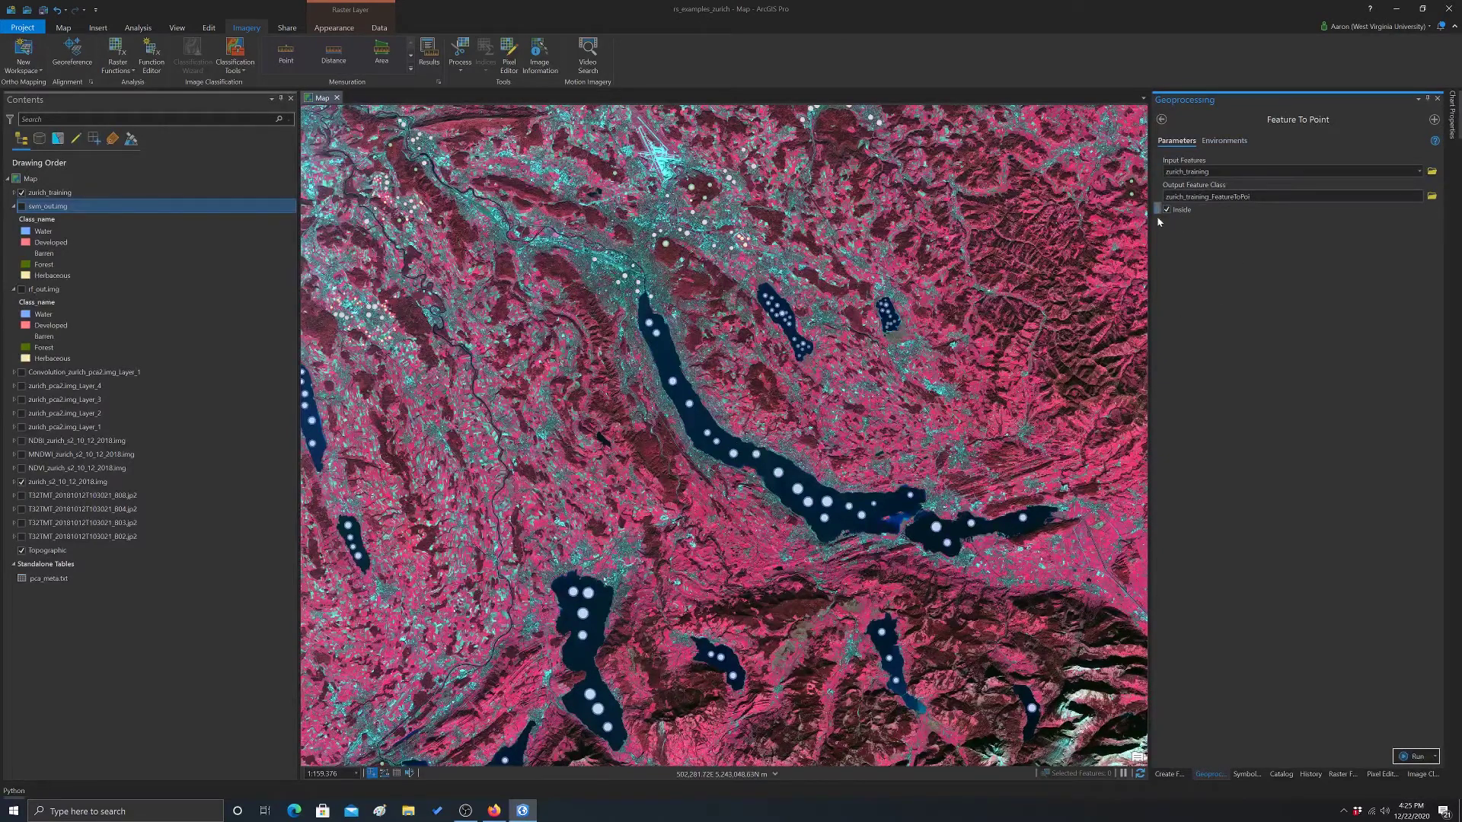
left_click(1432, 197)
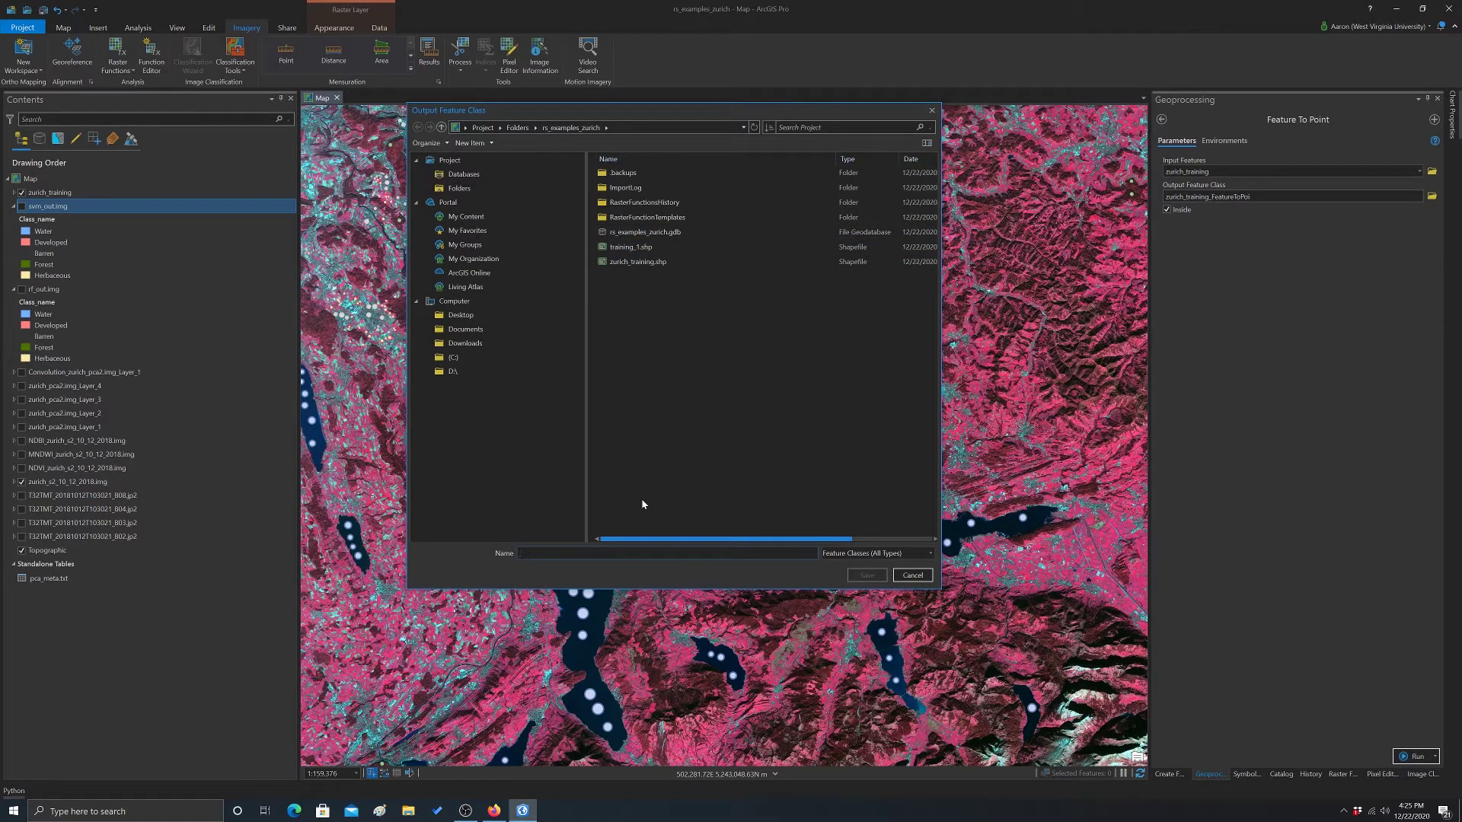
type("train")
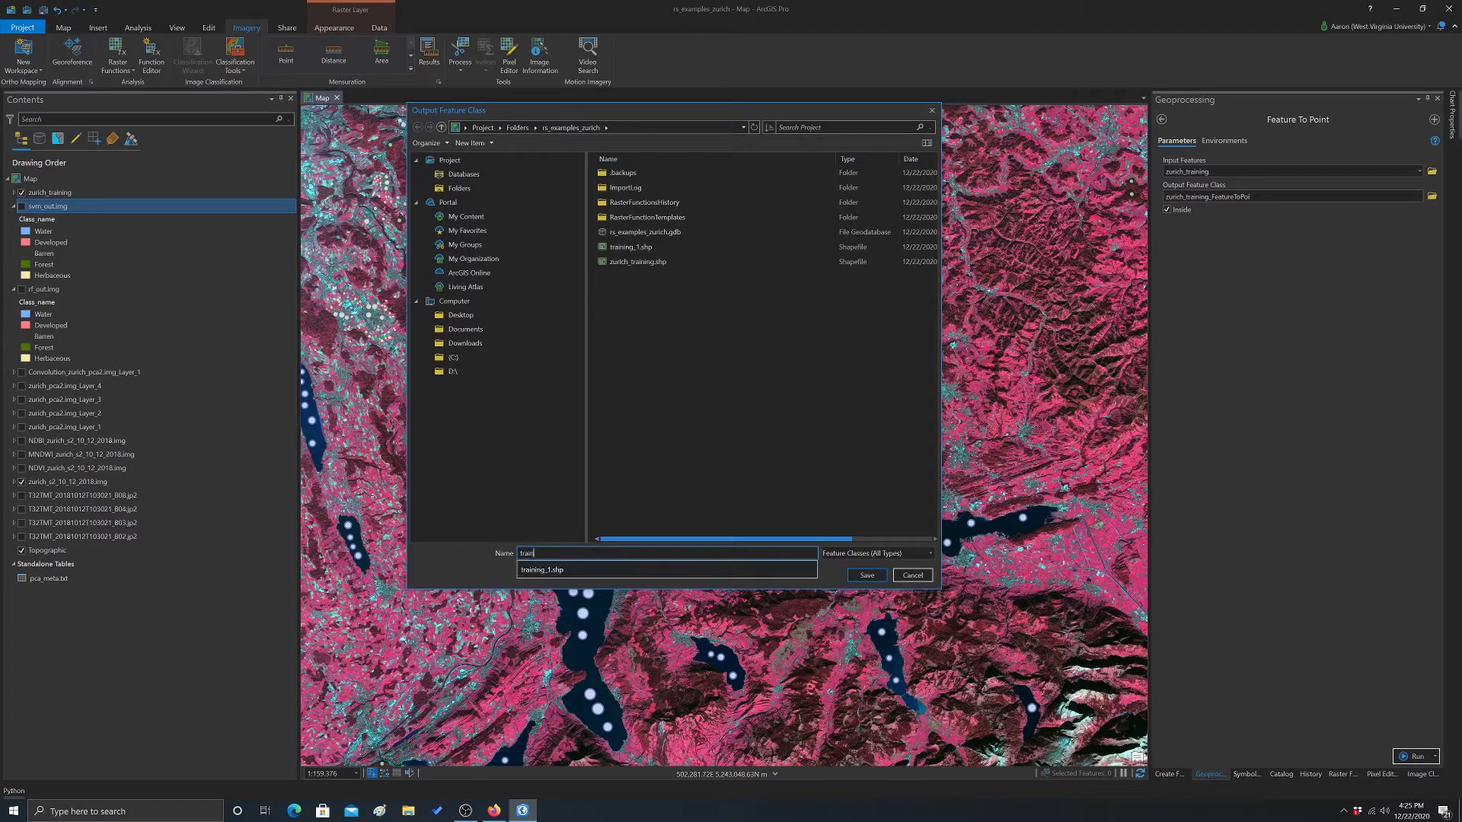
type("_as_po")
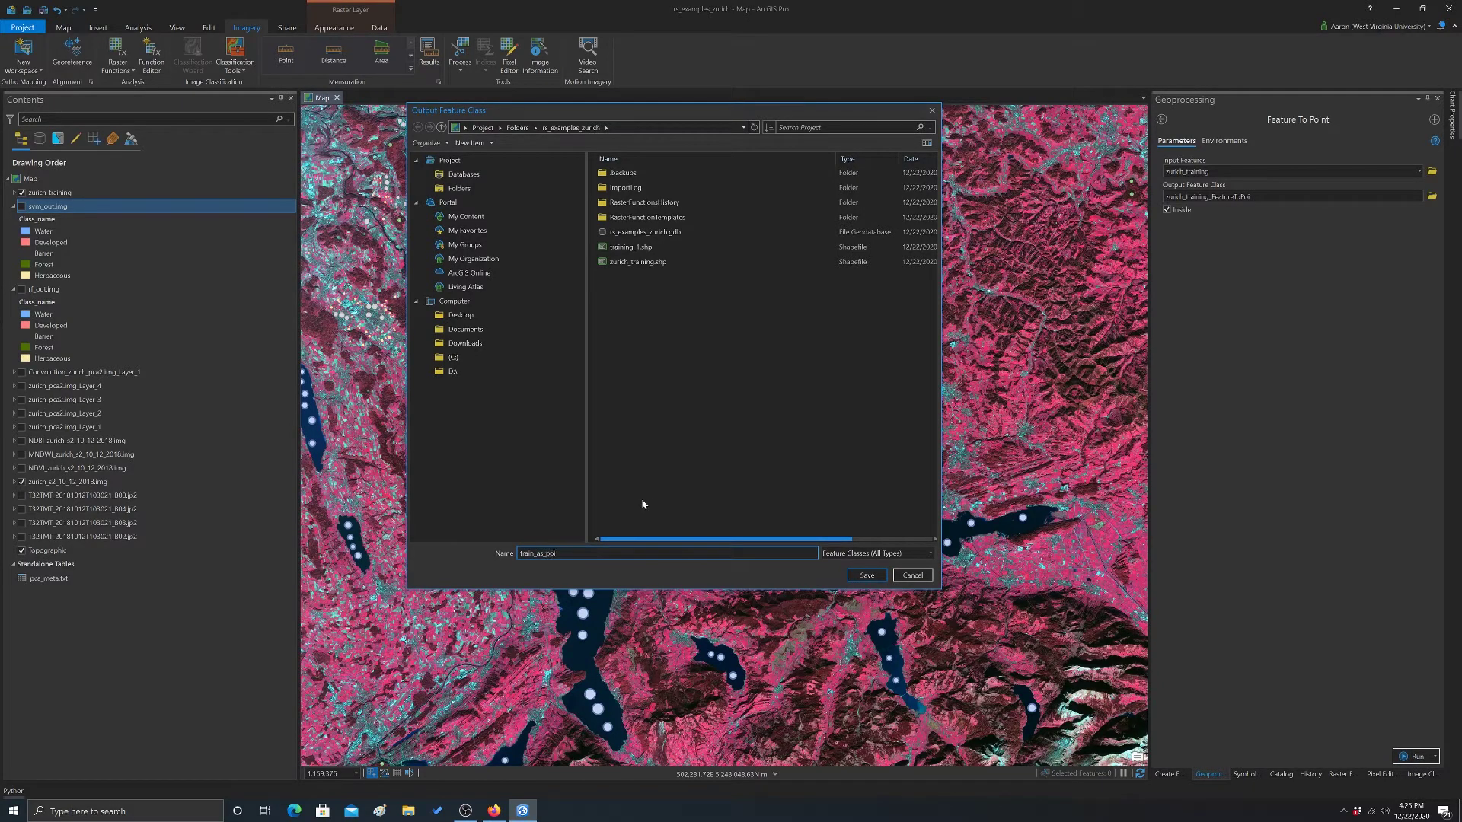
type("ints")
left_click(866, 575)
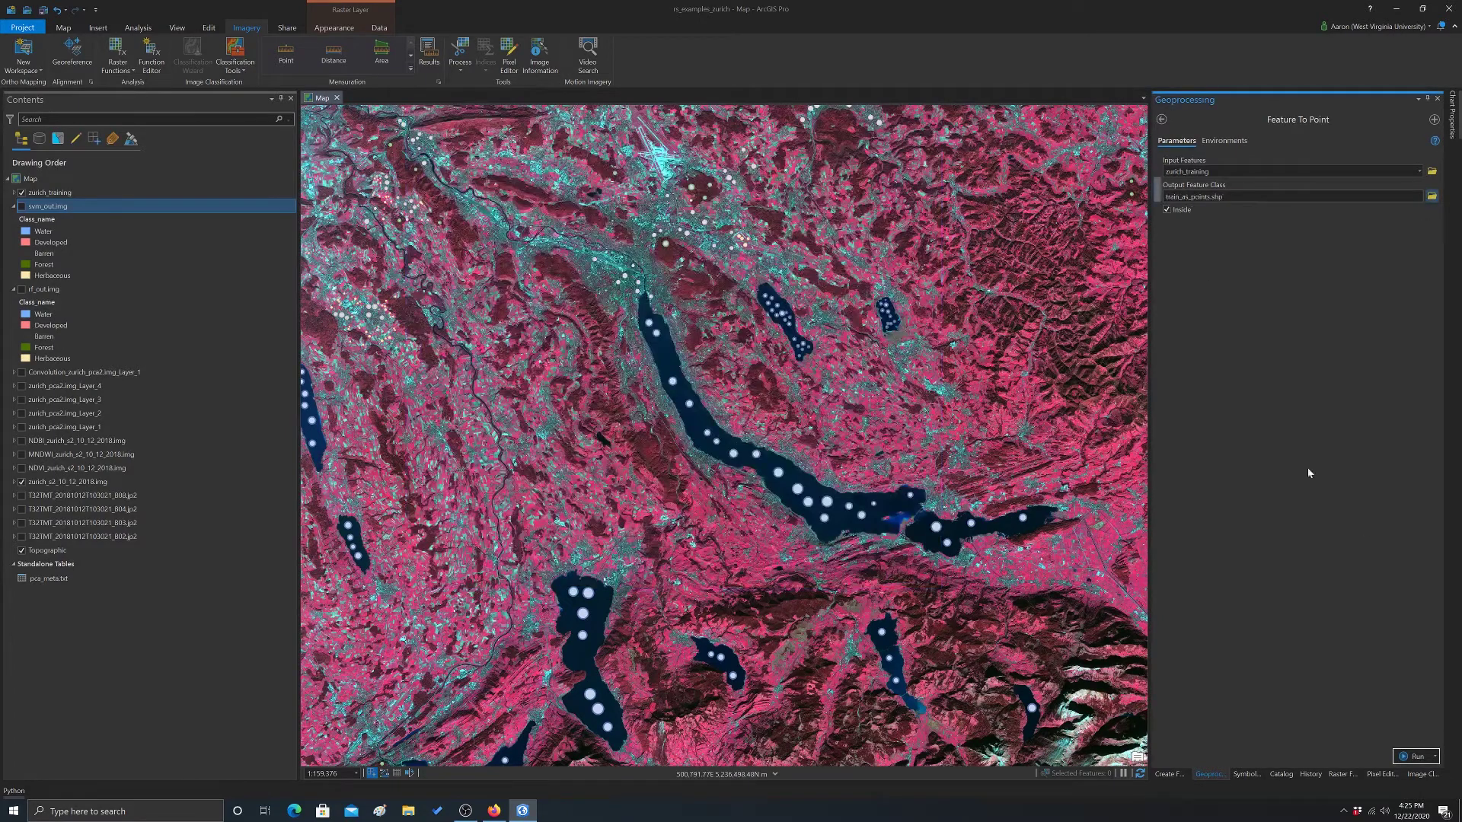
left_click(1407, 761)
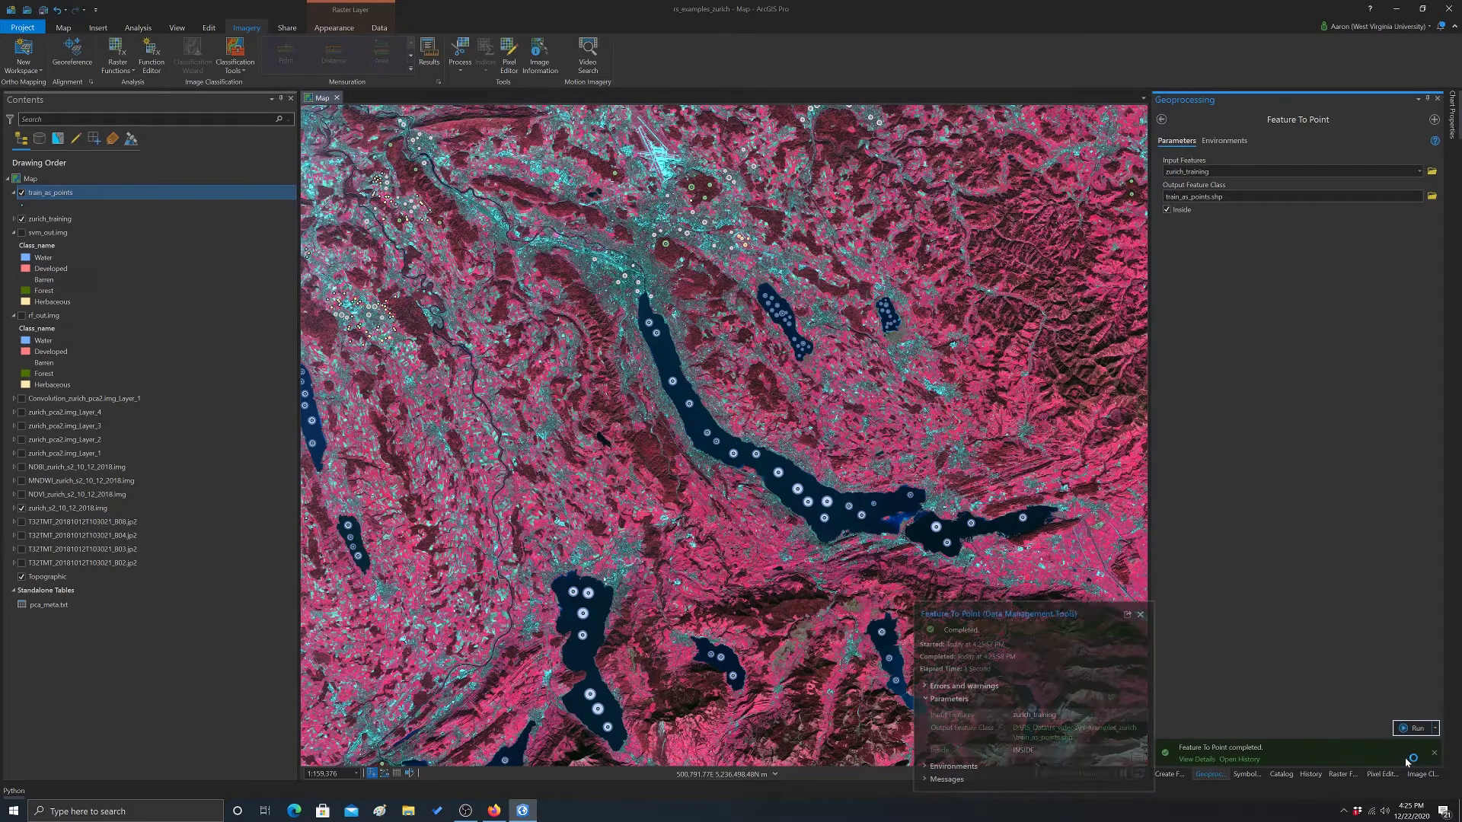
- Inspect the 1,249-record train_as_points attribute table, then hide the zurich_training layer
left_click(1140, 601)
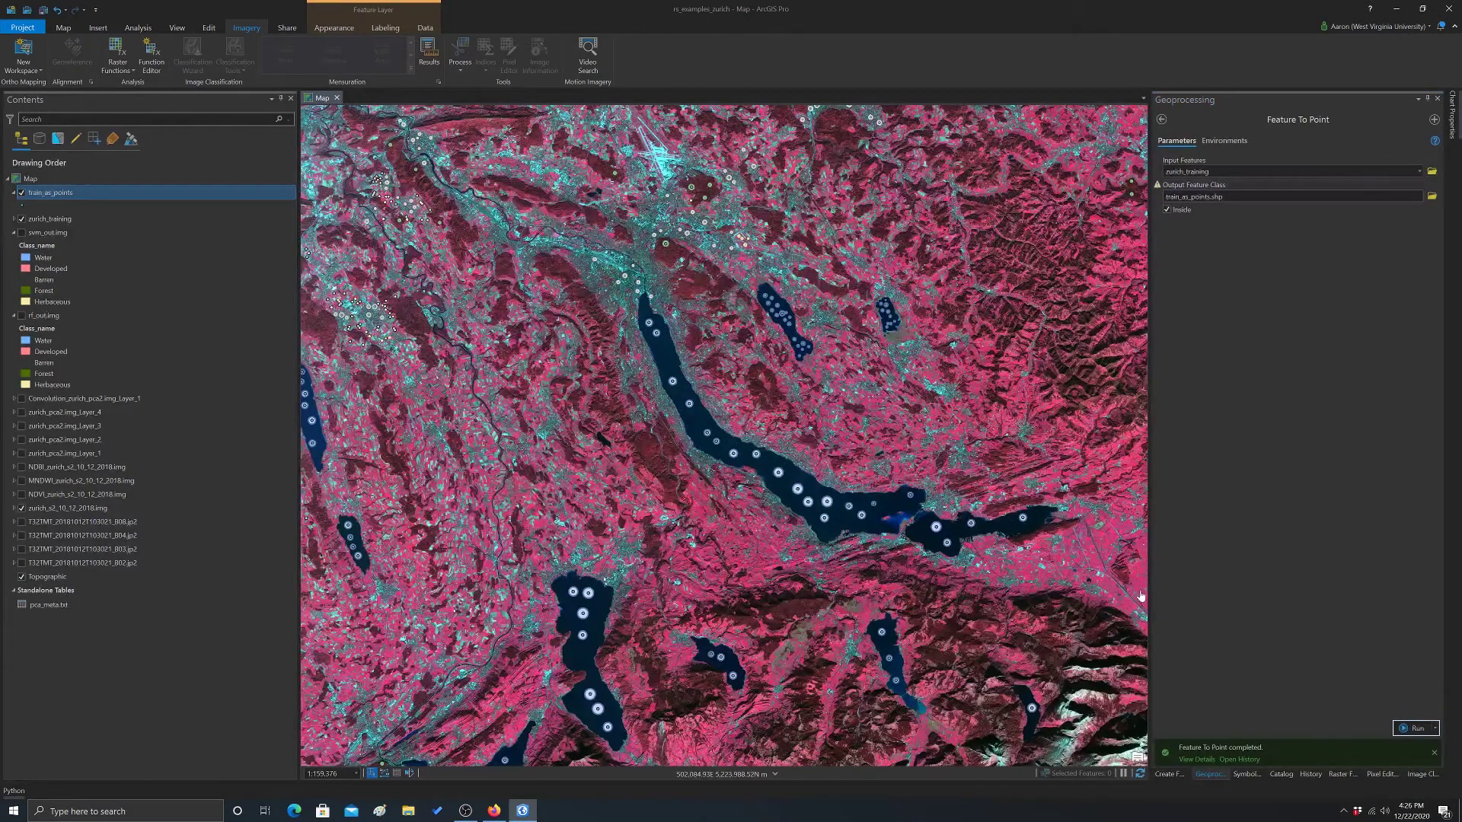
scroll(820, 456, "up", 3)
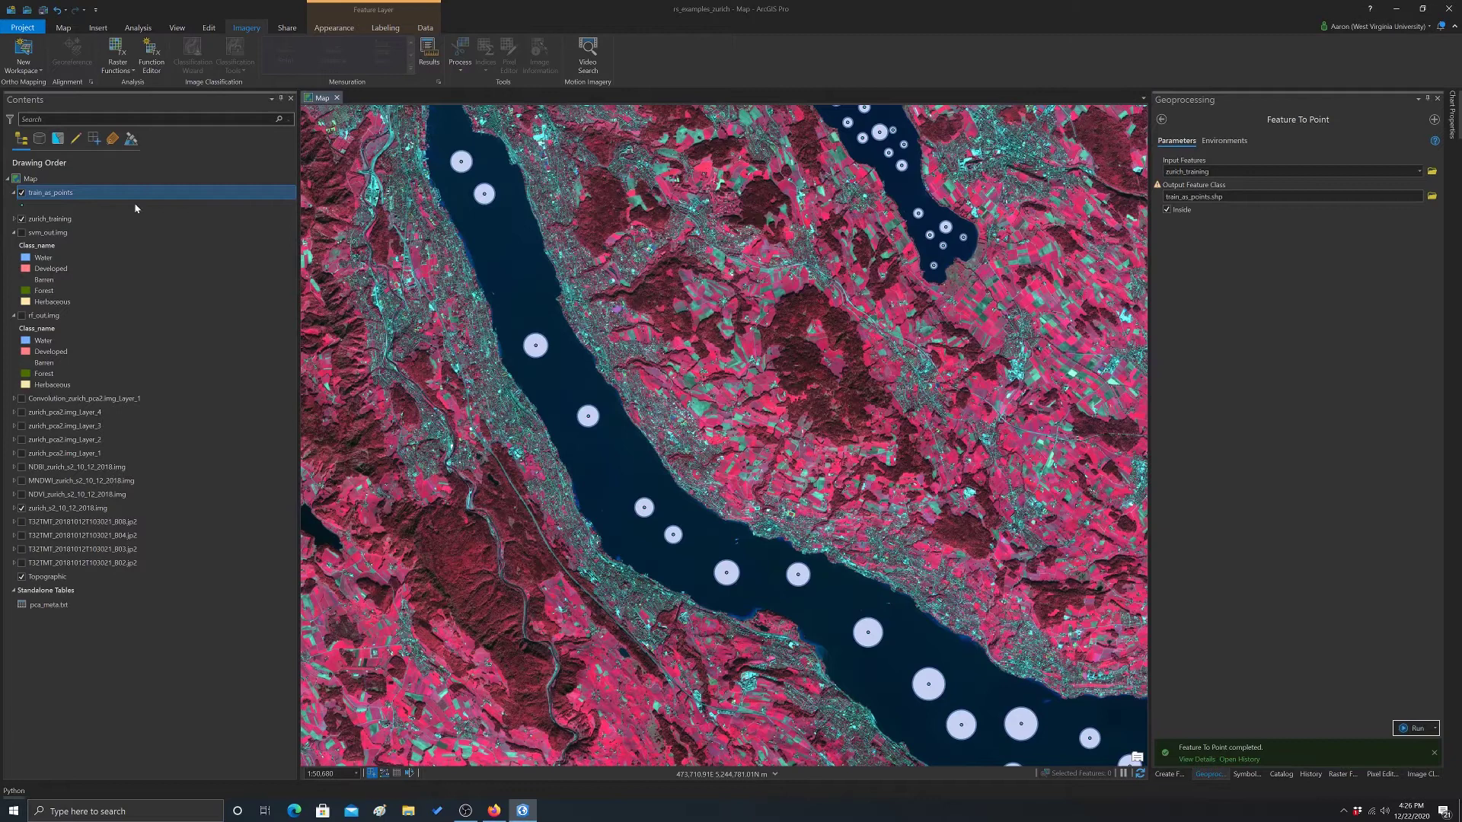
right_click(35, 193)
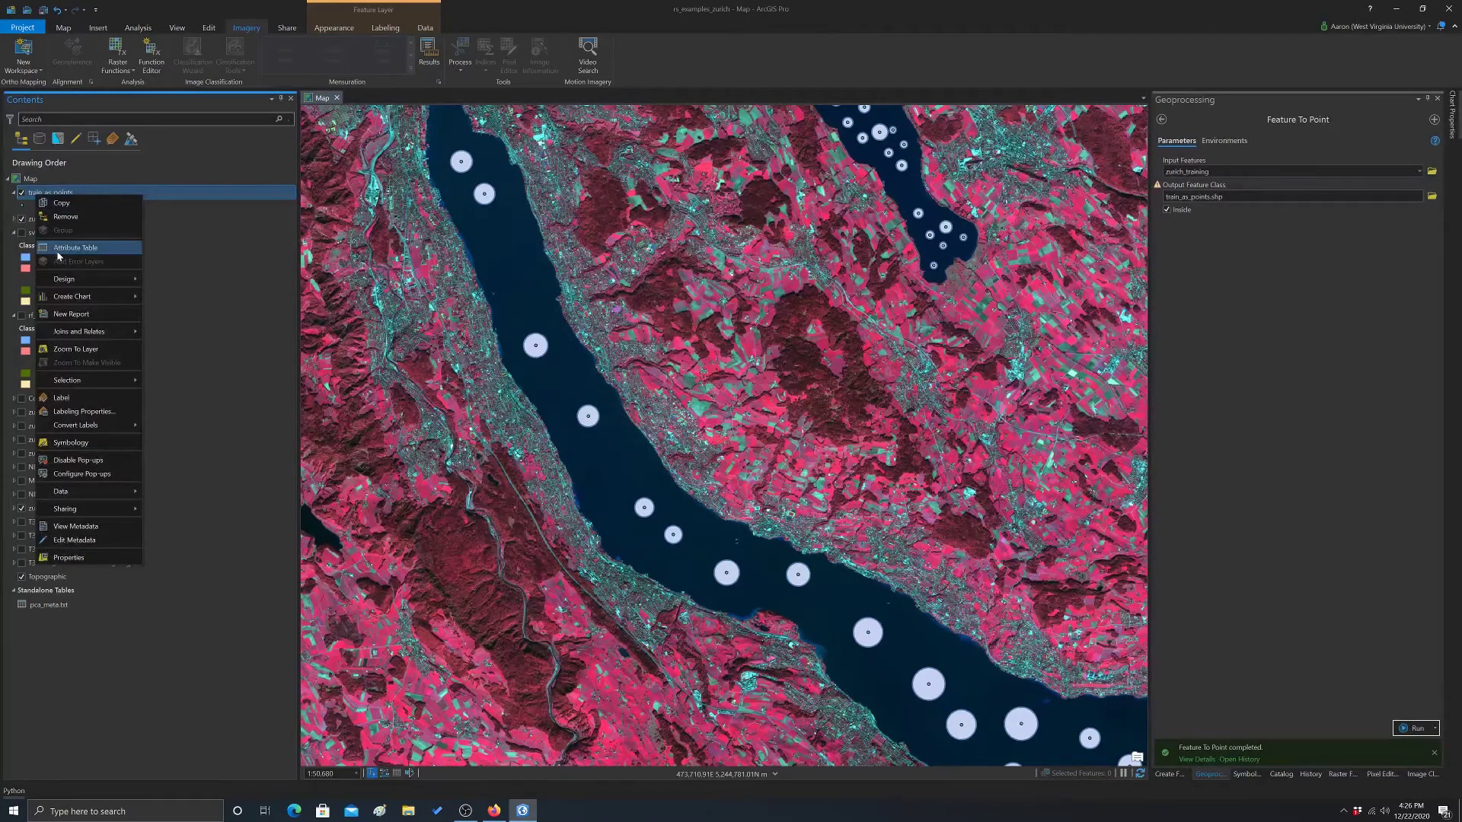
left_click(91, 246)
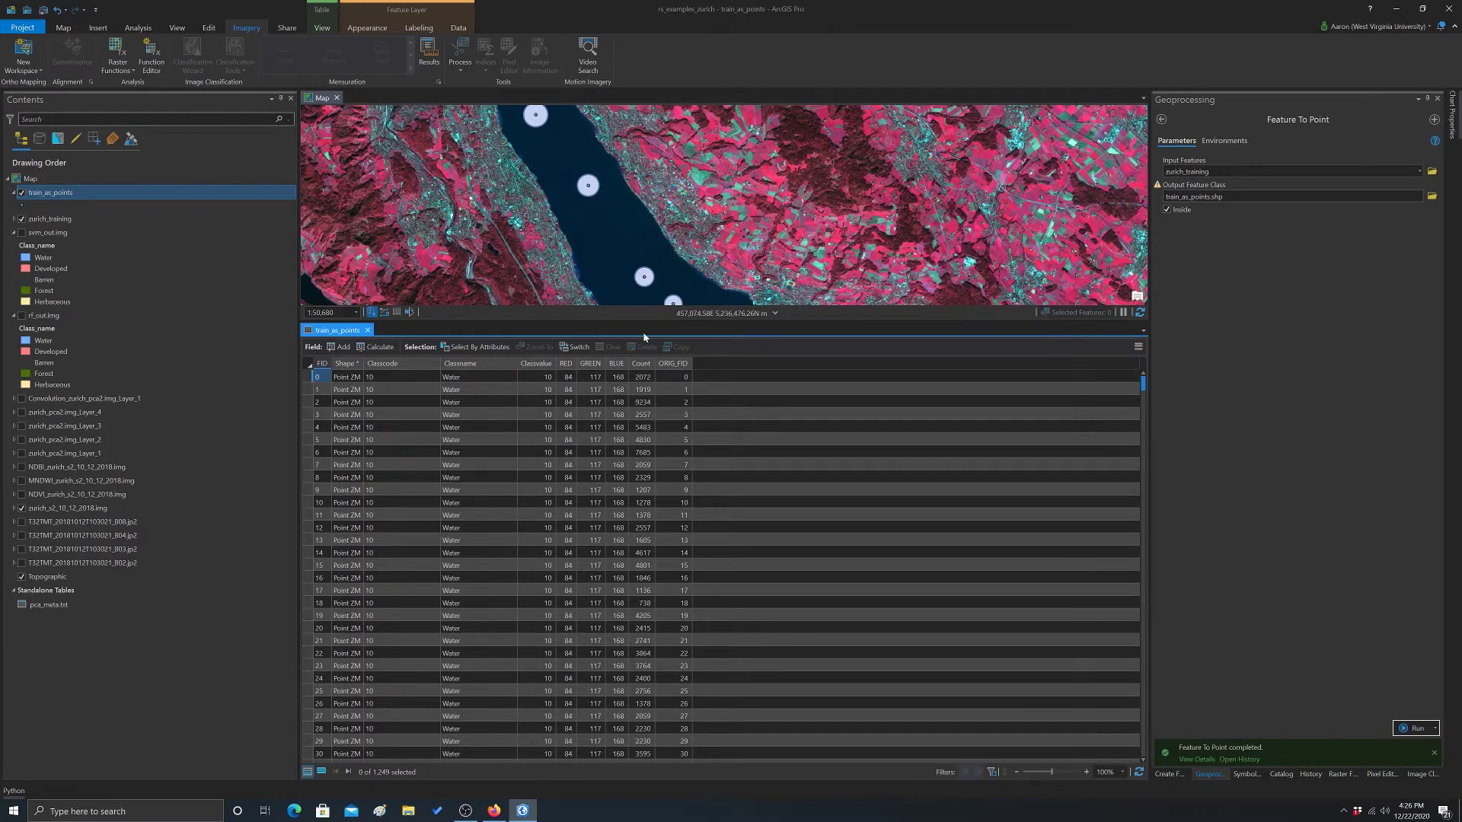
left_click(367, 329)
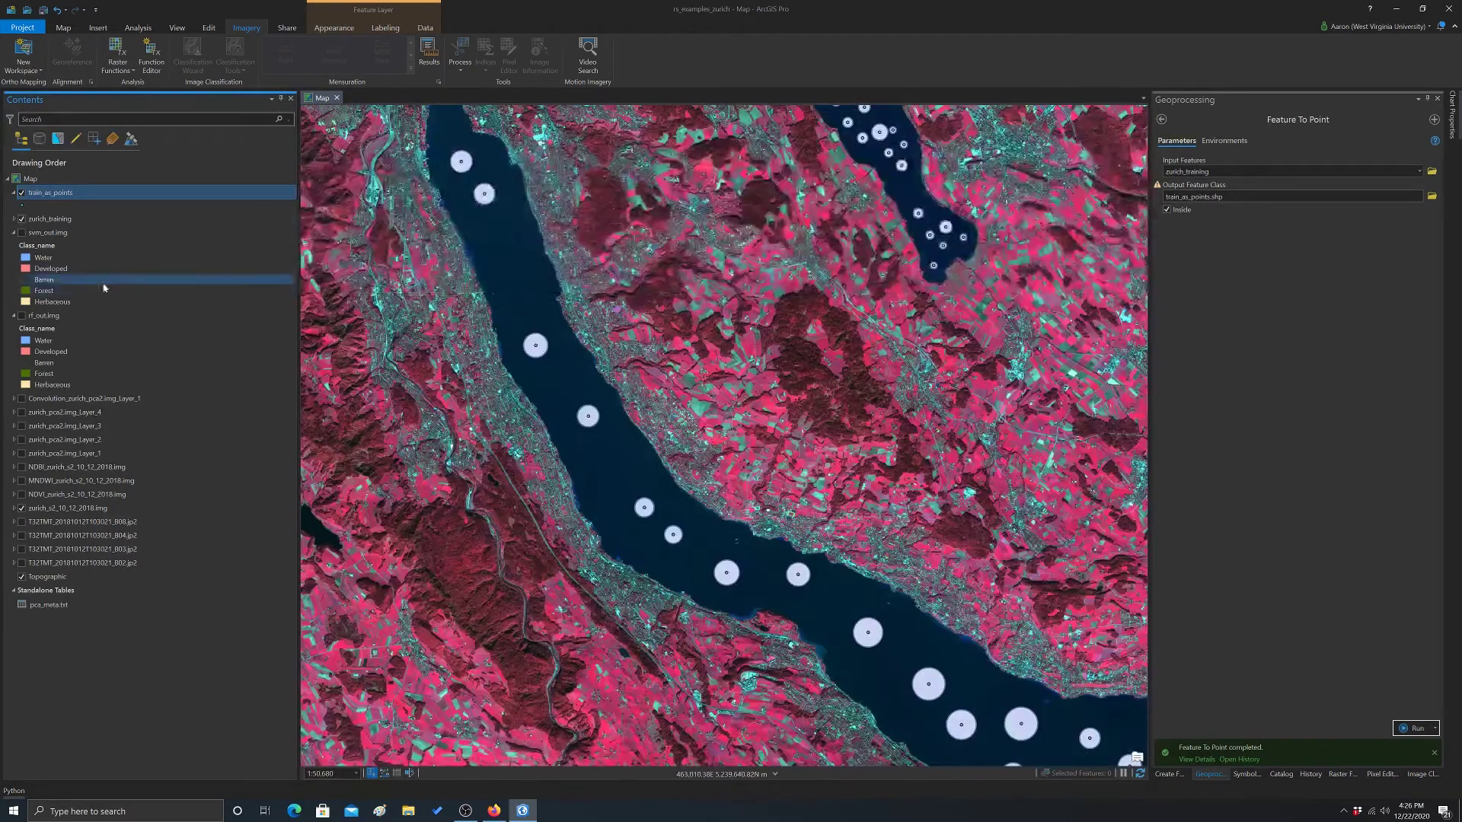
left_click(21, 220)
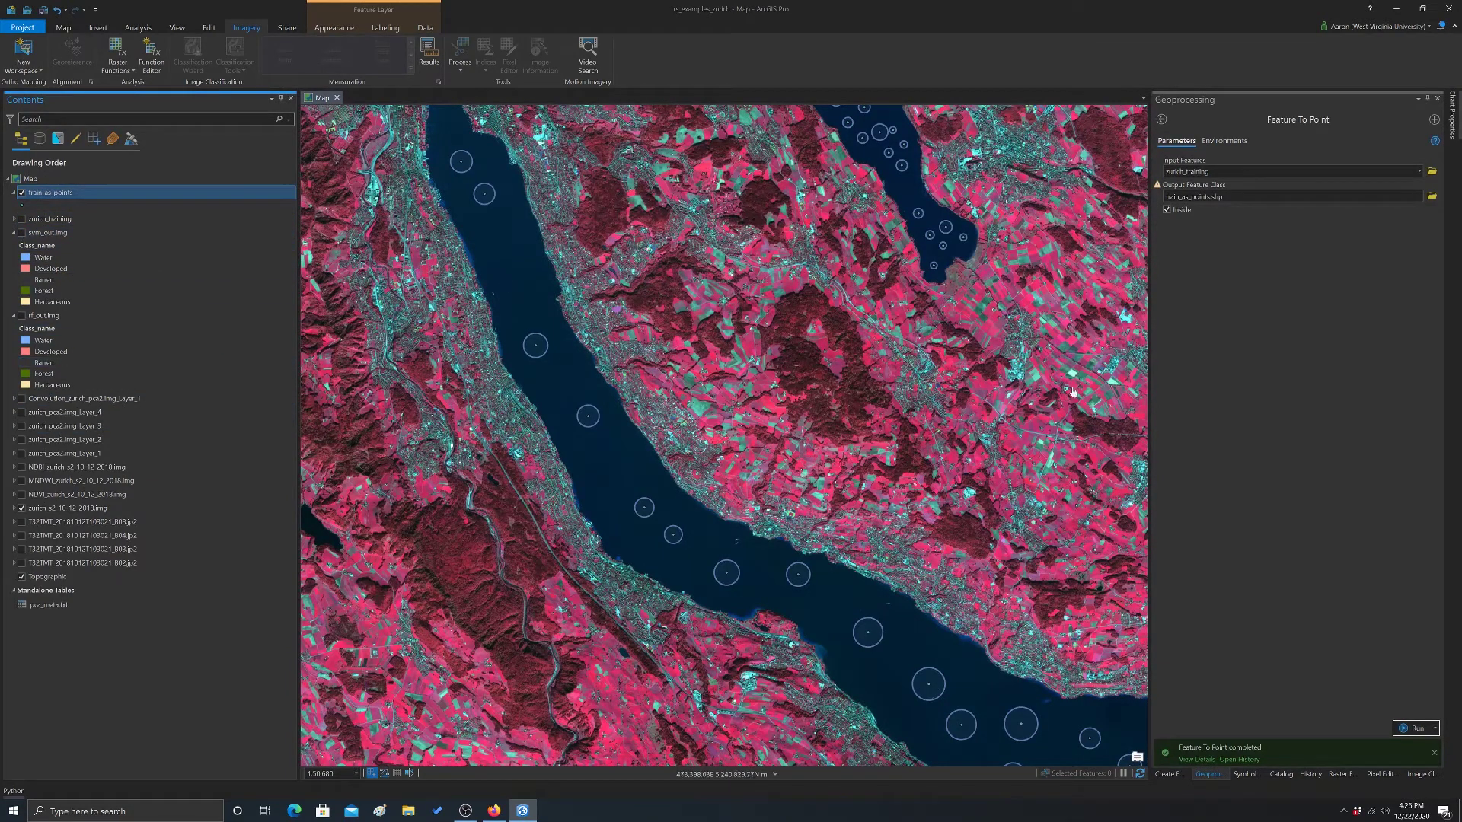
- Close the Image Classification training samples manager without saving its samples
left_click(1427, 774)
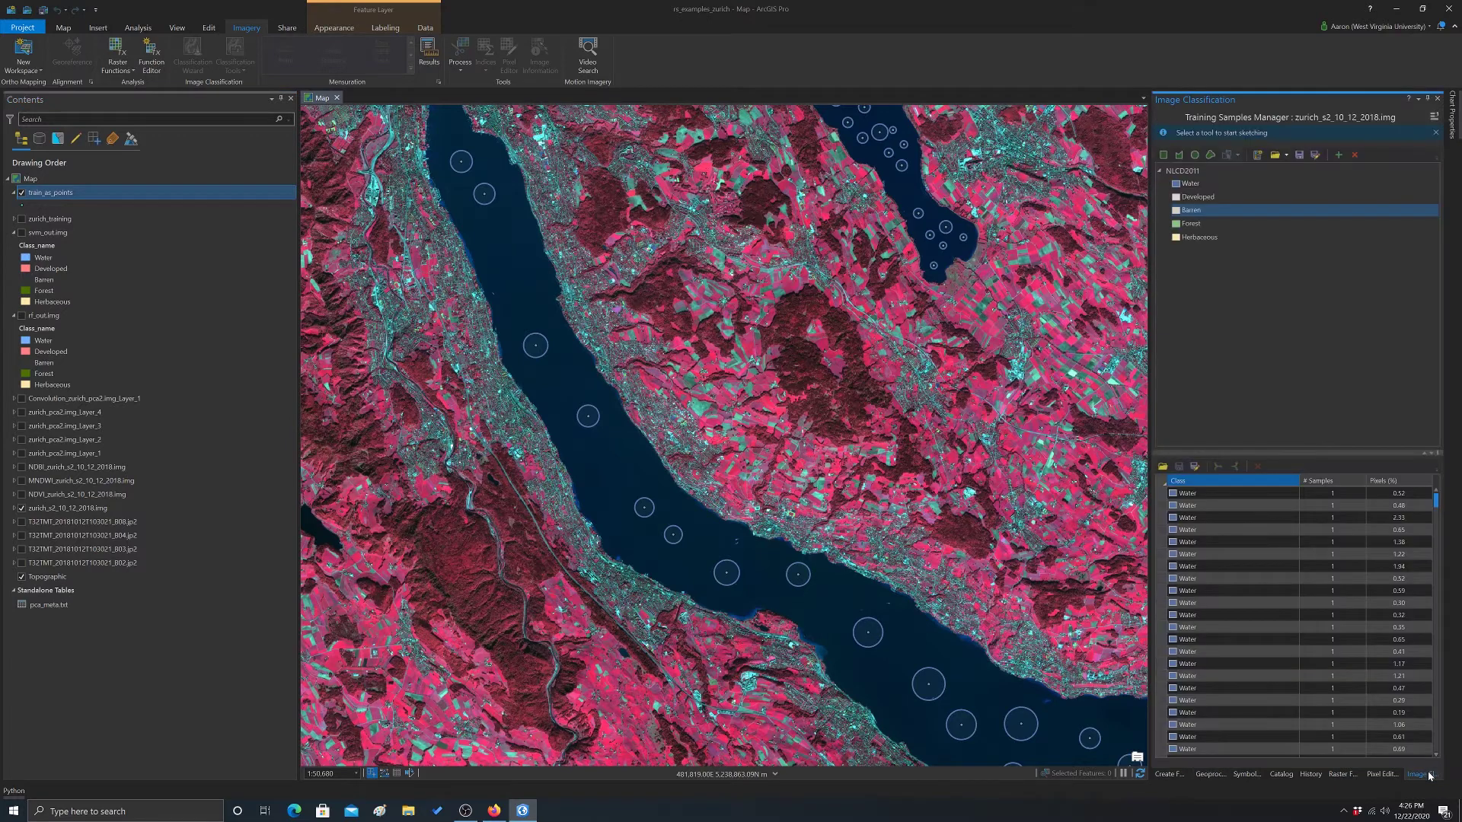
left_click(1438, 98)
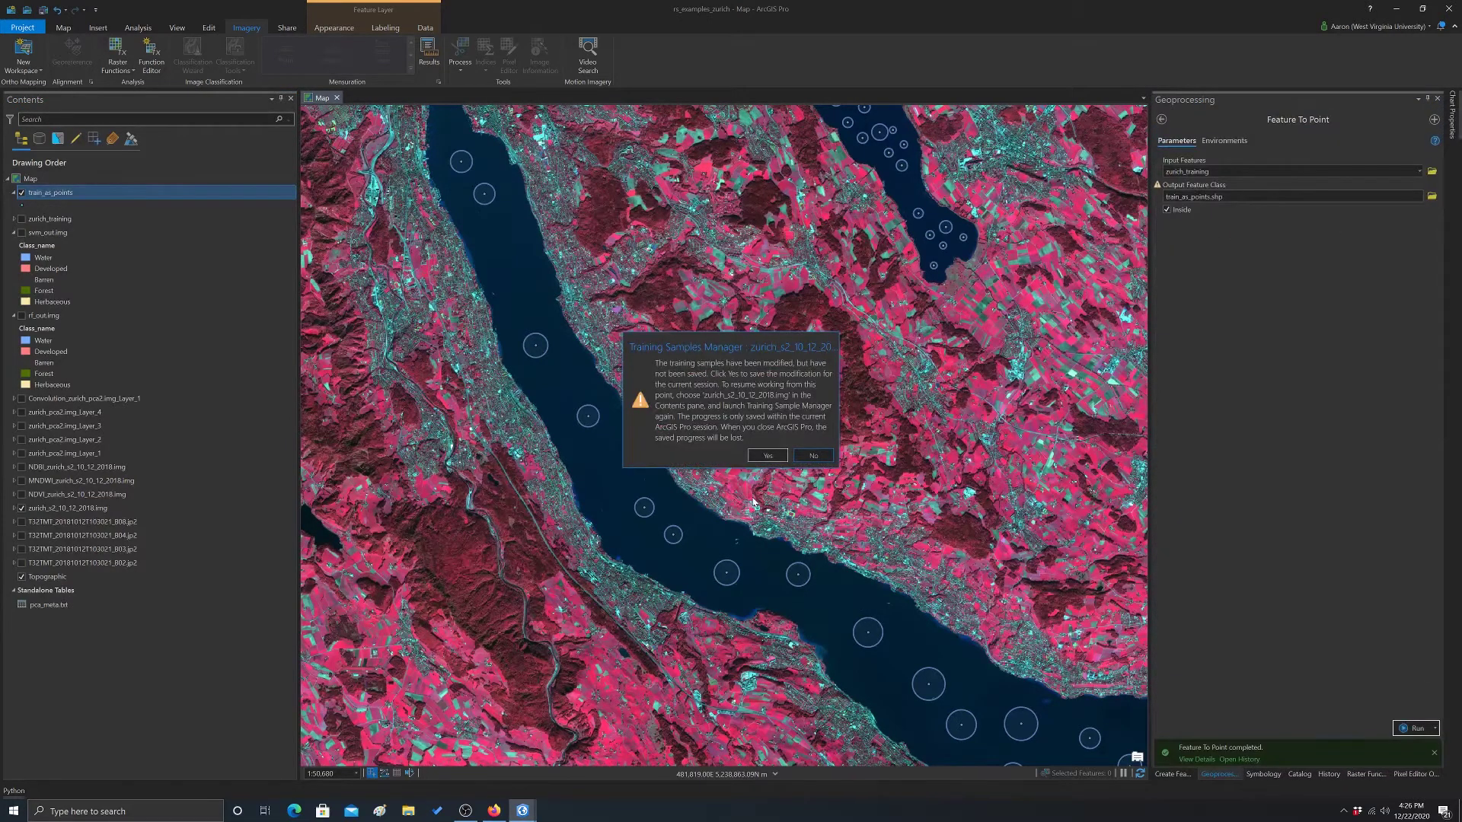
left_click(812, 460)
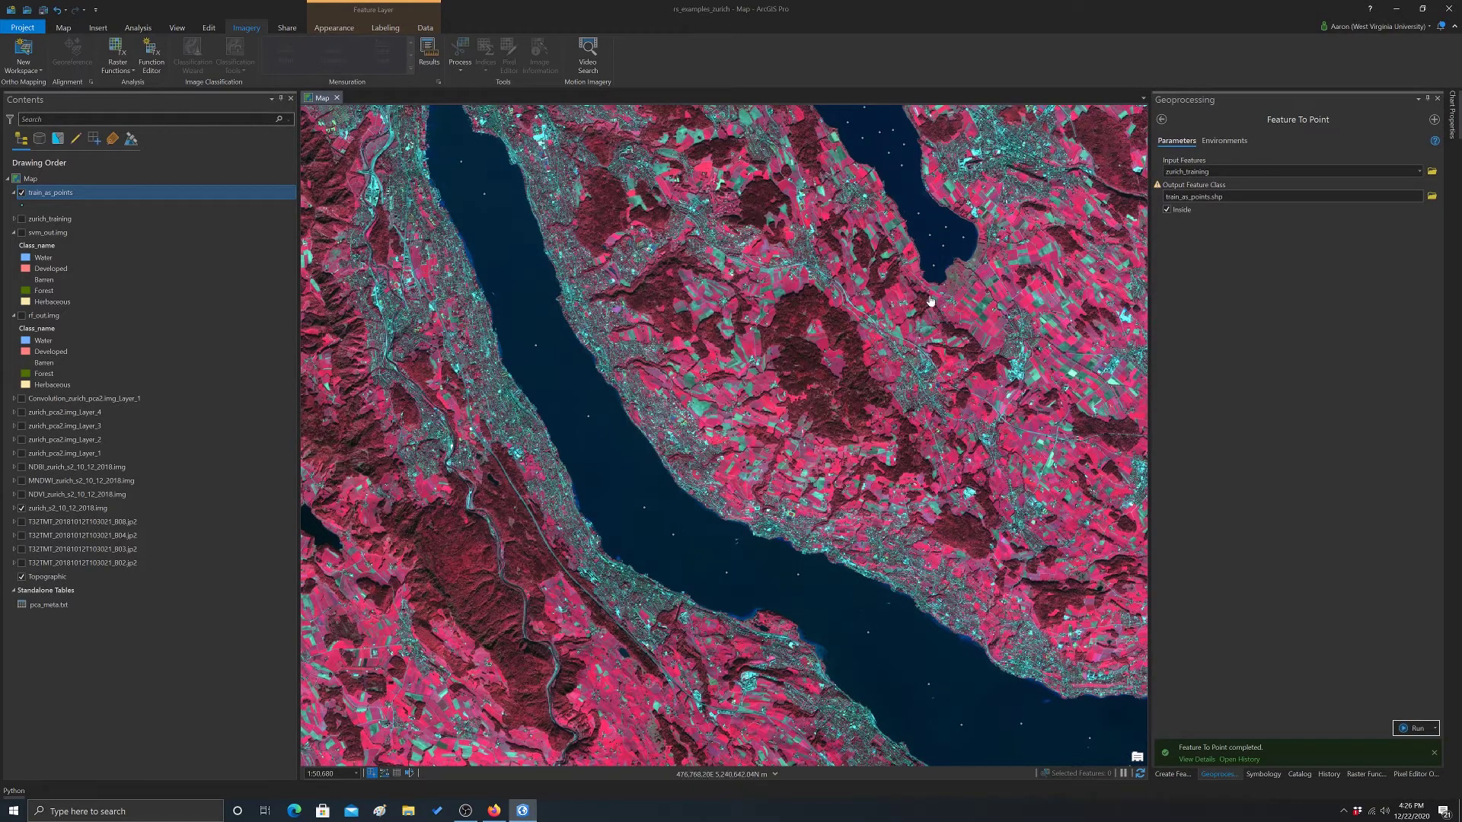
- Close every docked side pane and recentre the full-width map on the Zurich lakes
left_click(1437, 99)
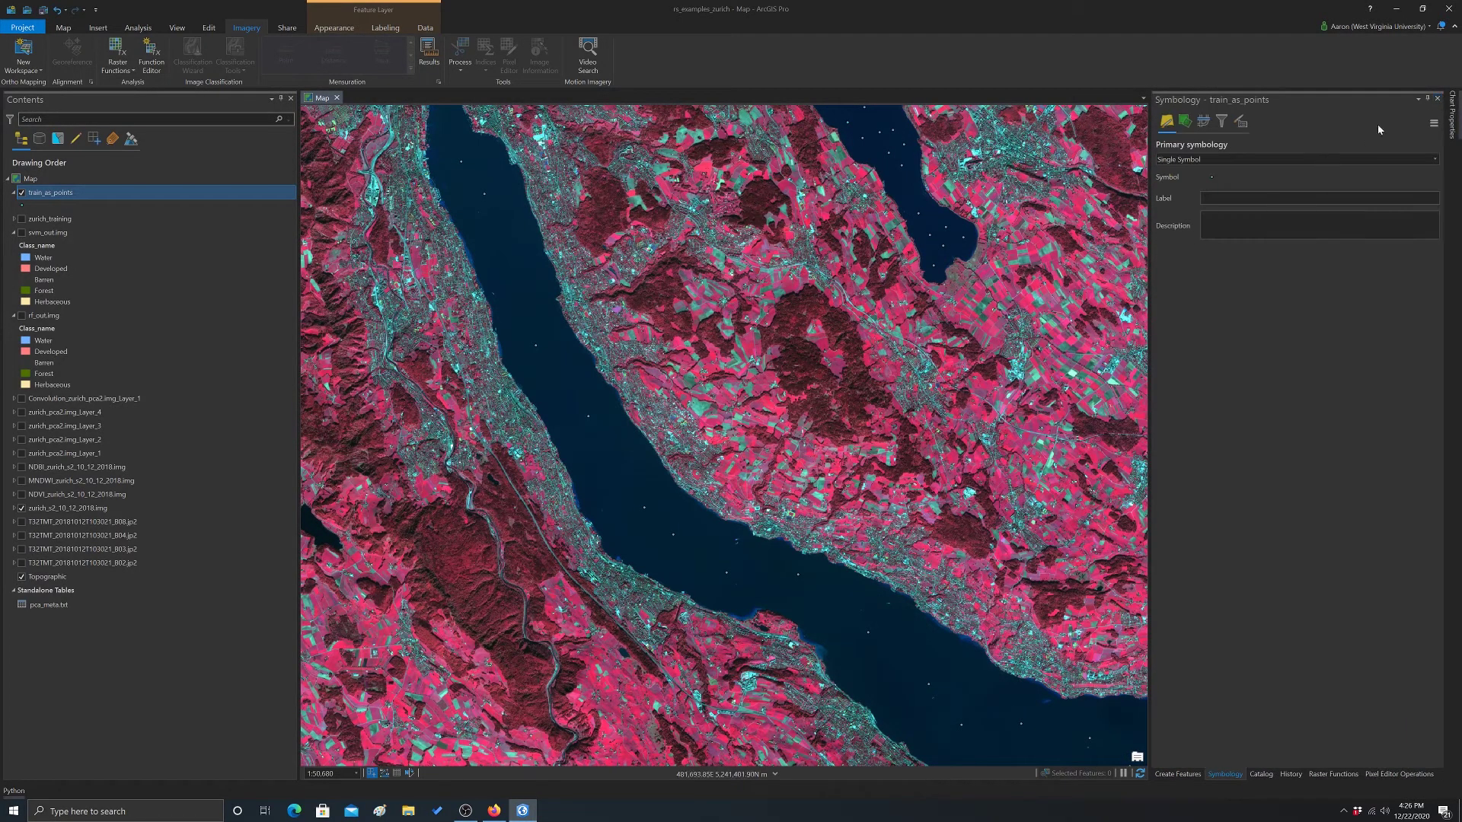
left_click(1437, 99)
left_click(1437, 99)
left_click(1438, 99)
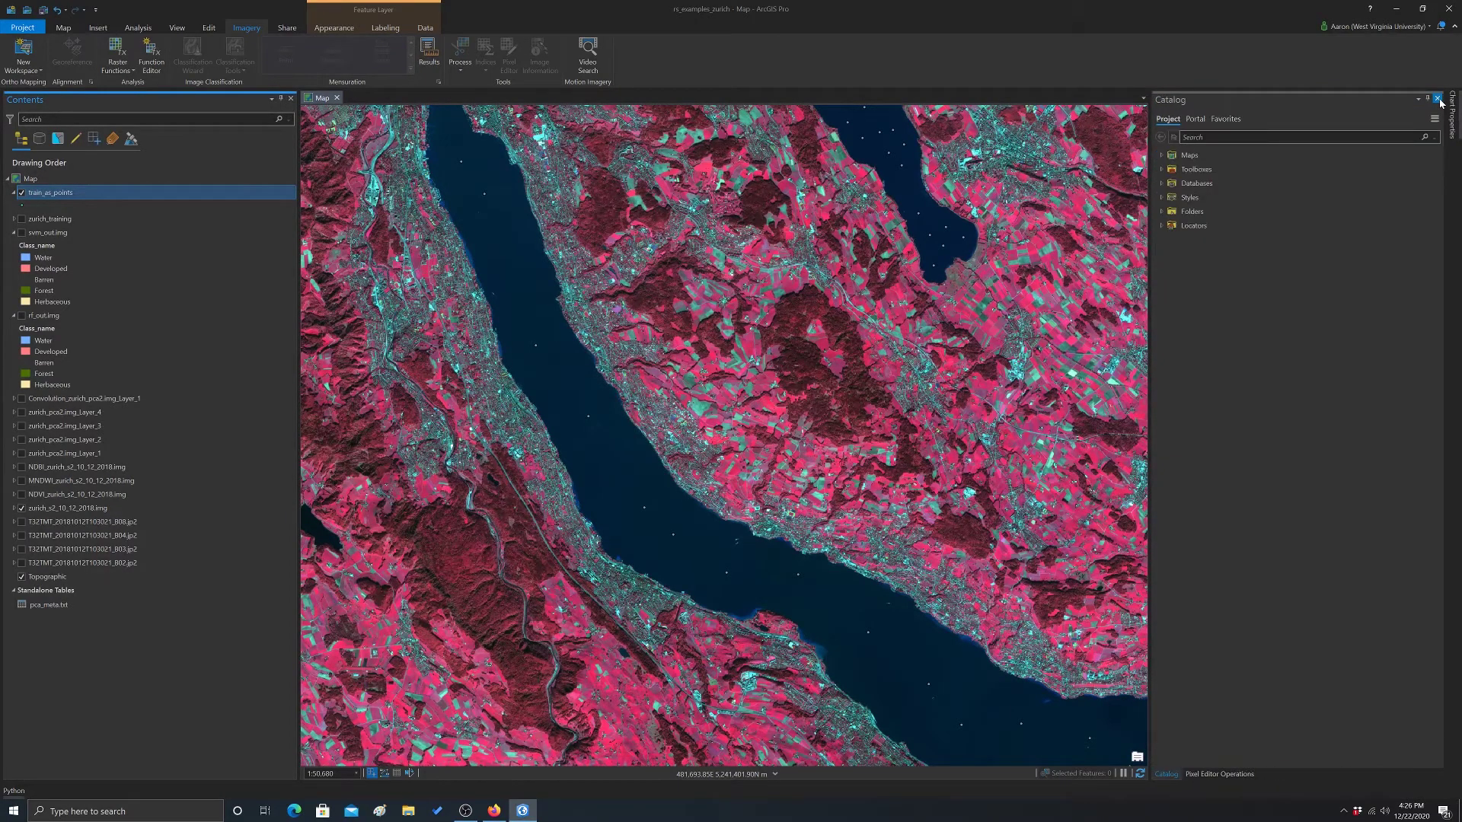
left_click(1438, 99)
left_click(1437, 98)
scroll(1055, 352, "down", 3)
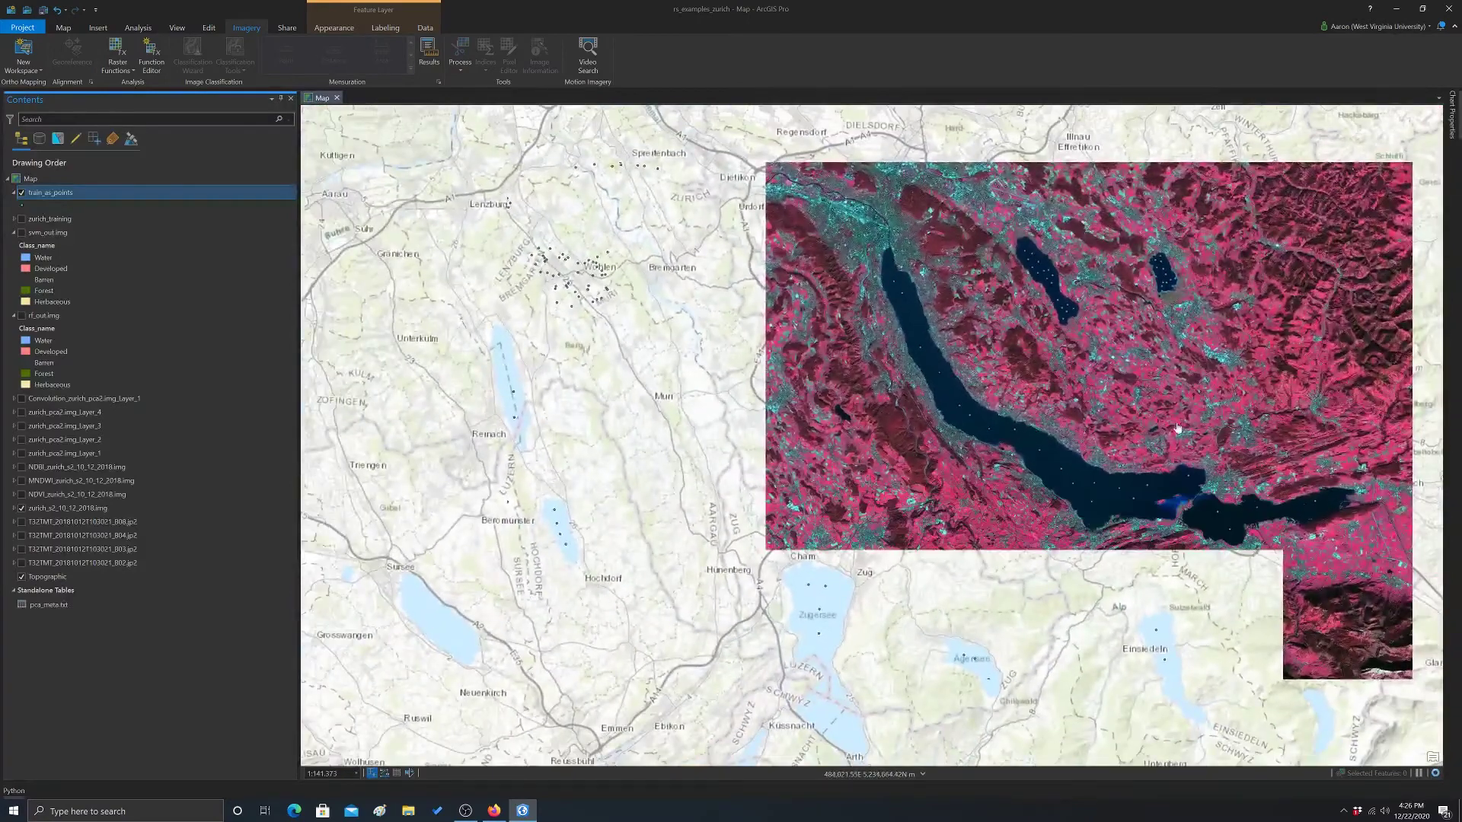
left_click_drag(1177, 429, 949, 388)
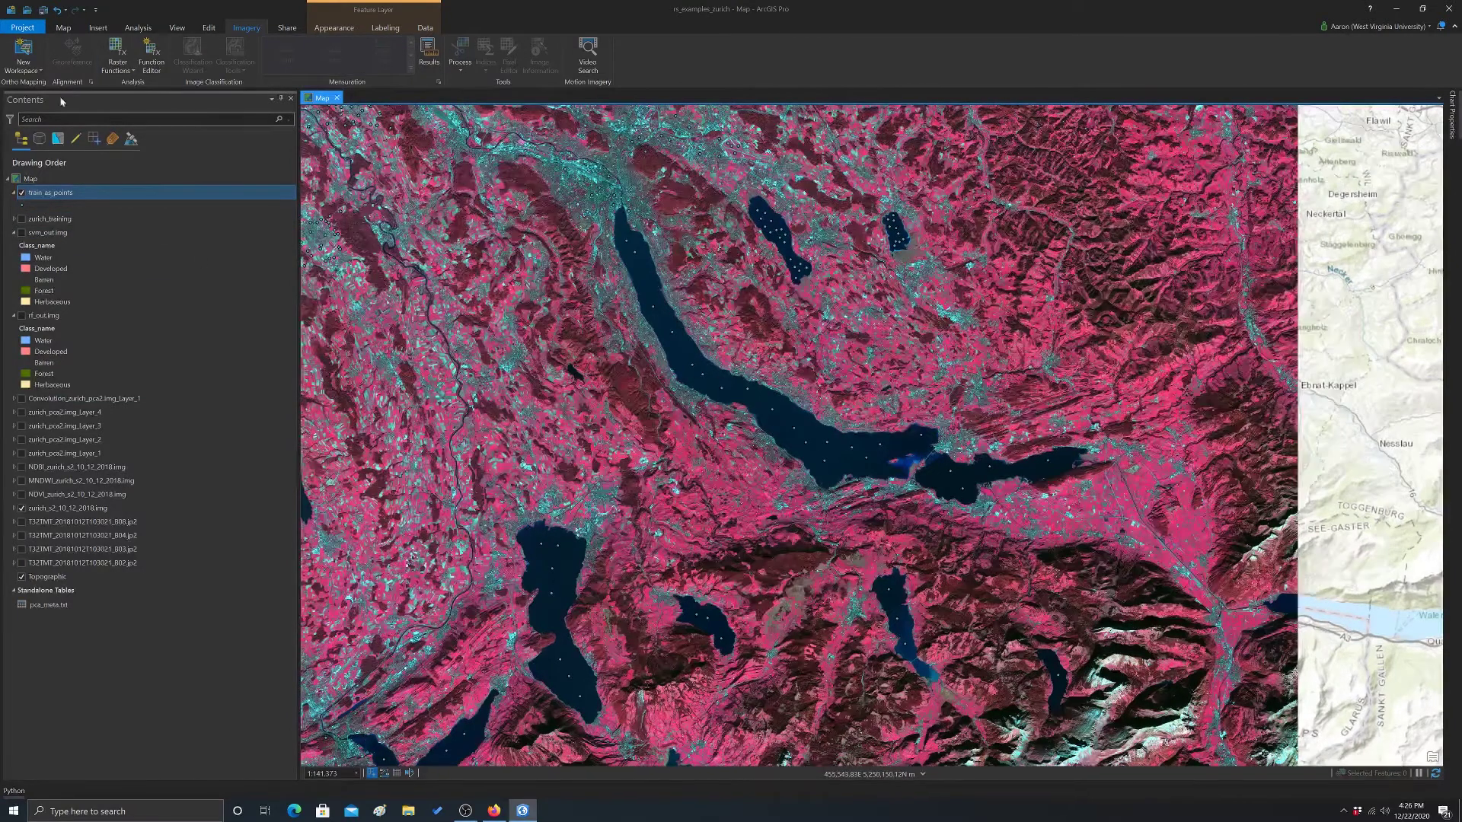
- Reopen the Geoprocessing pane from the Analysis tab and search for 'extract multi'
left_click(138, 27)
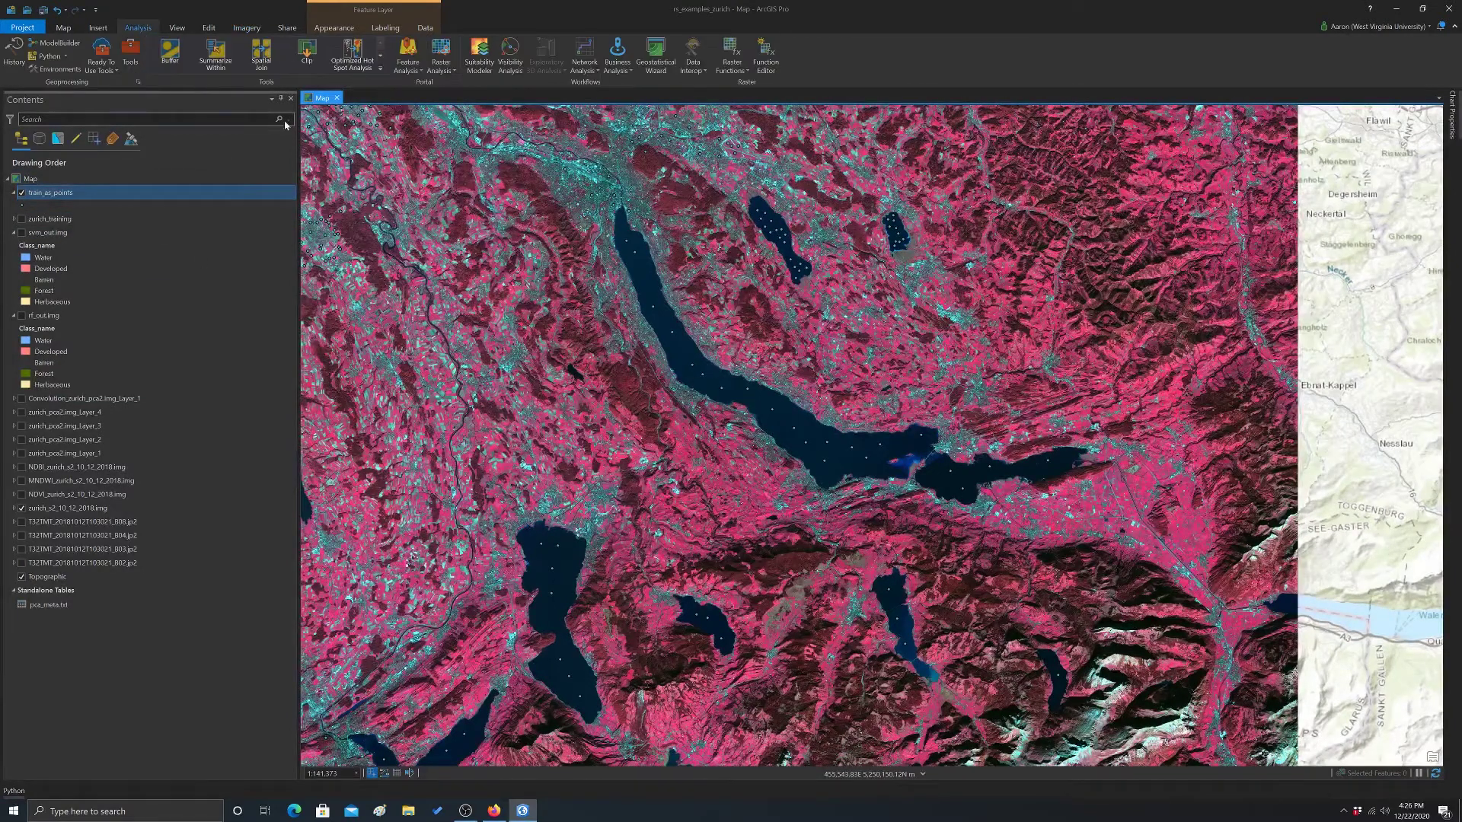
left_click(130, 52)
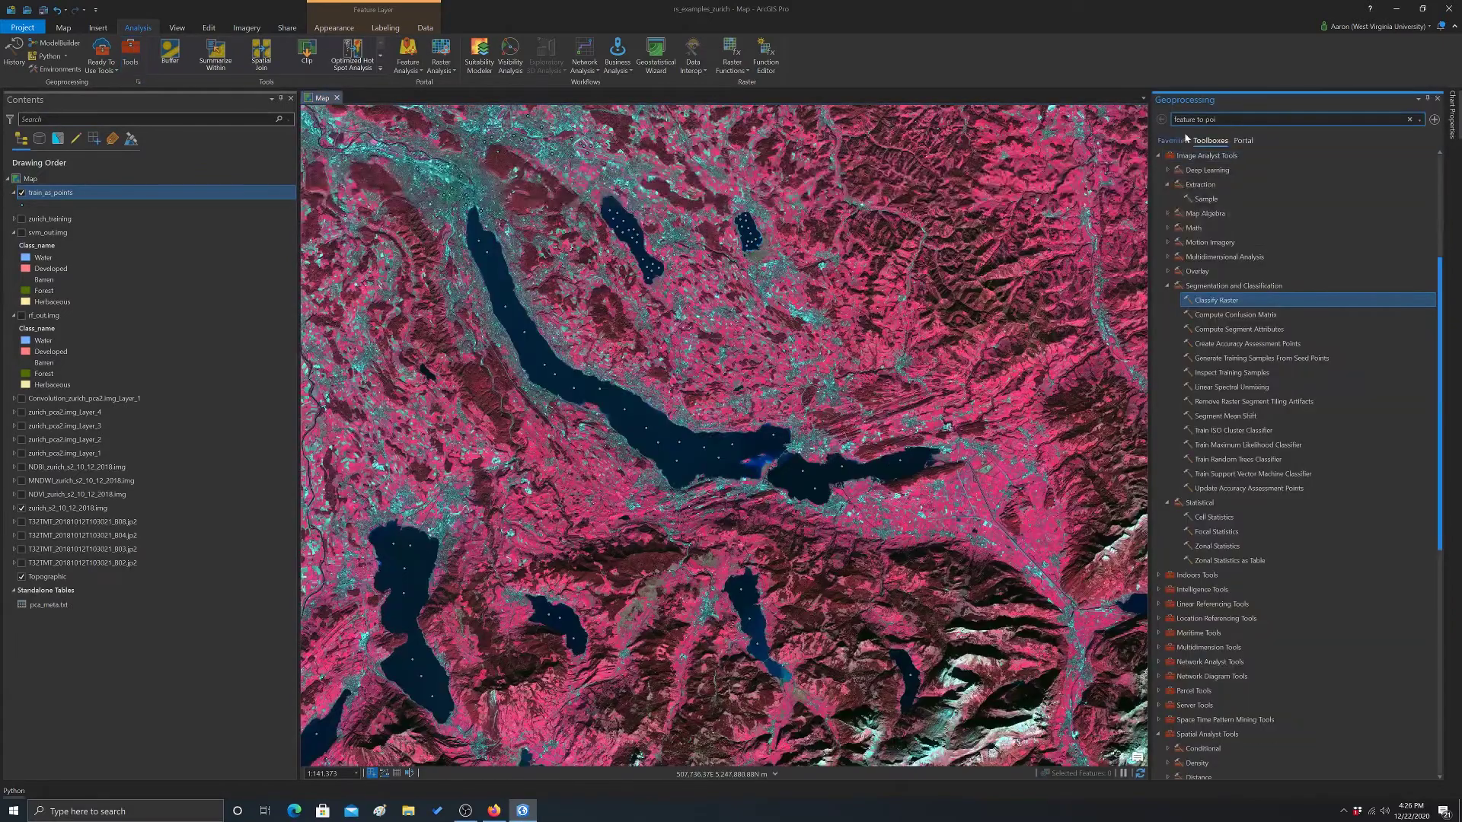
type("ext")
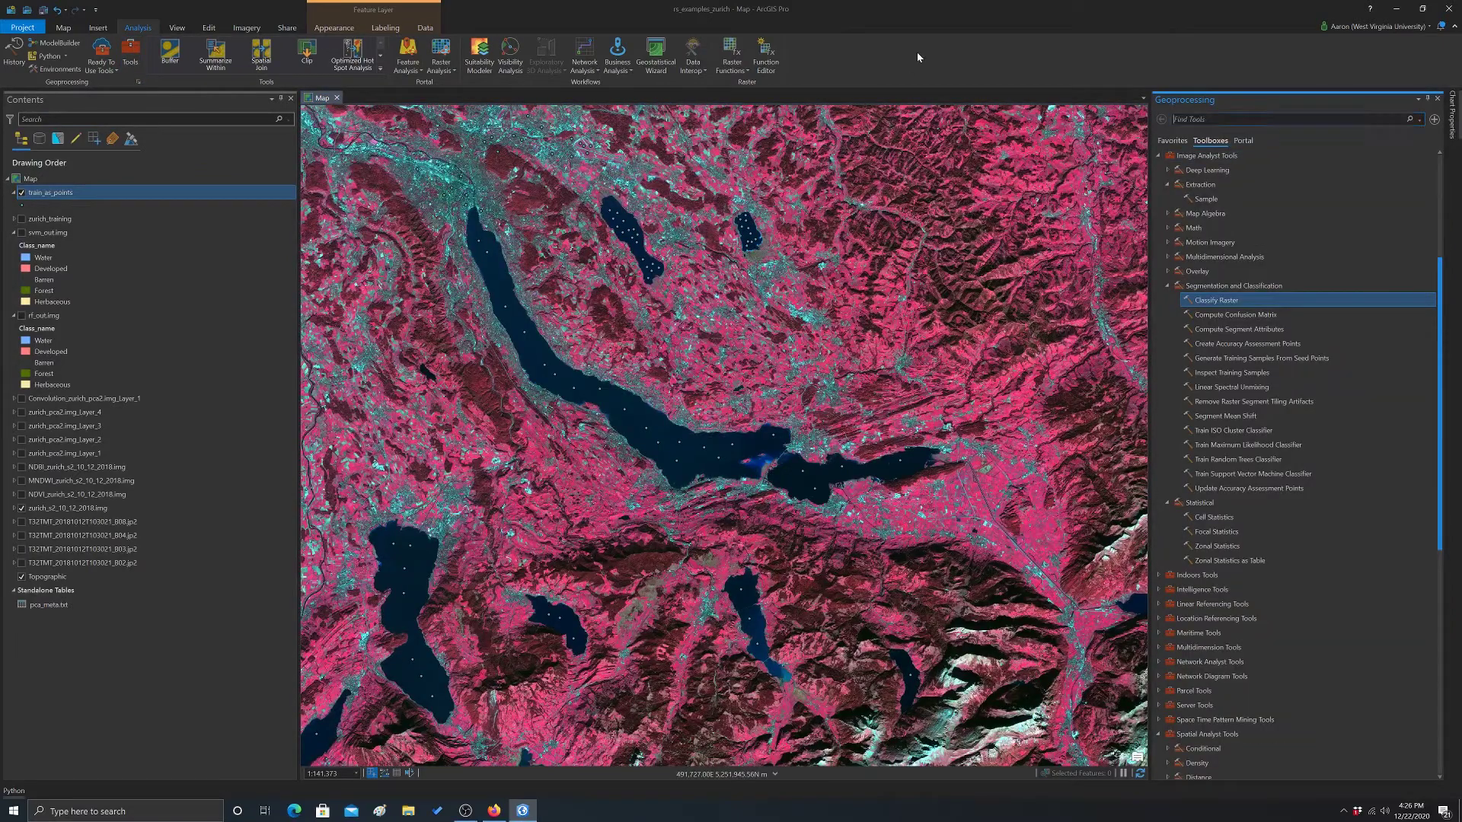
type("ract val")
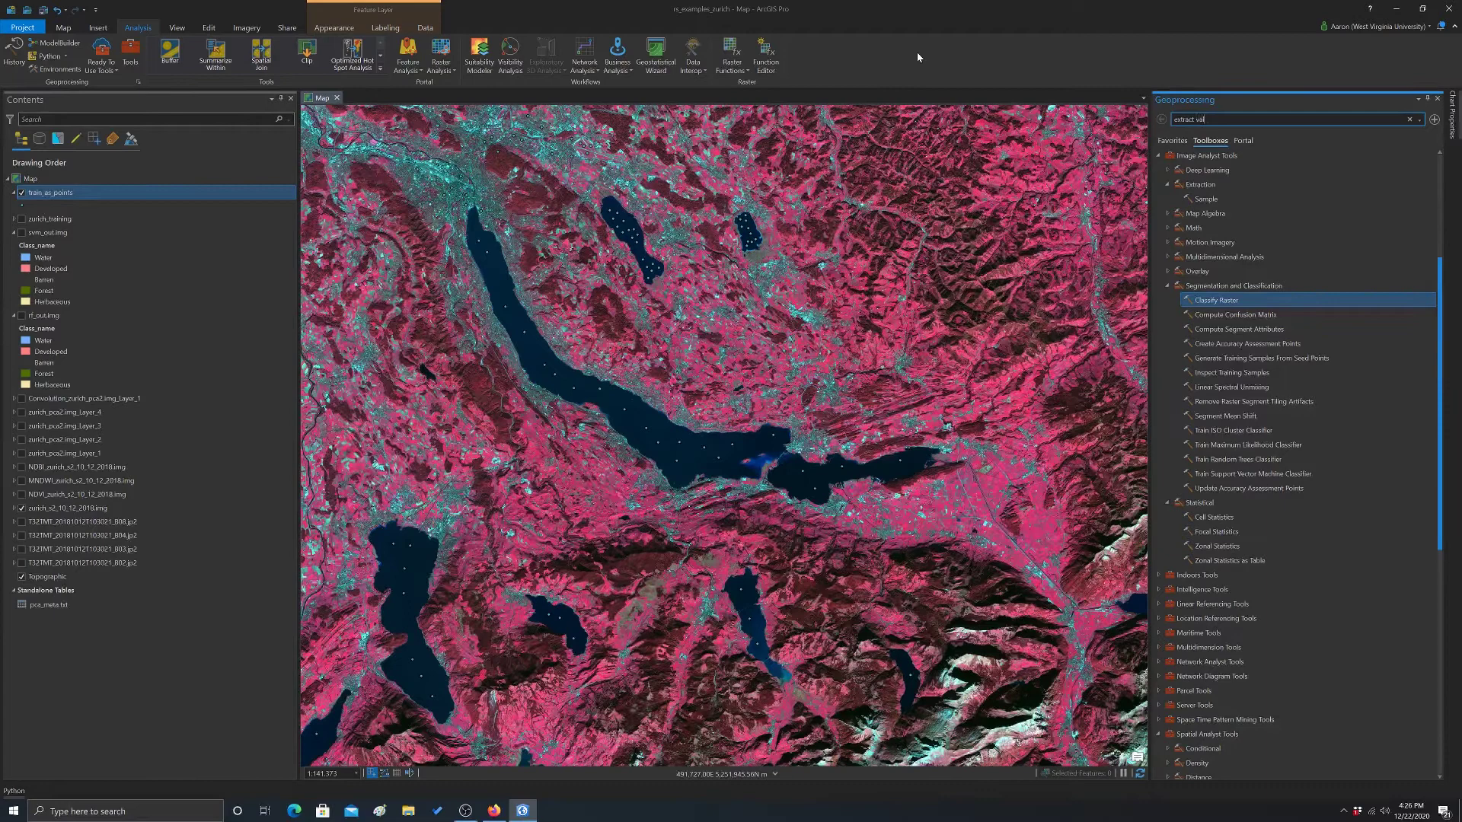
type("ues at p")
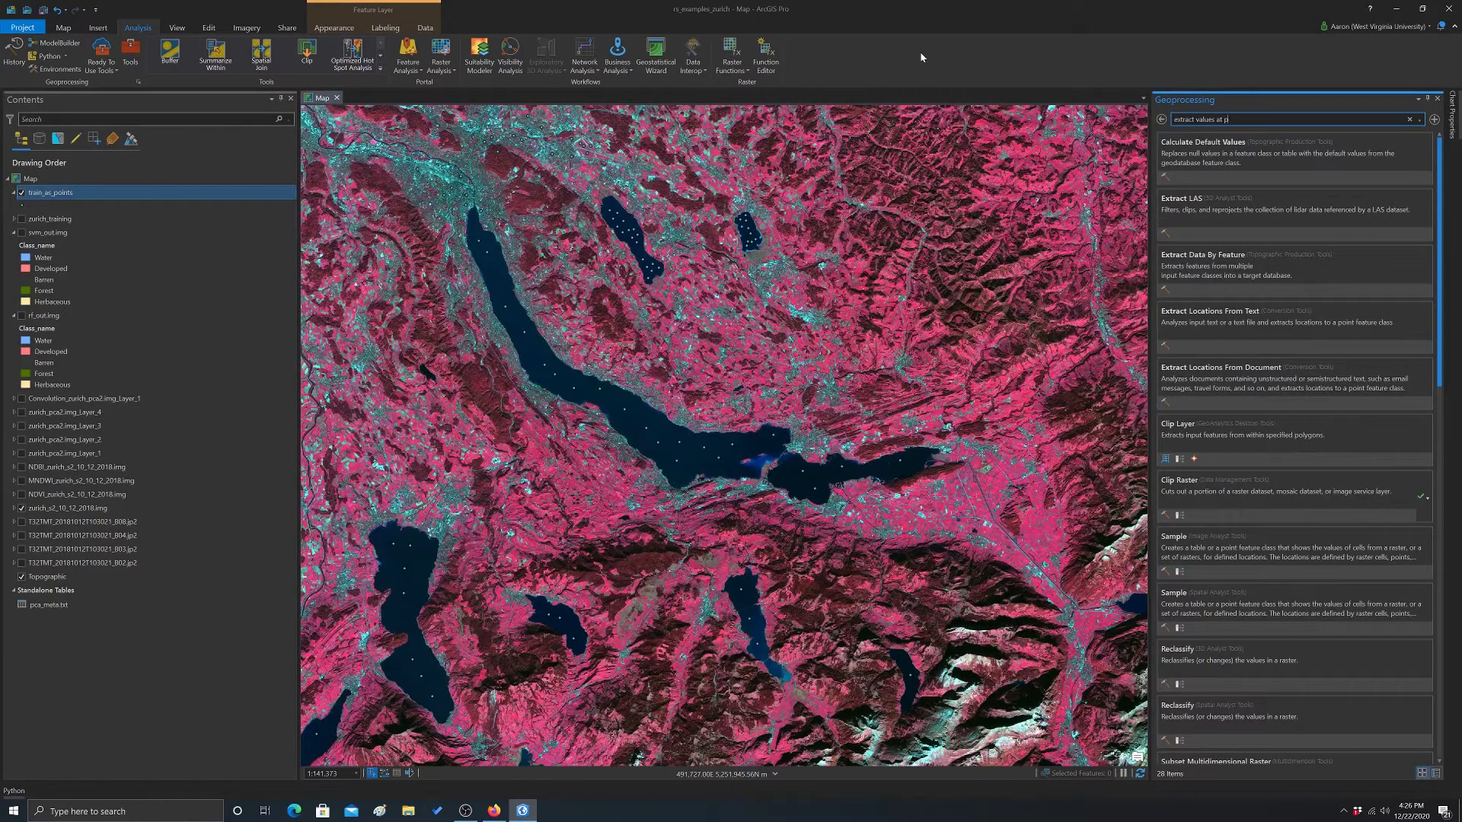
key("BackSpace")
key("BackSpace")
key("BackSpace")
key("BackSpace")
key("BackSpace")
key("BackSpace")
key("BackSpace")
key("BackSpace")
type("mu")
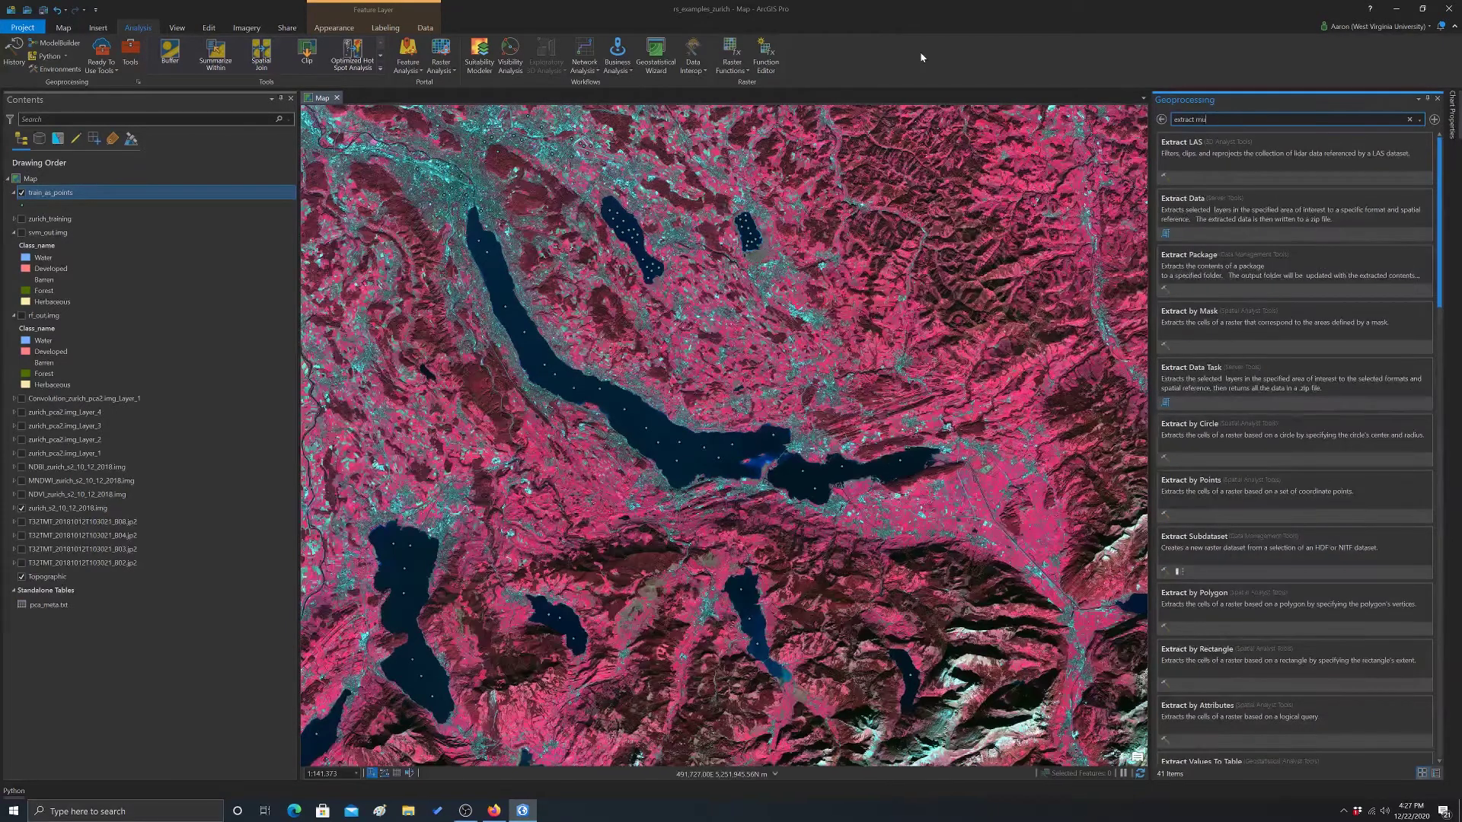
type("lti")
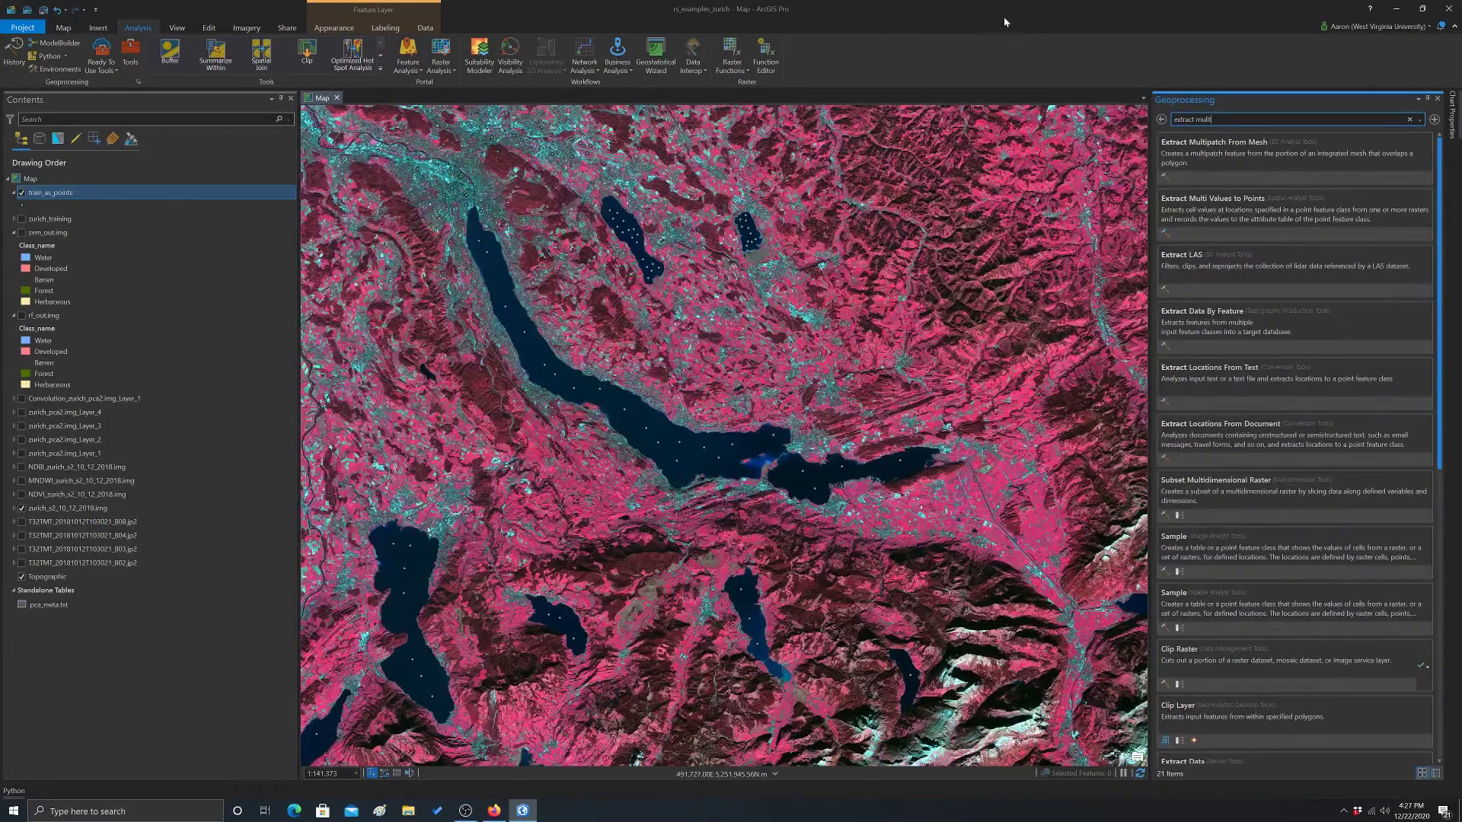
- In Extract Multi Values to Points, use train_as_points and add zurich_s2_10_12_2018.img as field s2
left_click(1226, 202)
left_click(1398, 171)
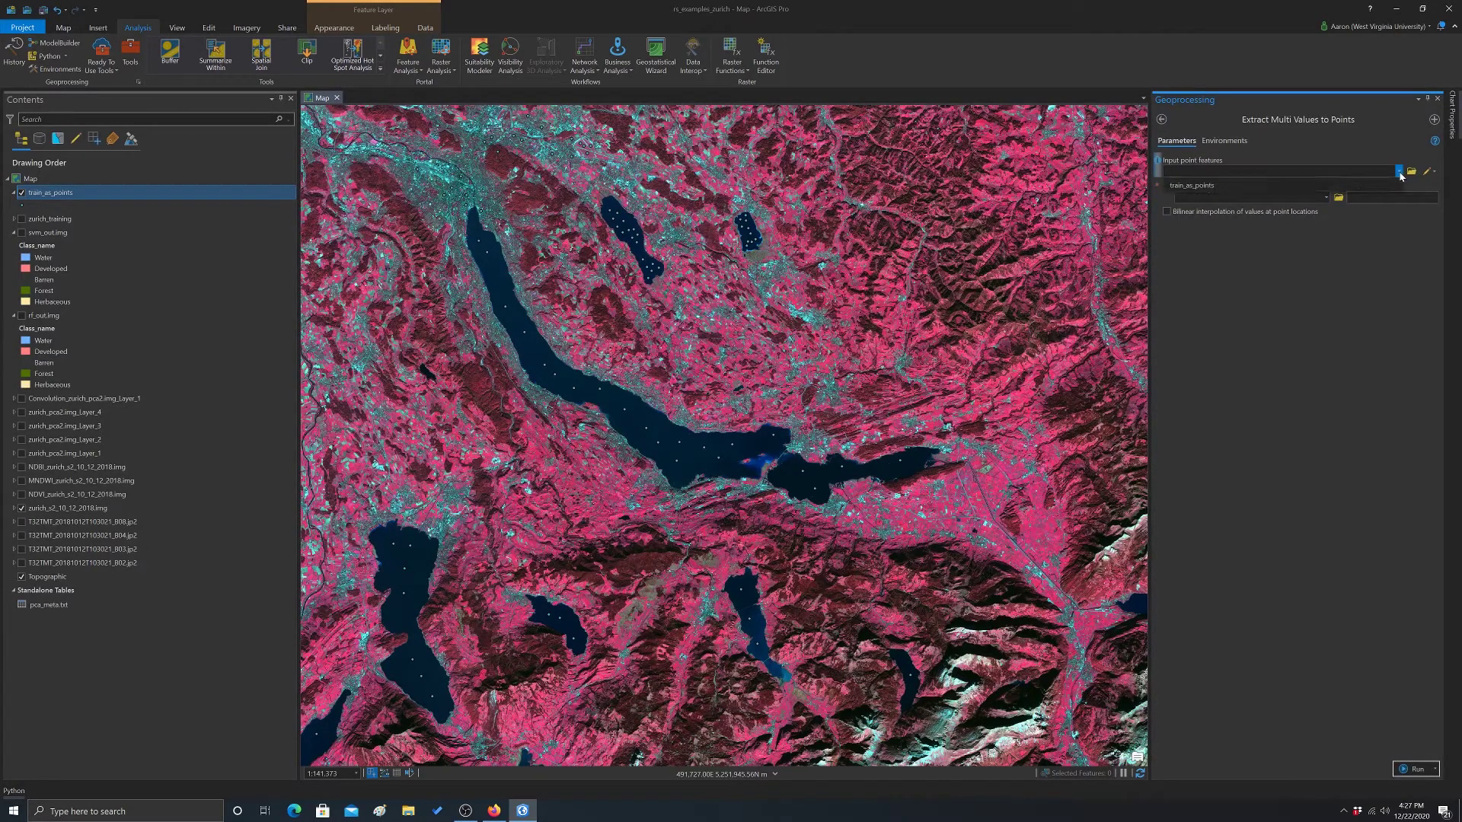
left_click(1230, 187)
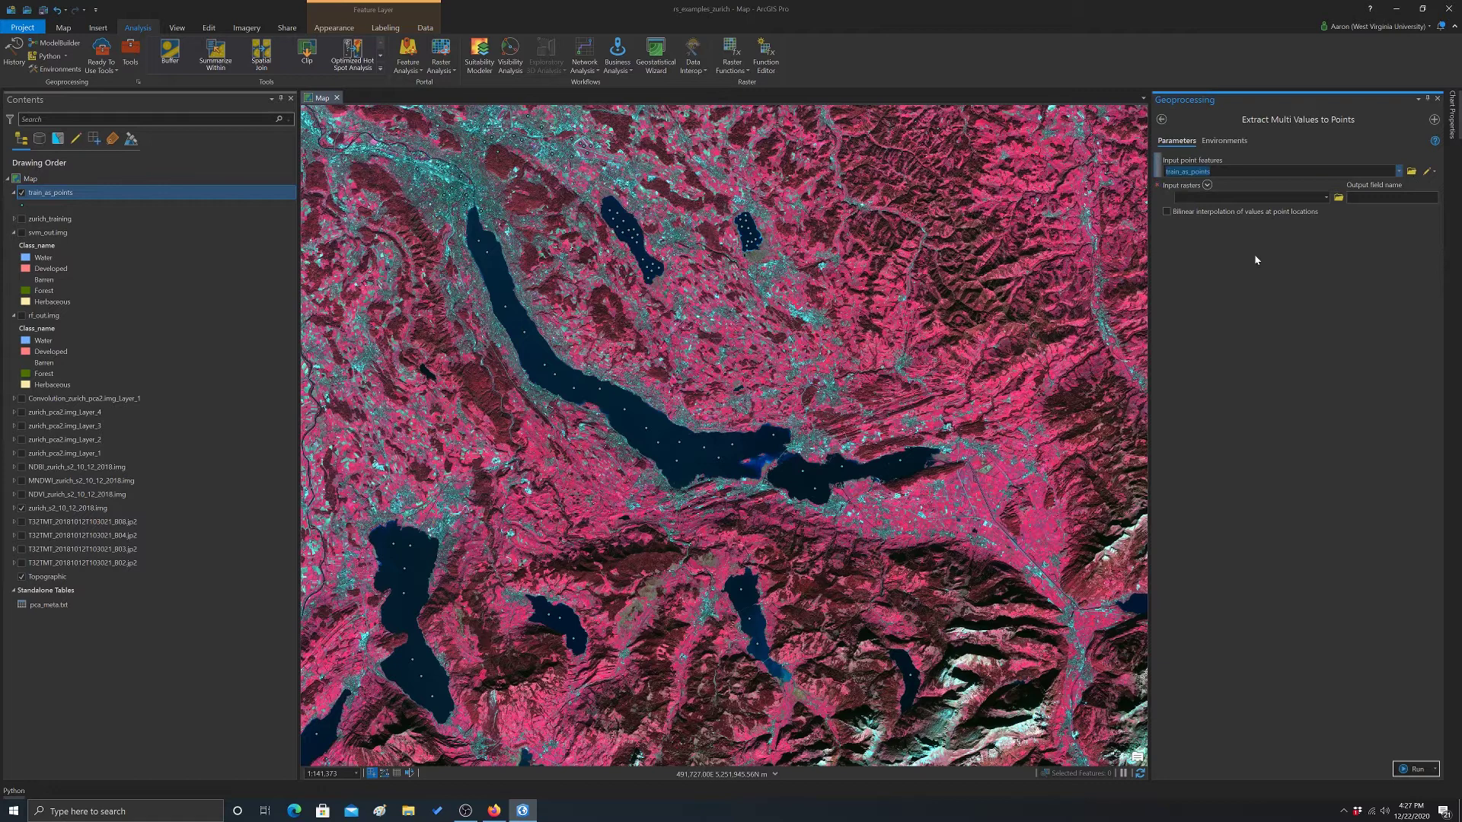
left_click(1326, 197)
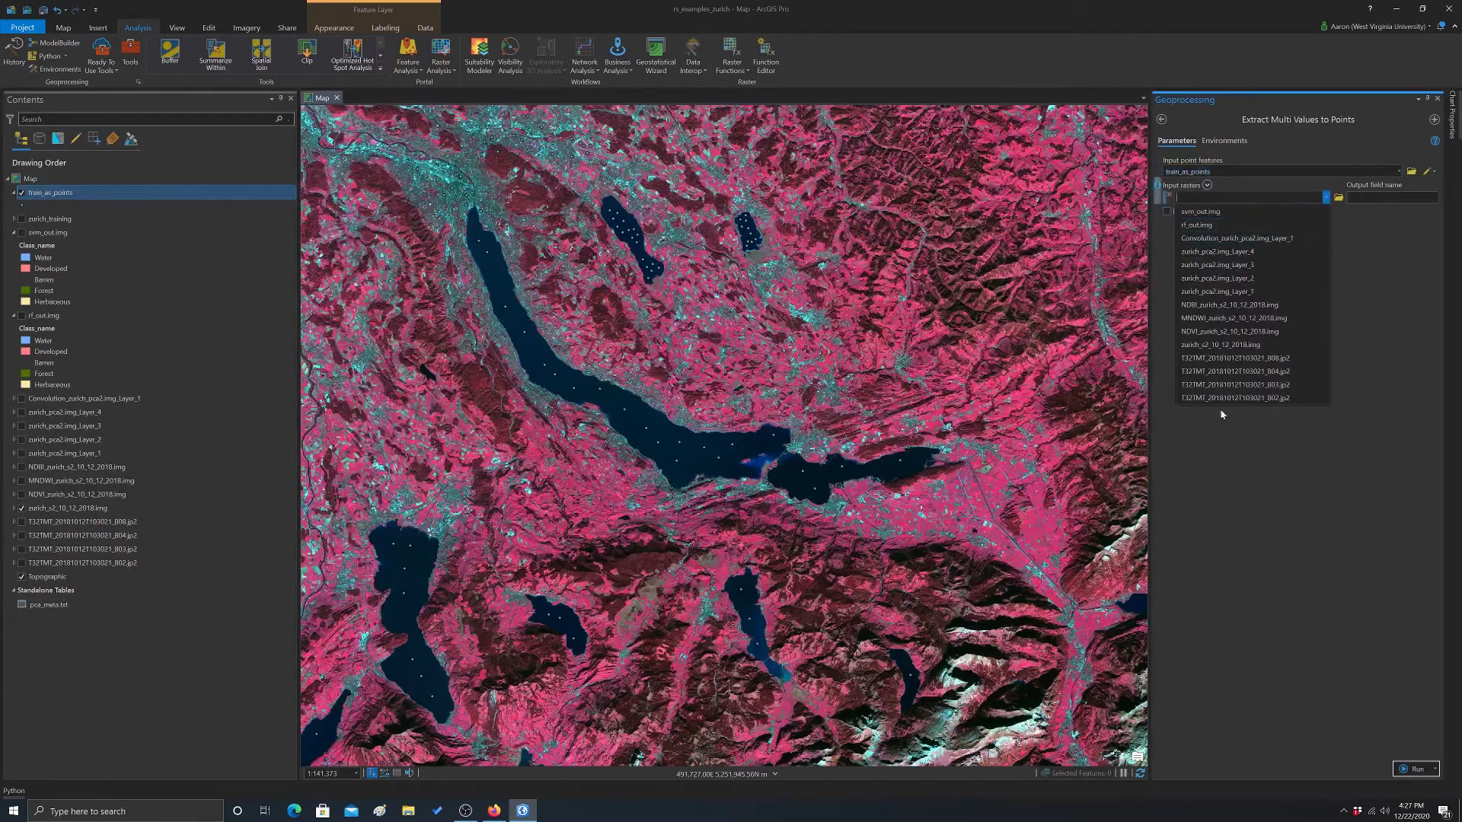
left_click(1240, 347)
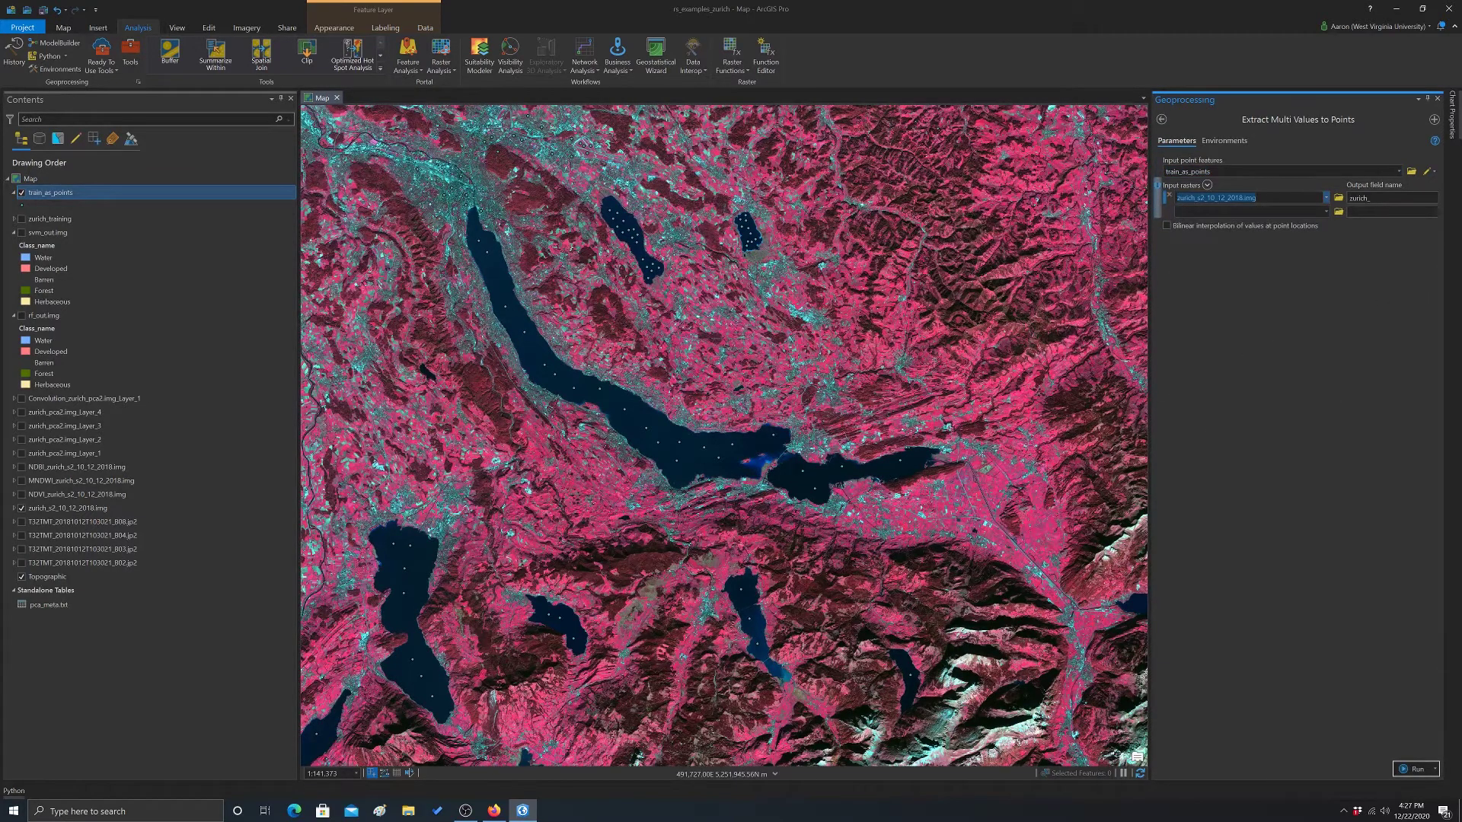
key("Tab")
key("BackSpace")
type("s2")
- Add the NDVI, MNDWI and NDBI rasters as further inputs
left_click(1325, 212)
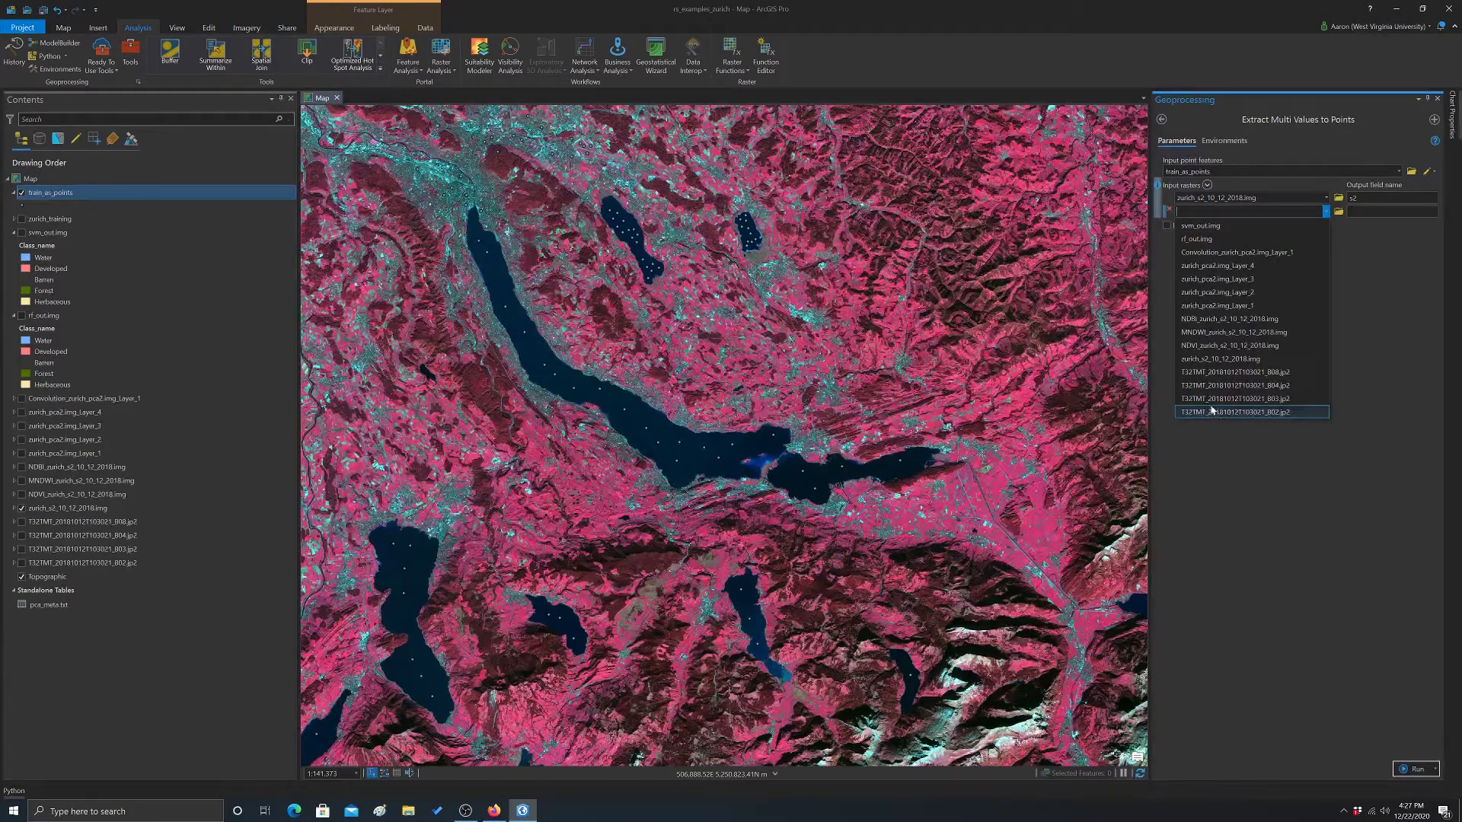
left_click(1227, 346)
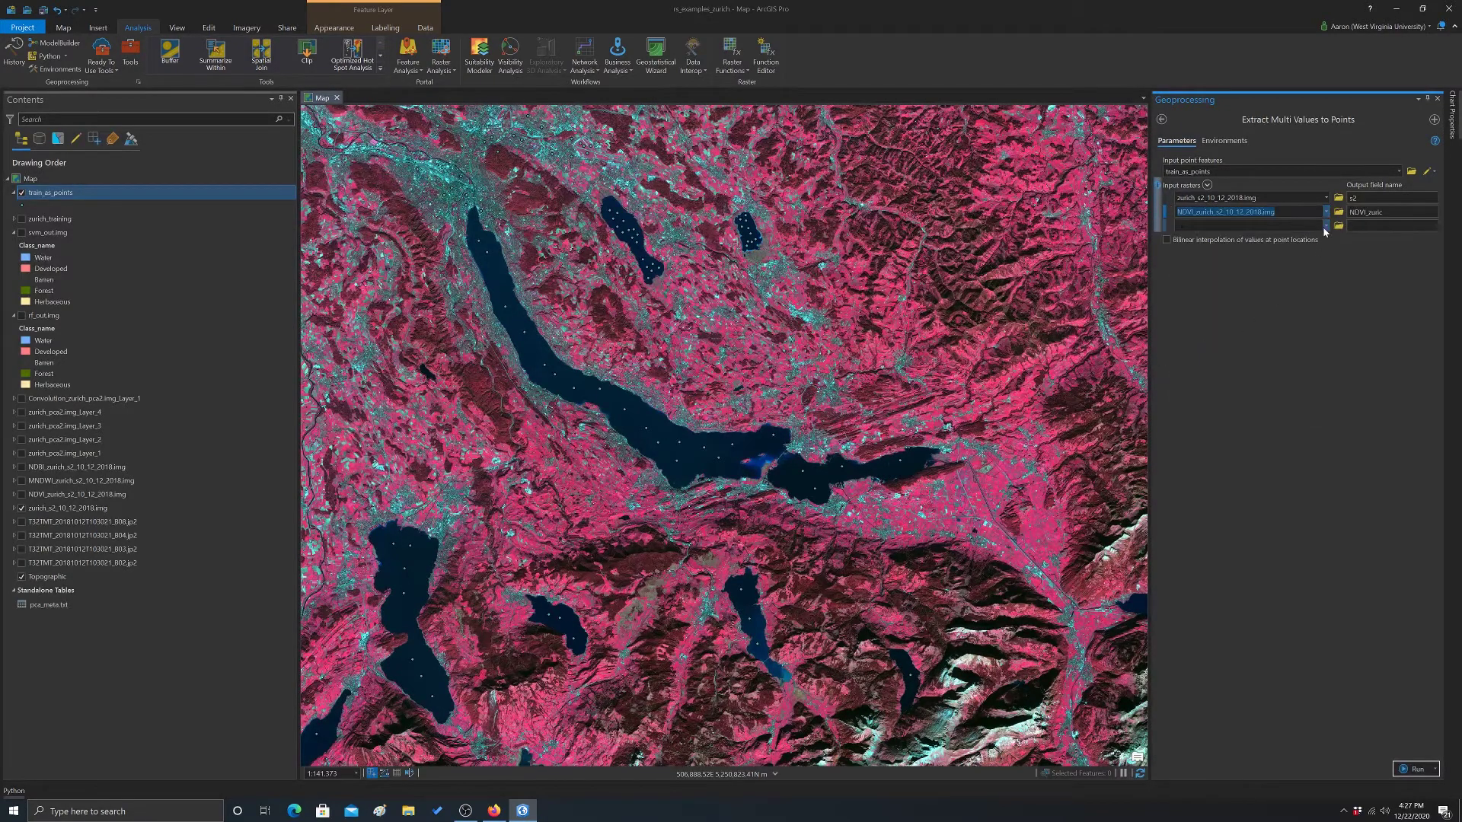
left_click(1326, 226)
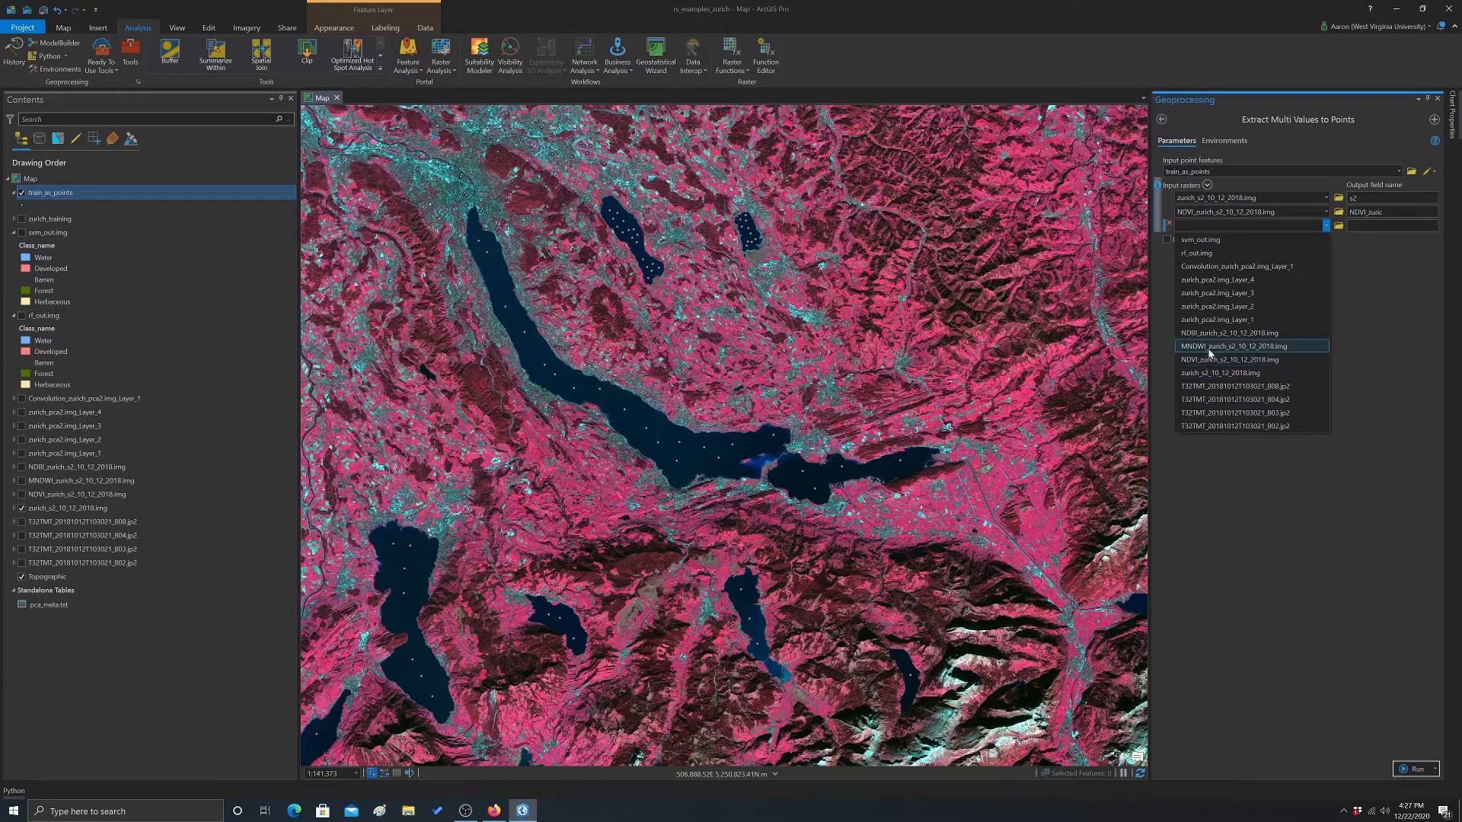
left_click(1218, 347)
left_click(1326, 240)
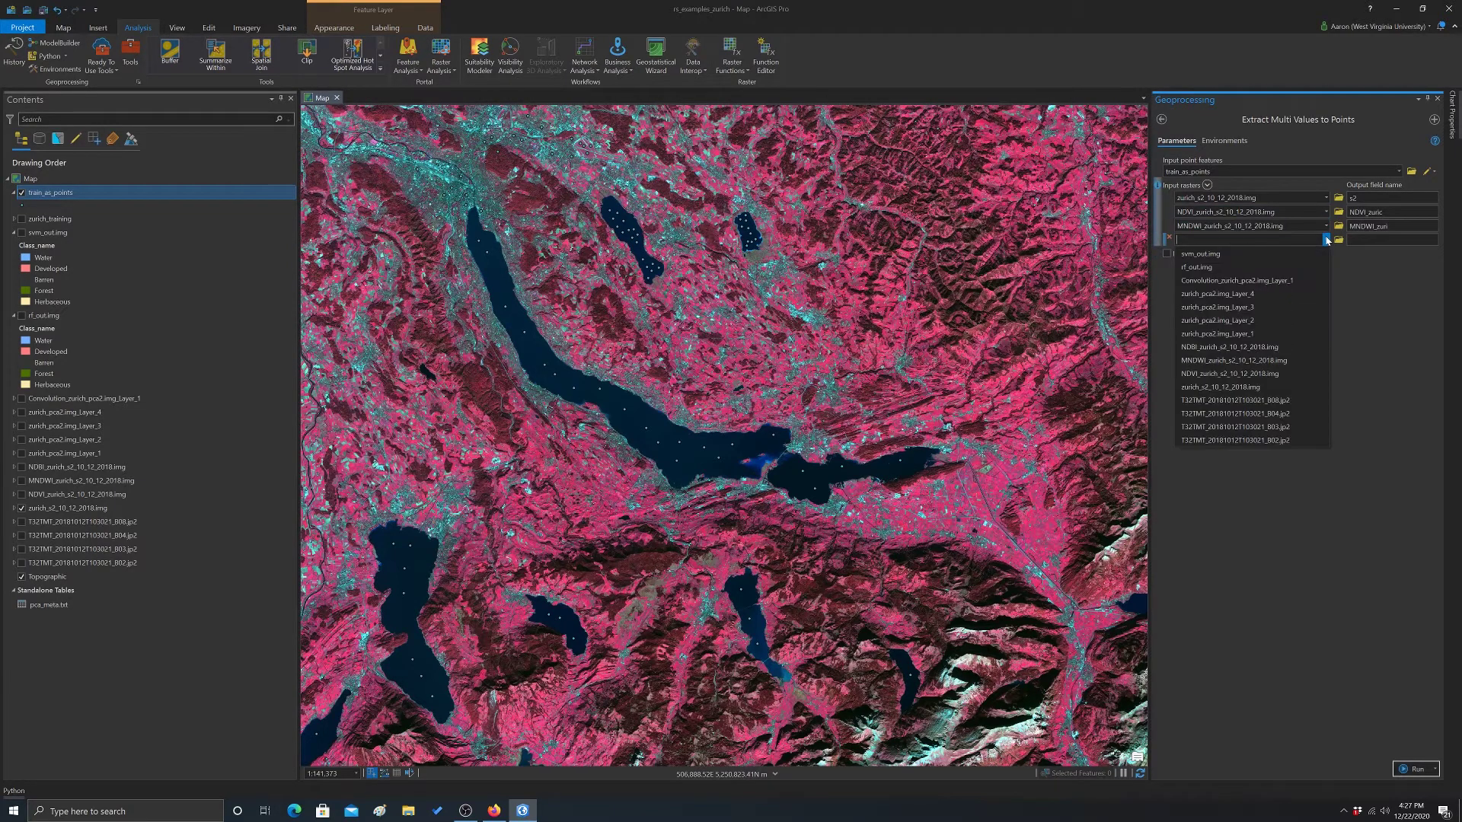
left_click(1199, 347)
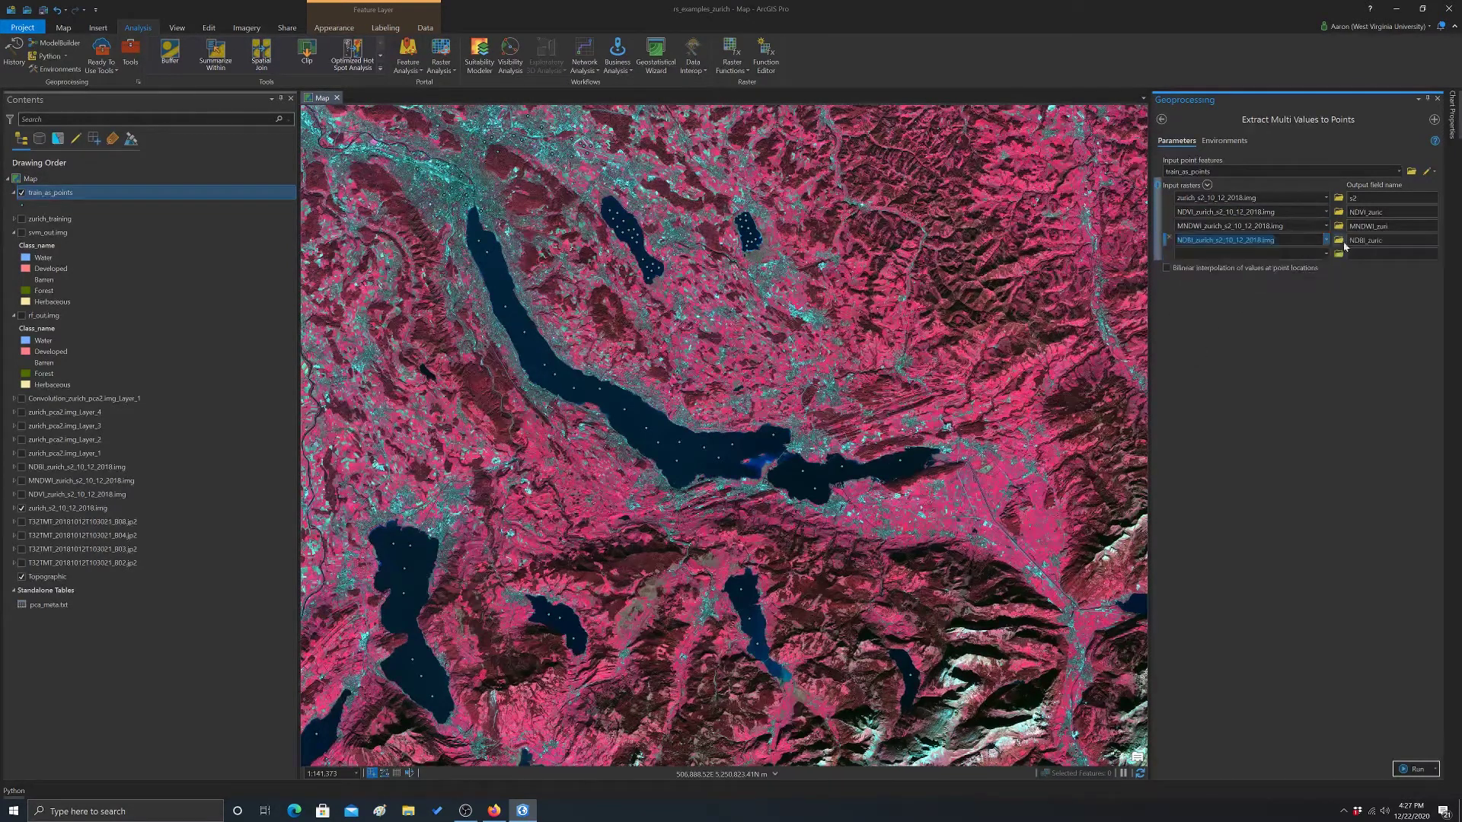
left_click(1325, 254)
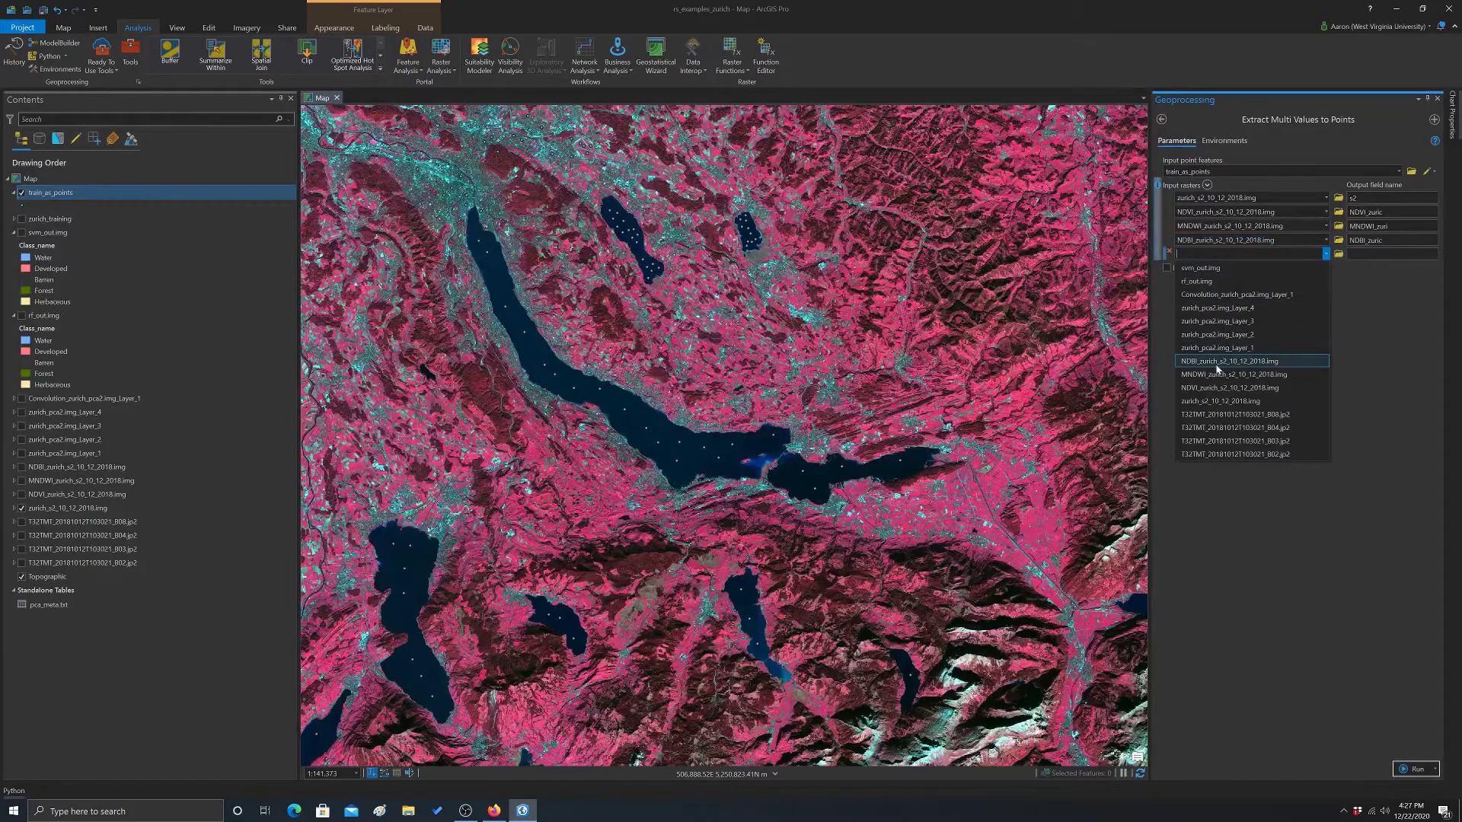
left_click(1340, 345)
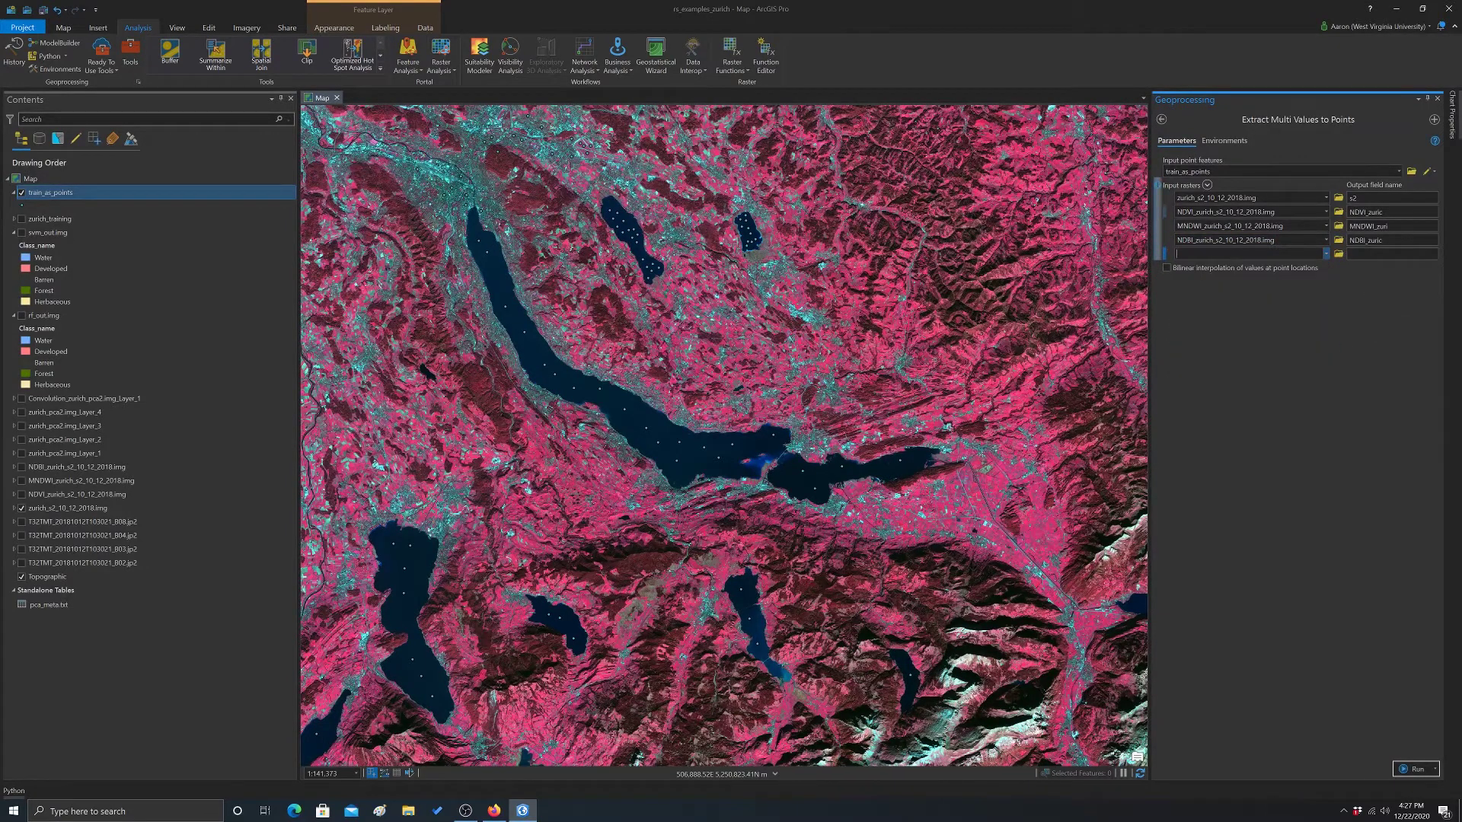
- Clear the auto-filled NDVI and MNDWI output field names, then run the extraction
double_click(1365, 212)
key("BackSpace")
double_click(1367, 226)
key("BackSpace")
left_click(1410, 770)
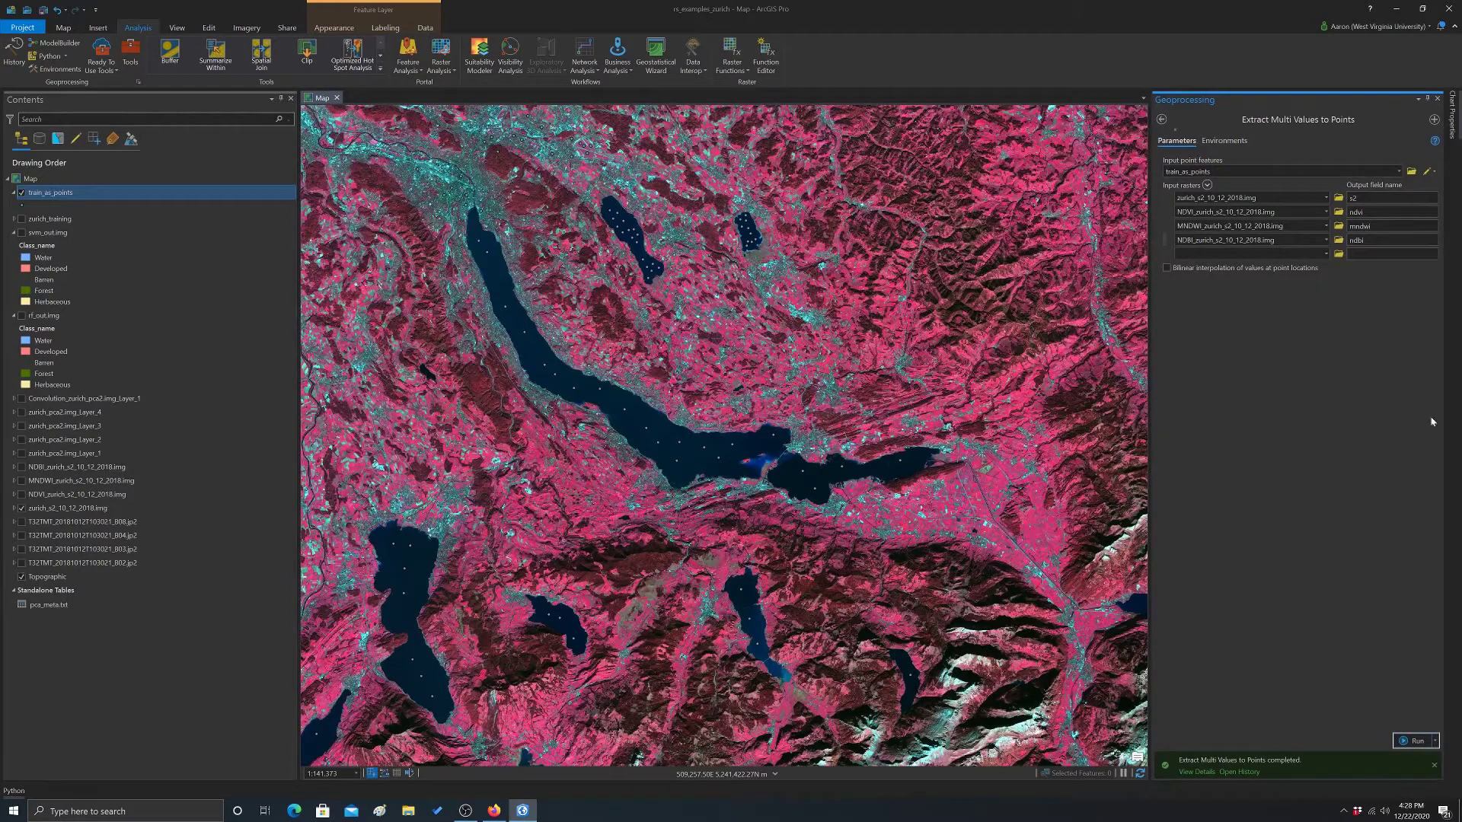
right_click(67, 195)
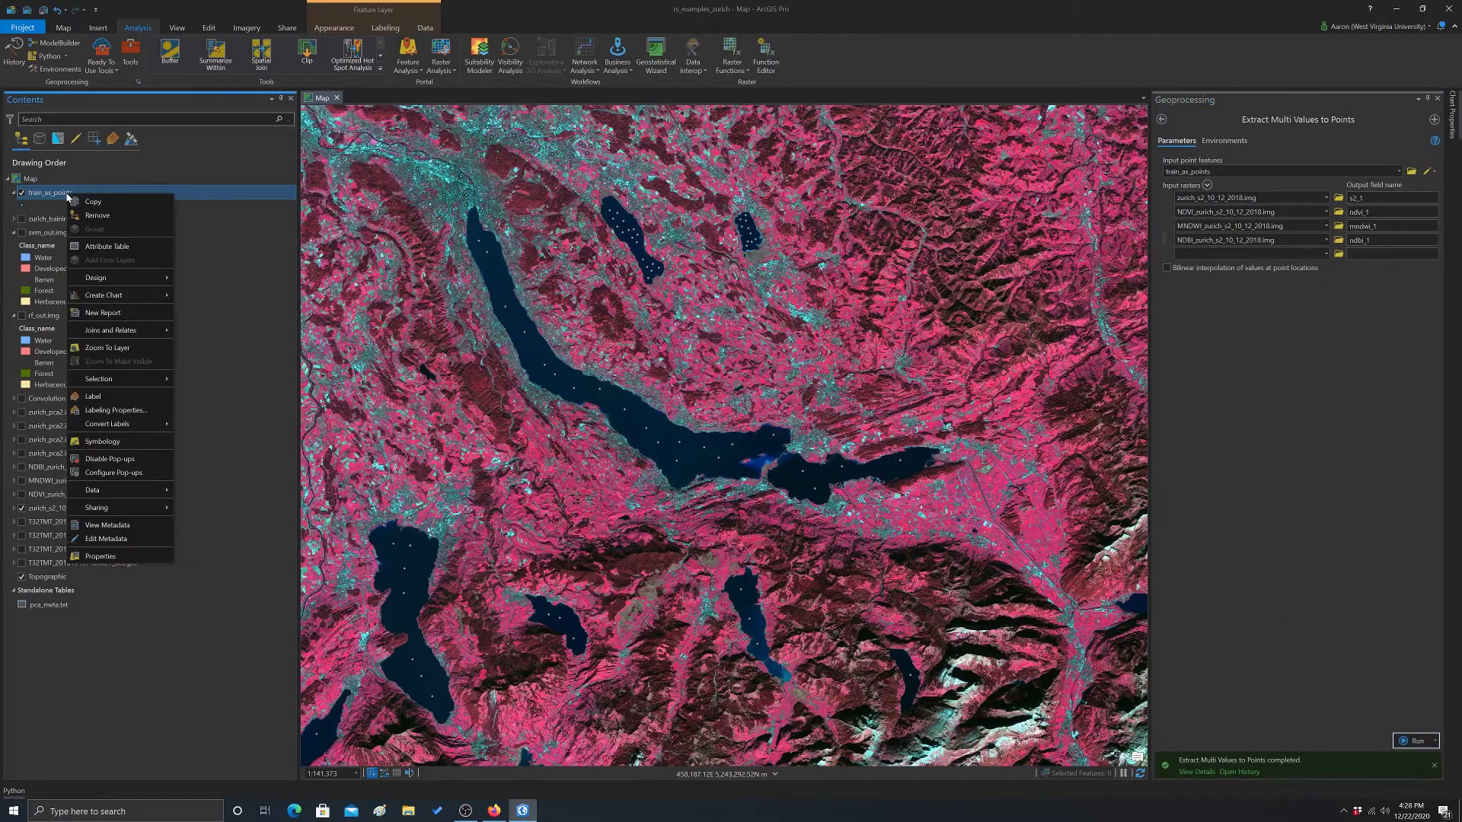
left_click(100, 247)
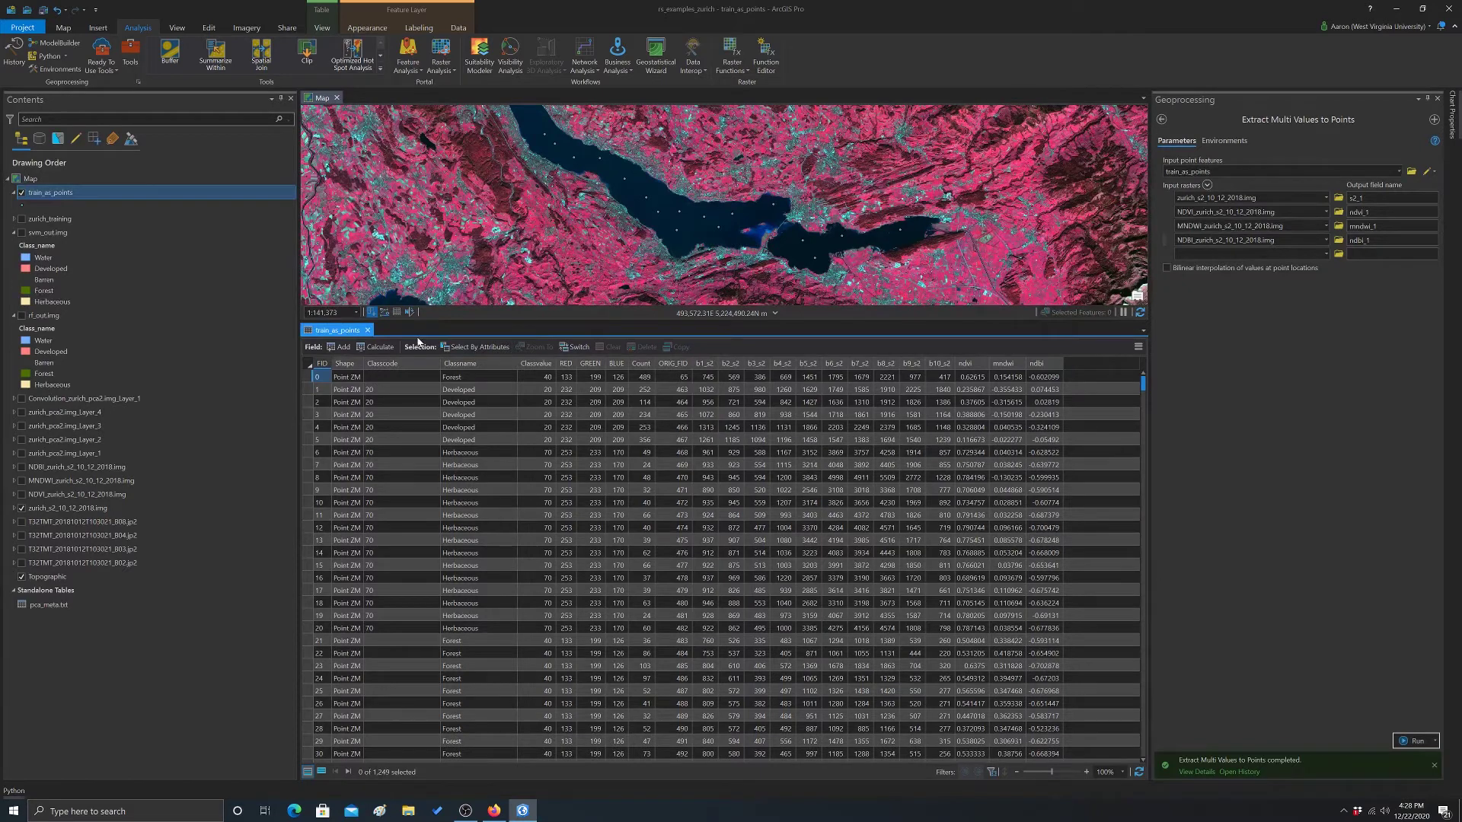
left_click(369, 330)
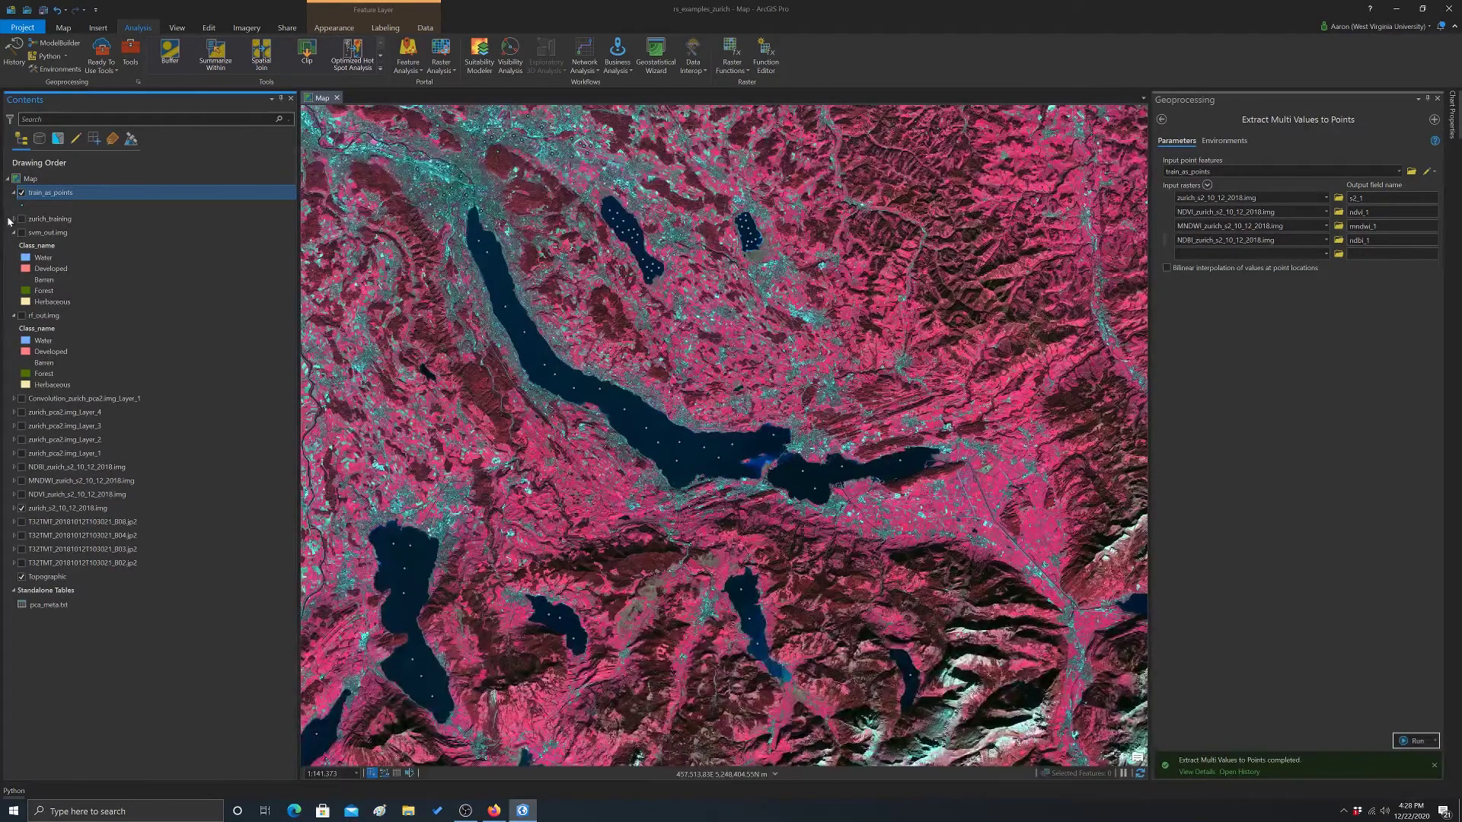
- Create a new box plot chart for train_as_points from the Data tab
left_click(427, 31)
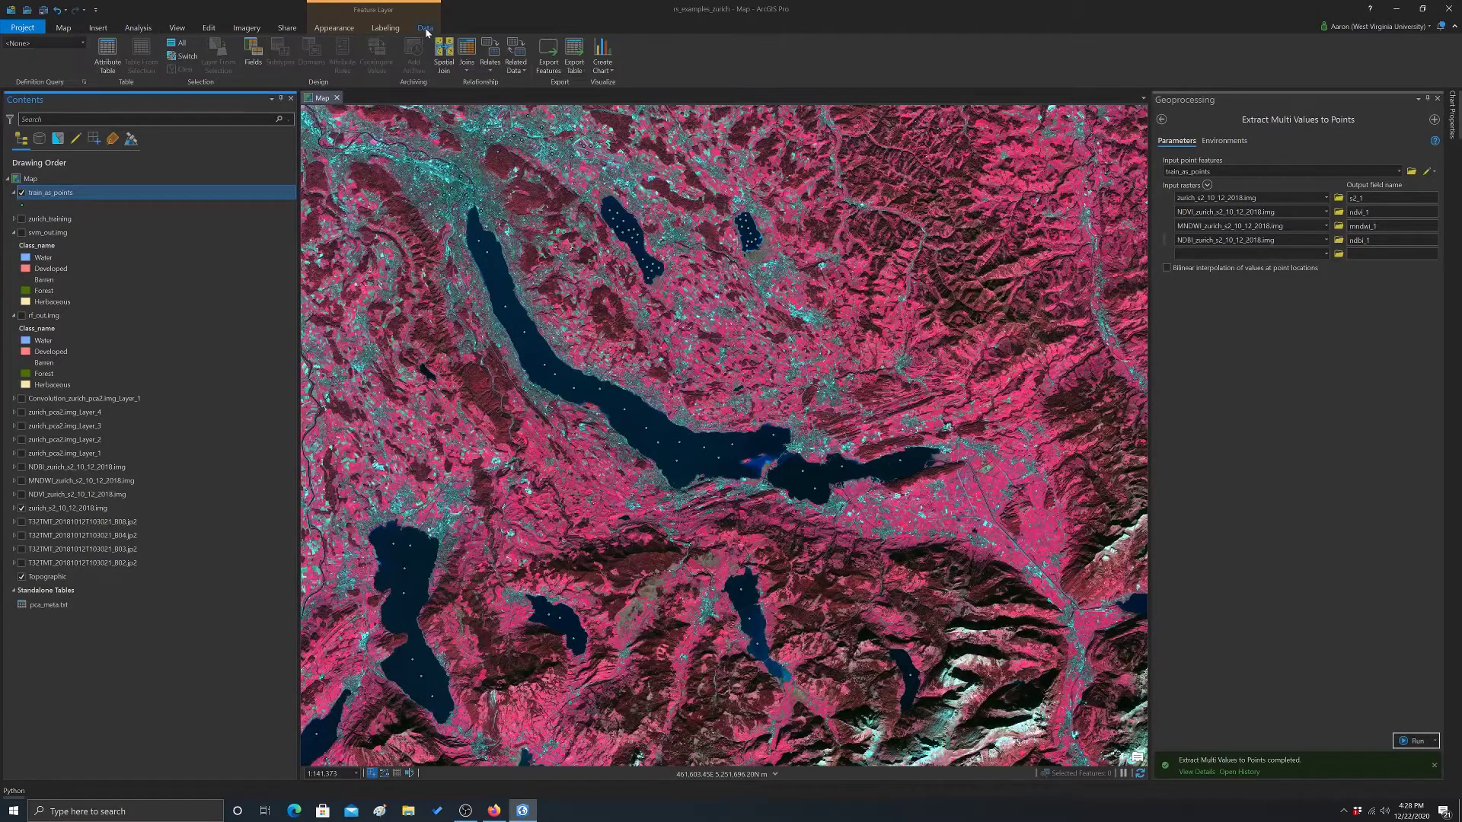
left_click(608, 69)
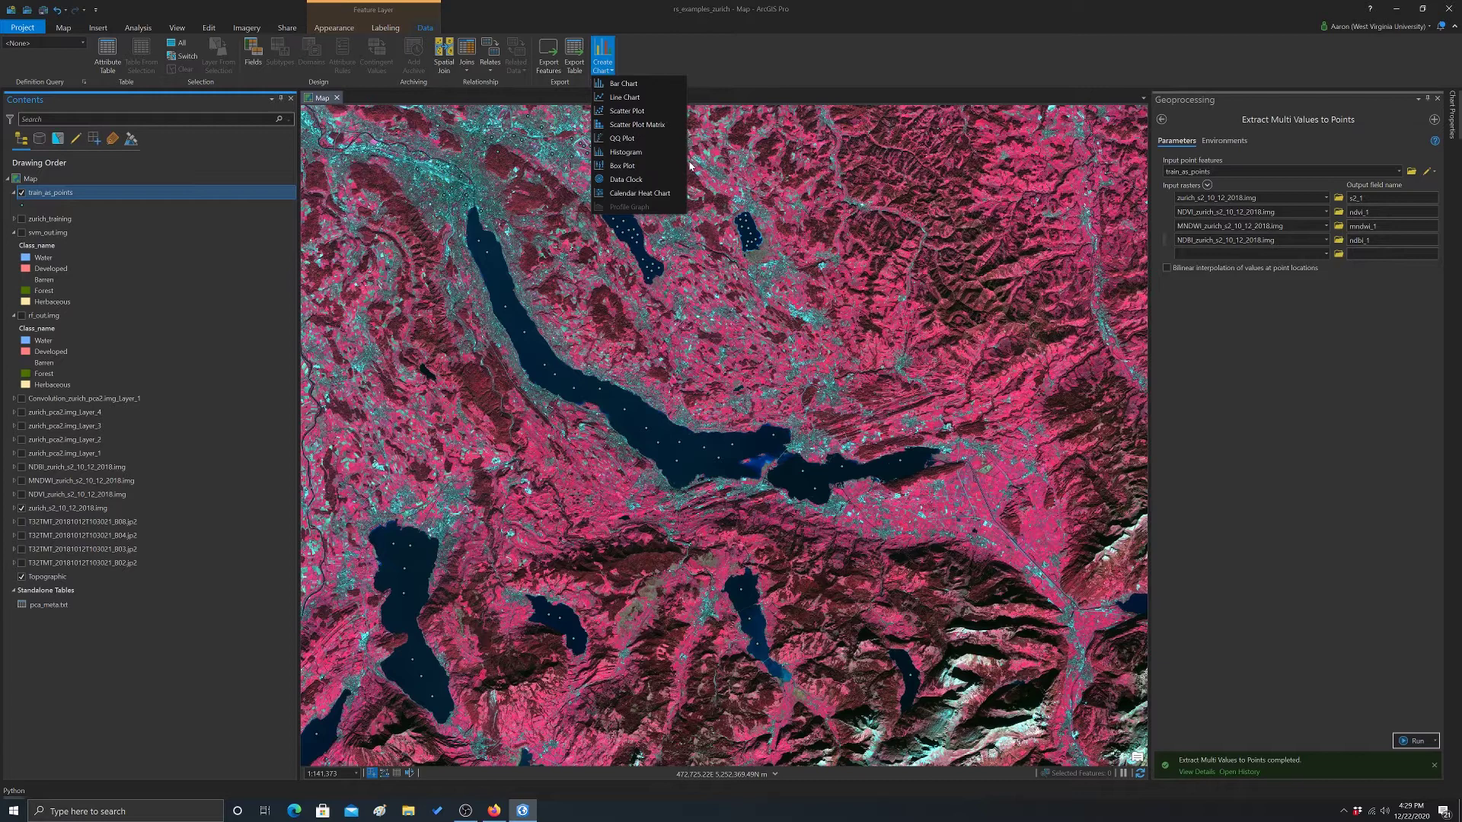
left_click(625, 166)
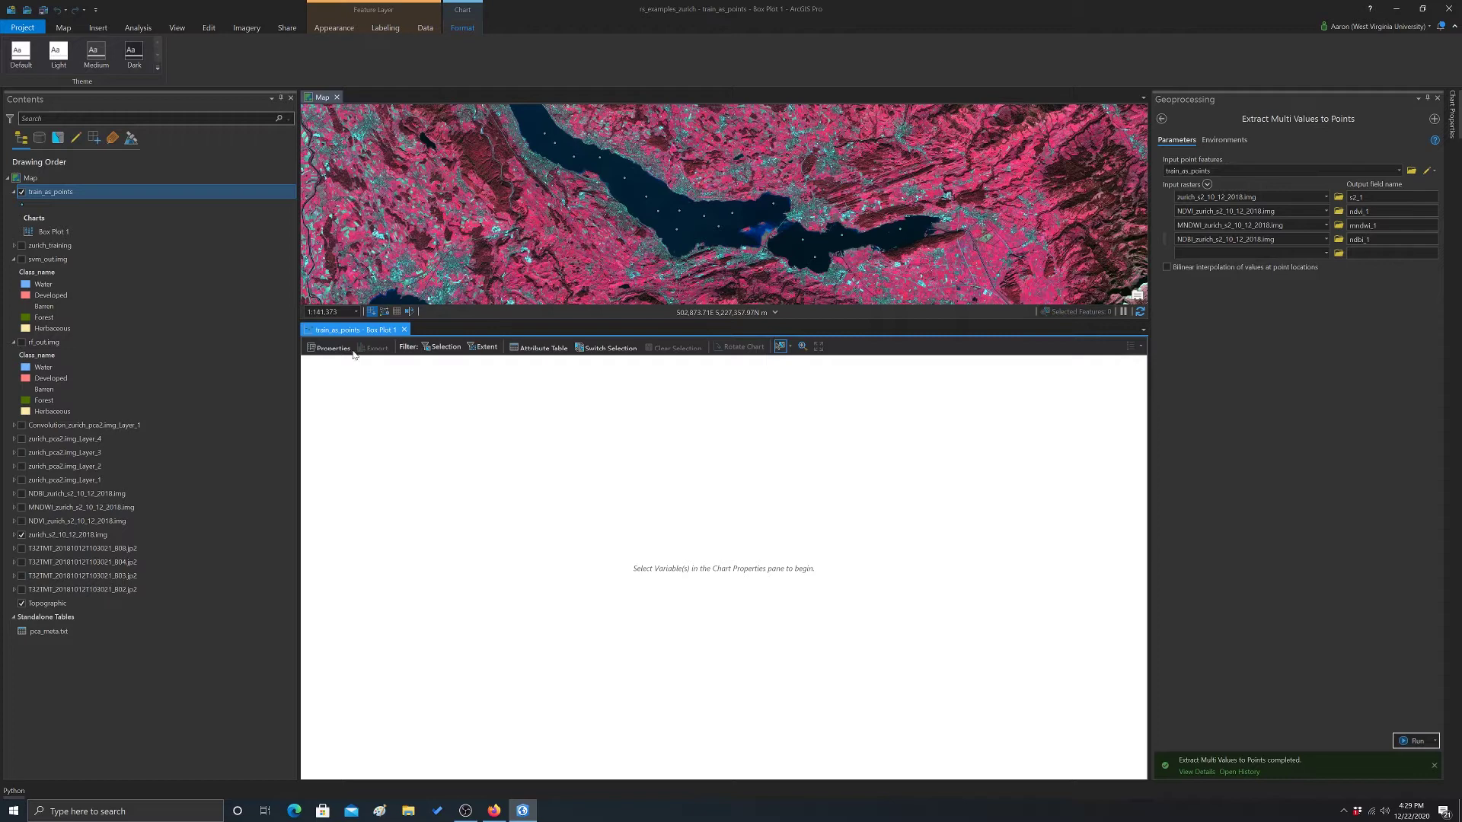
- Set the box plot's numeric field to ndvi and its category to Classname
left_click(329, 348)
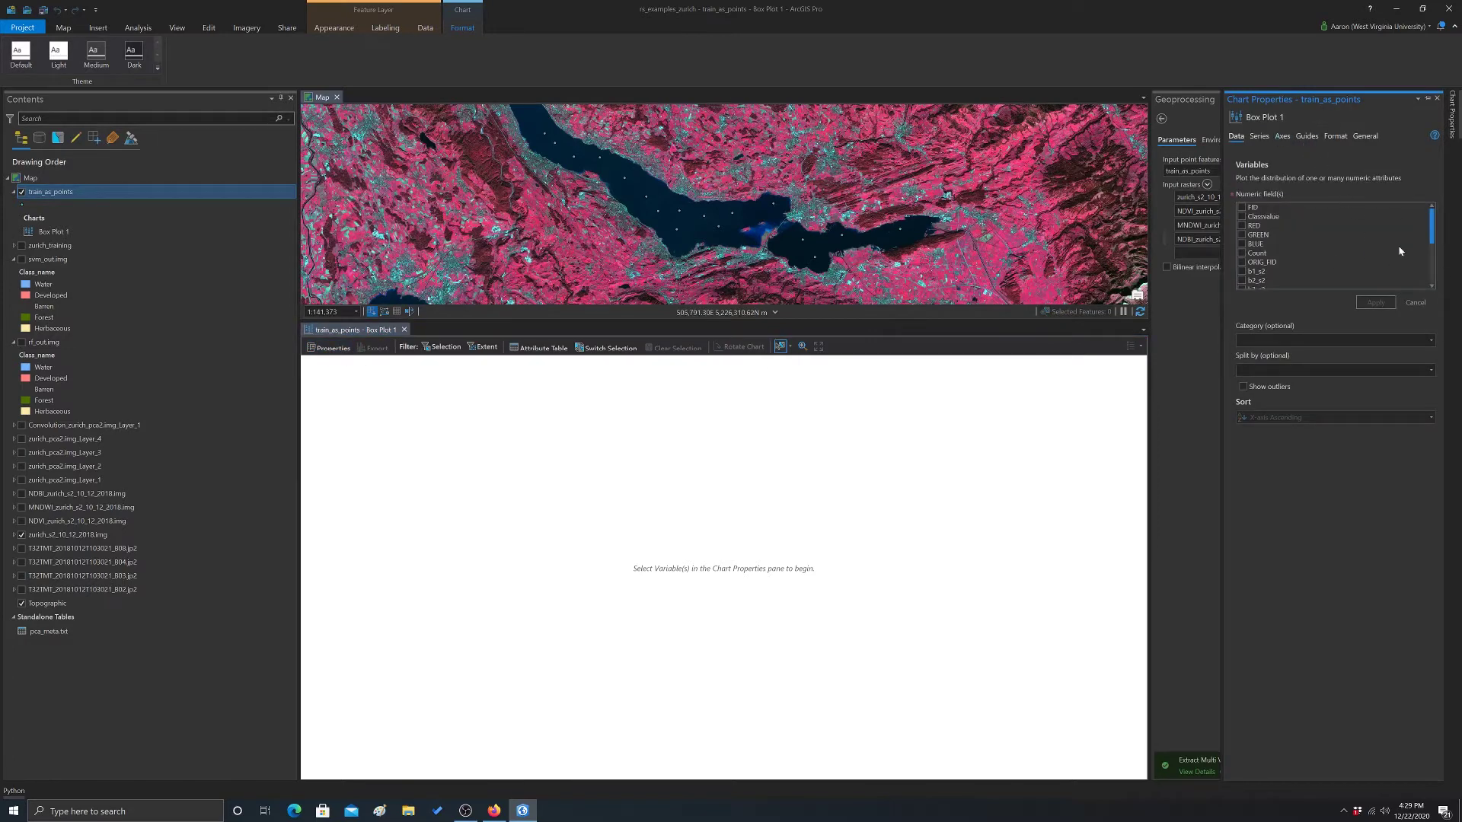
scroll(1334, 245, "down", 5)
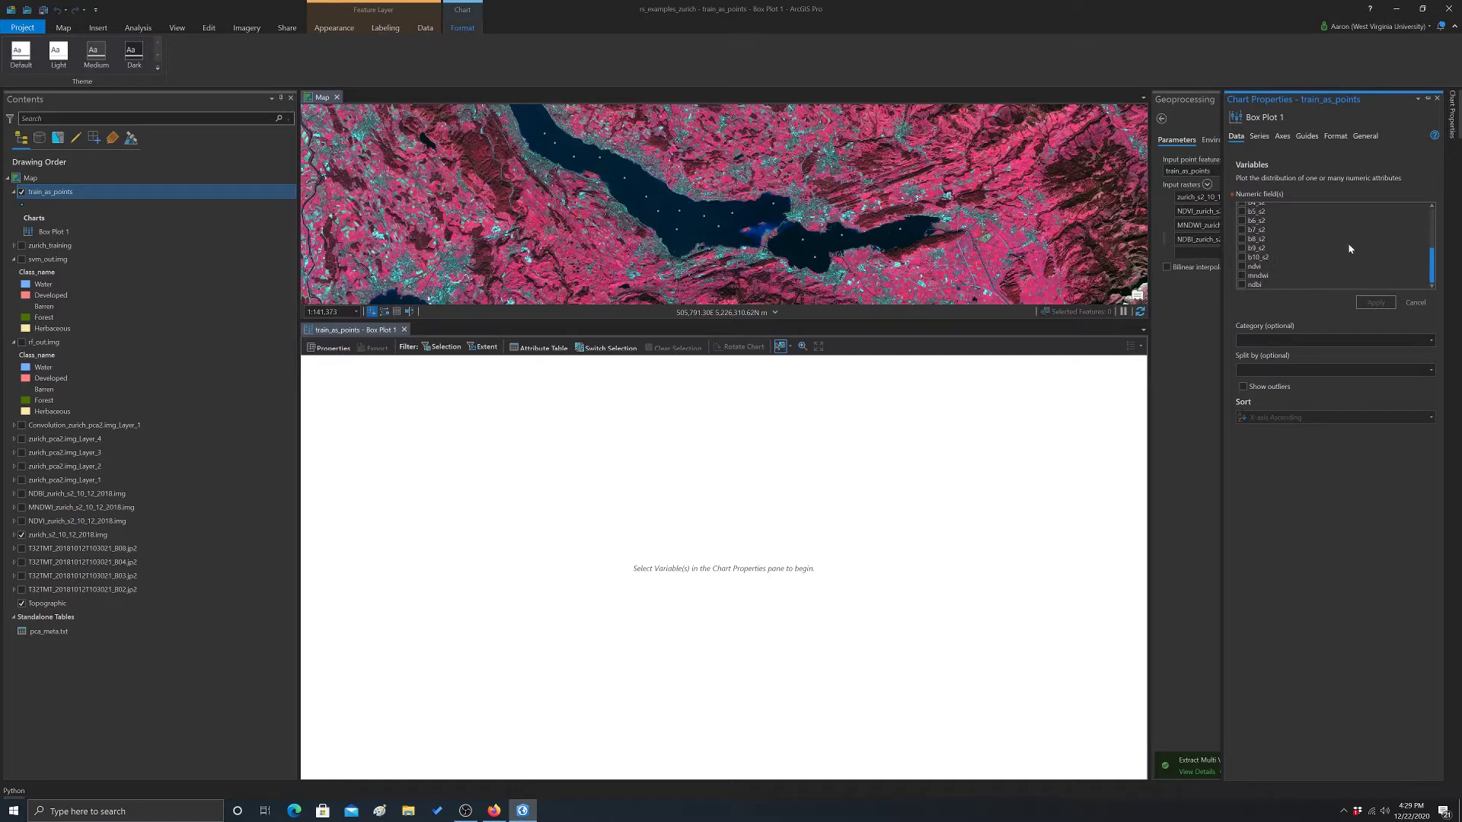
left_click(1243, 267)
left_click(1432, 341)
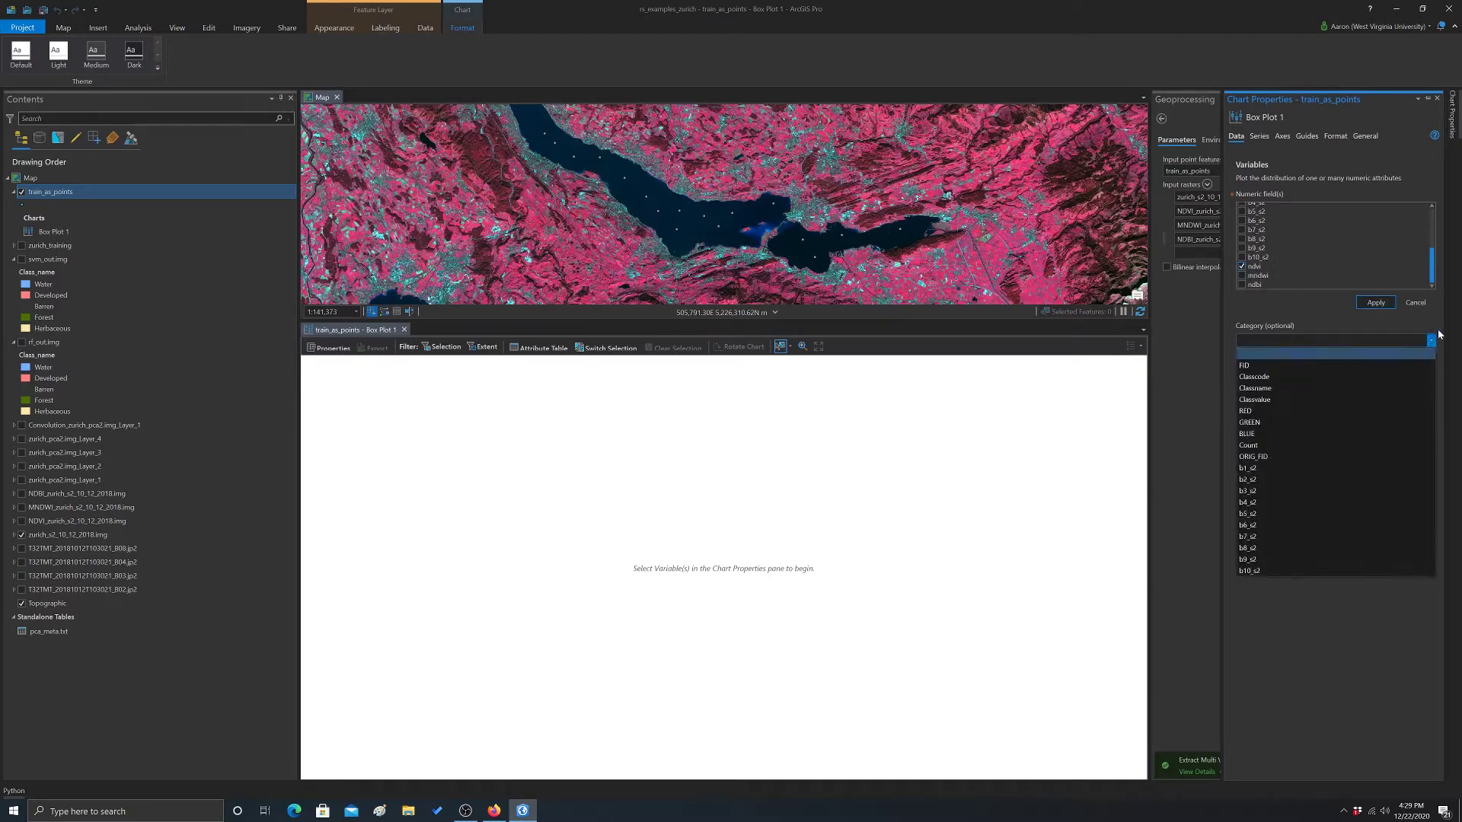
left_click(1258, 388)
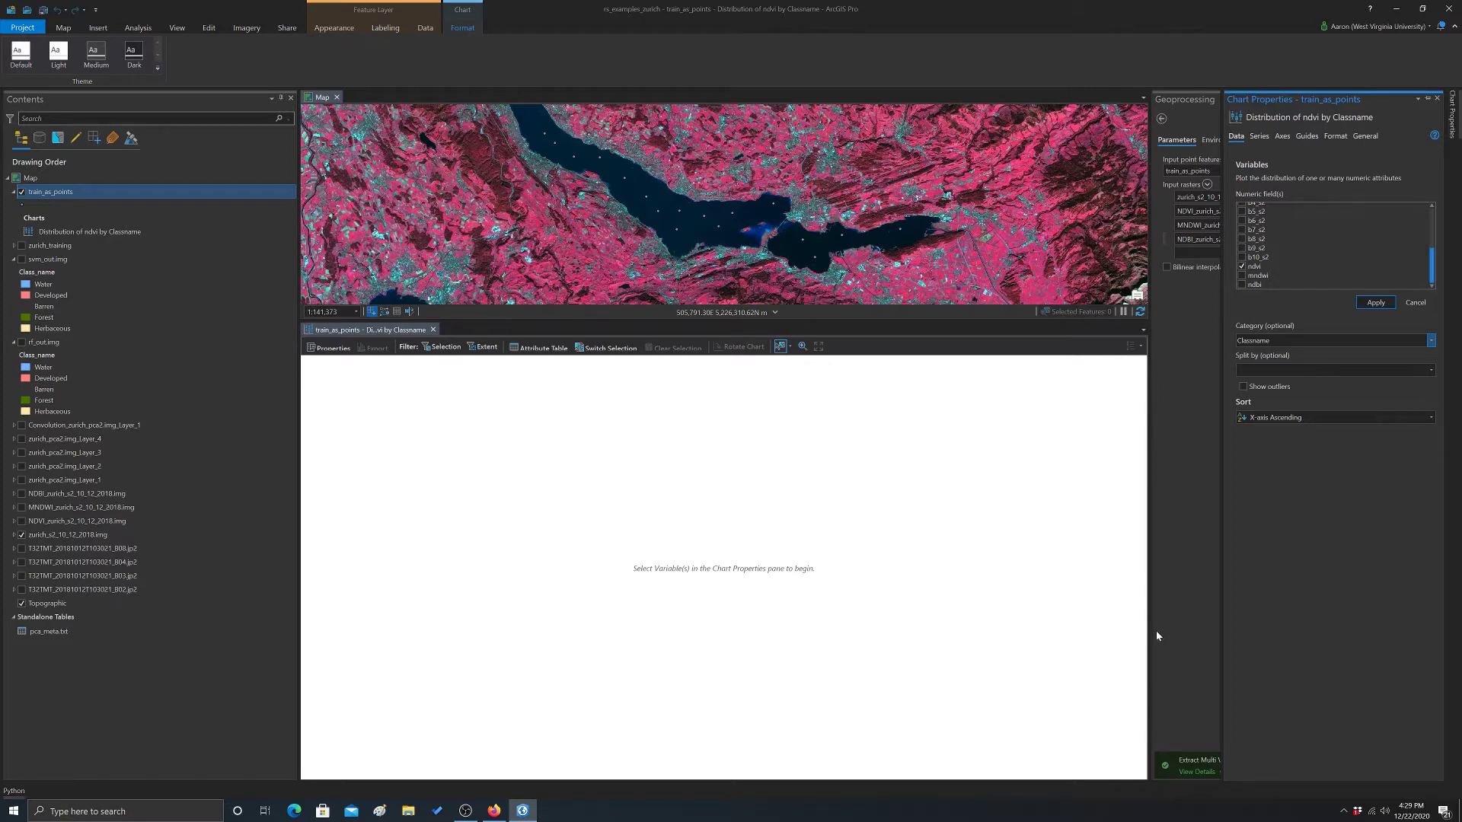
- Apply the ndvi box plot, then replace ndvi with mndwi and reapply
left_click(1373, 303)
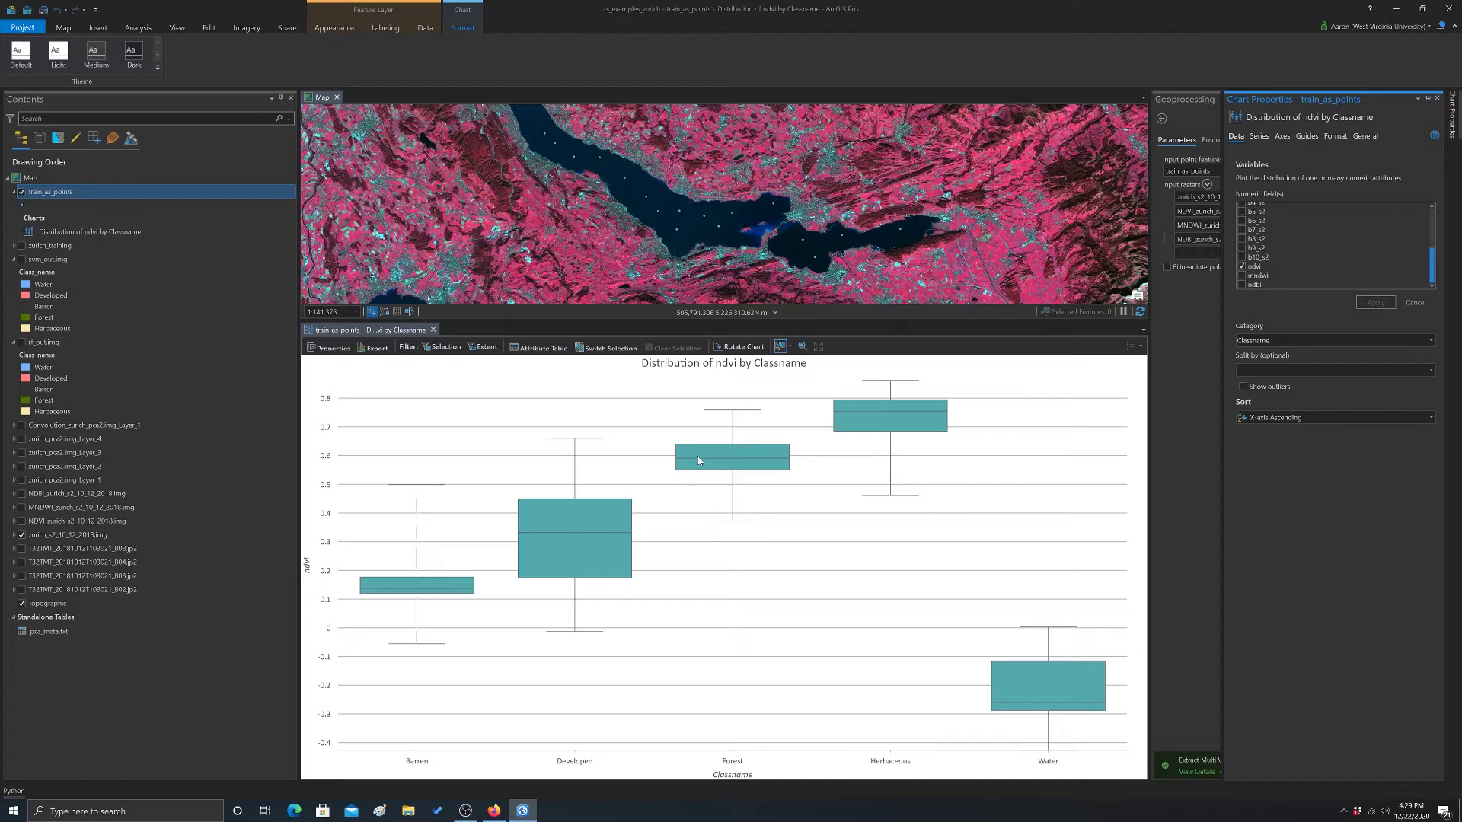
mouse_move(697, 456)
left_click(1243, 267)
left_click(1244, 277)
left_click(1369, 305)
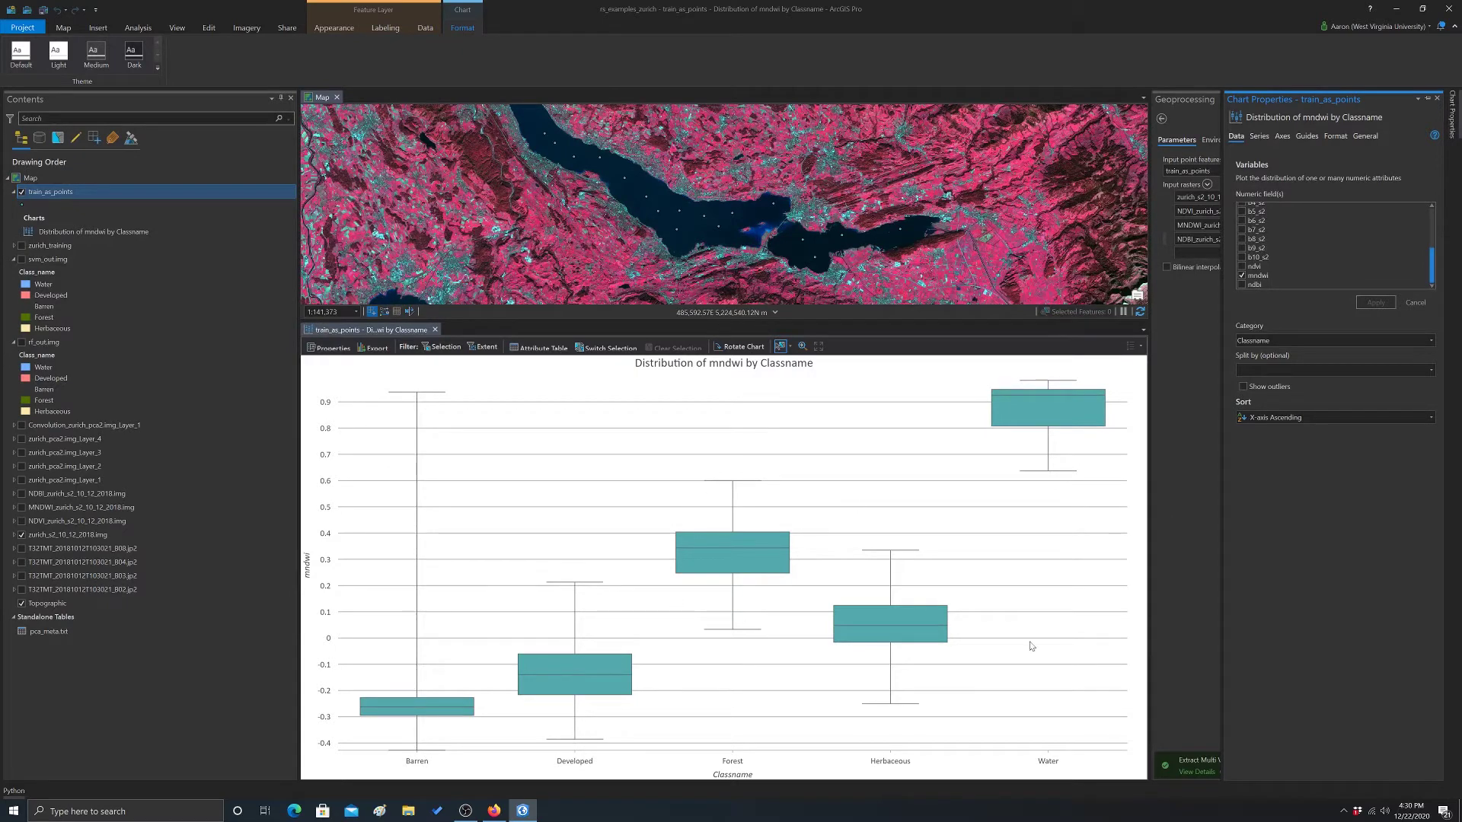
- Switch the box plot's numeric field from mndwi to ndbi and redraw it
left_click(1243, 276)
left_click(1243, 284)
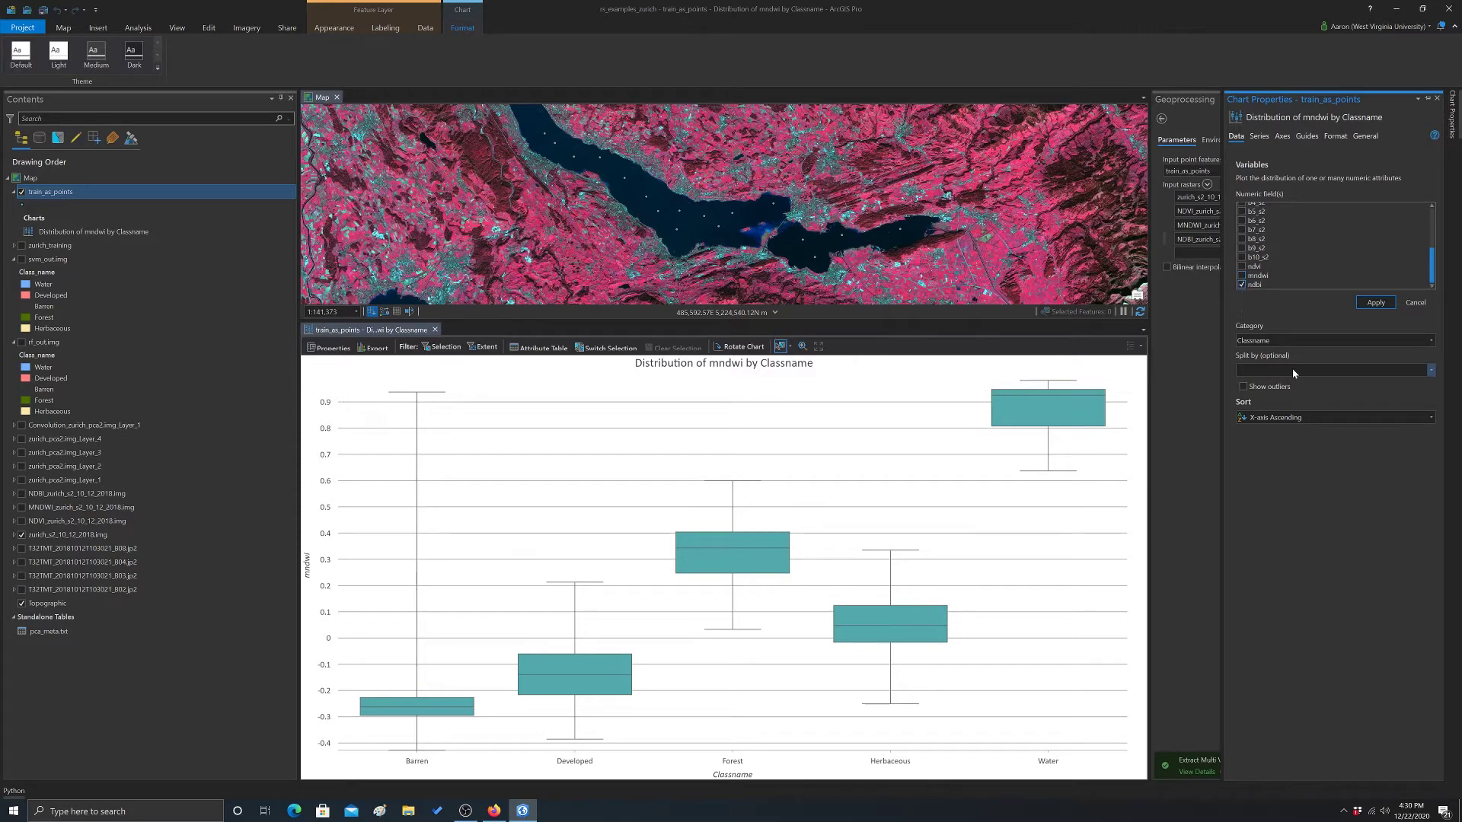
left_click(1375, 302)
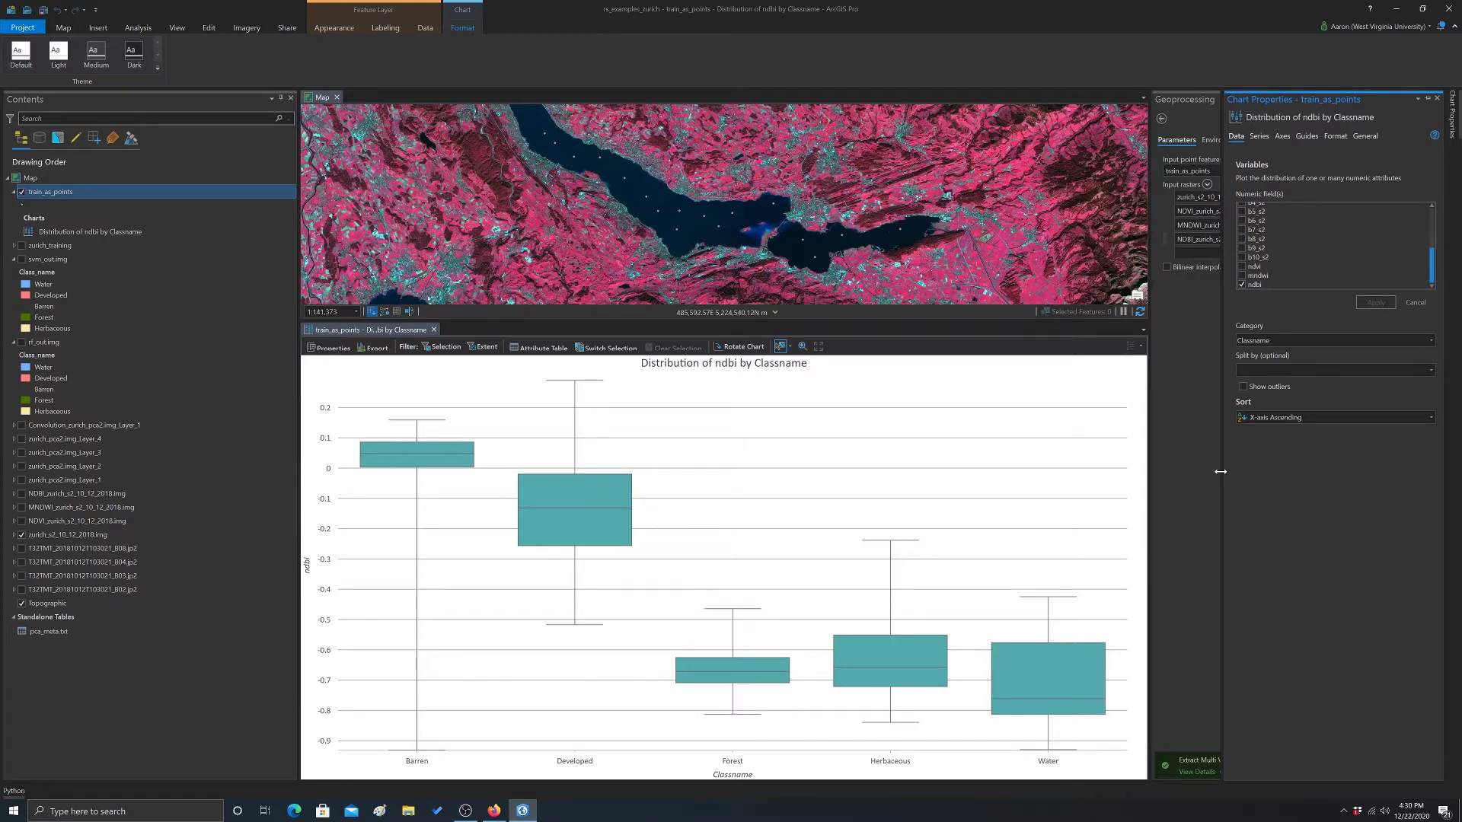
- Replot the chart with b7_s2 instead of ndbi, then uncheck it and close the chart
left_click(1242, 285)
left_click(1242, 230)
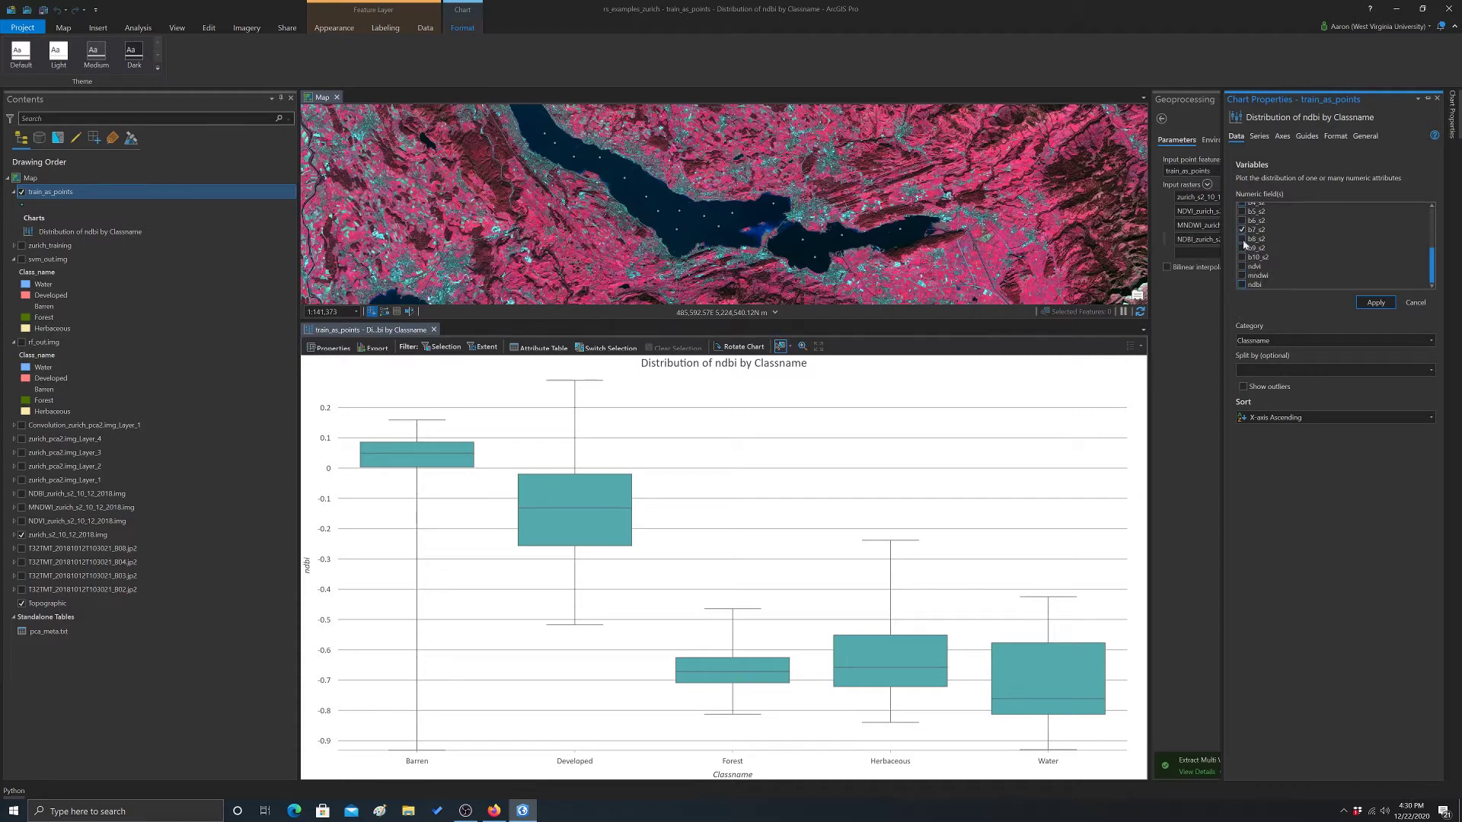
left_click(1376, 304)
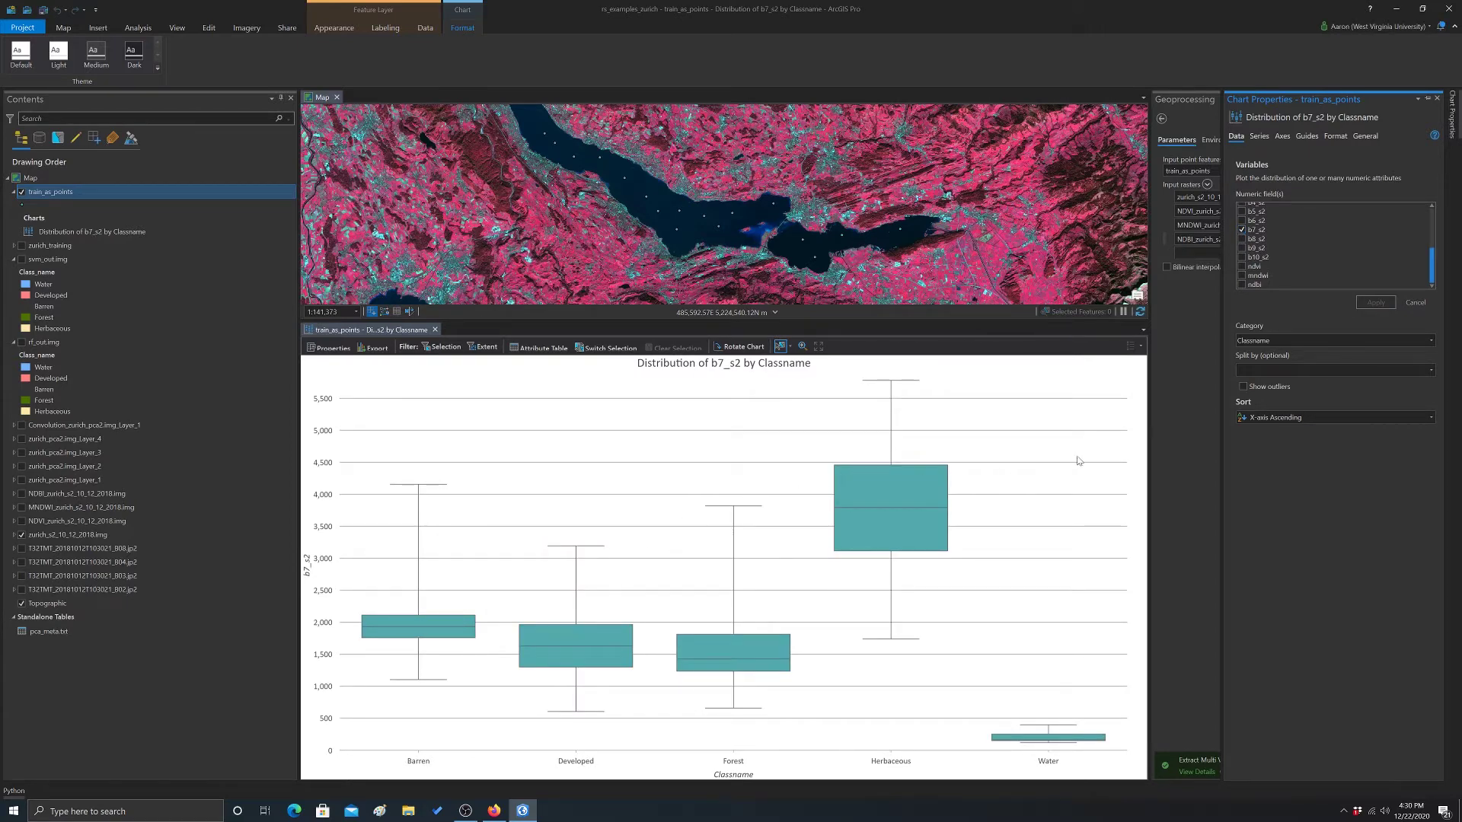
left_click(1242, 229)
left_click(435, 329)
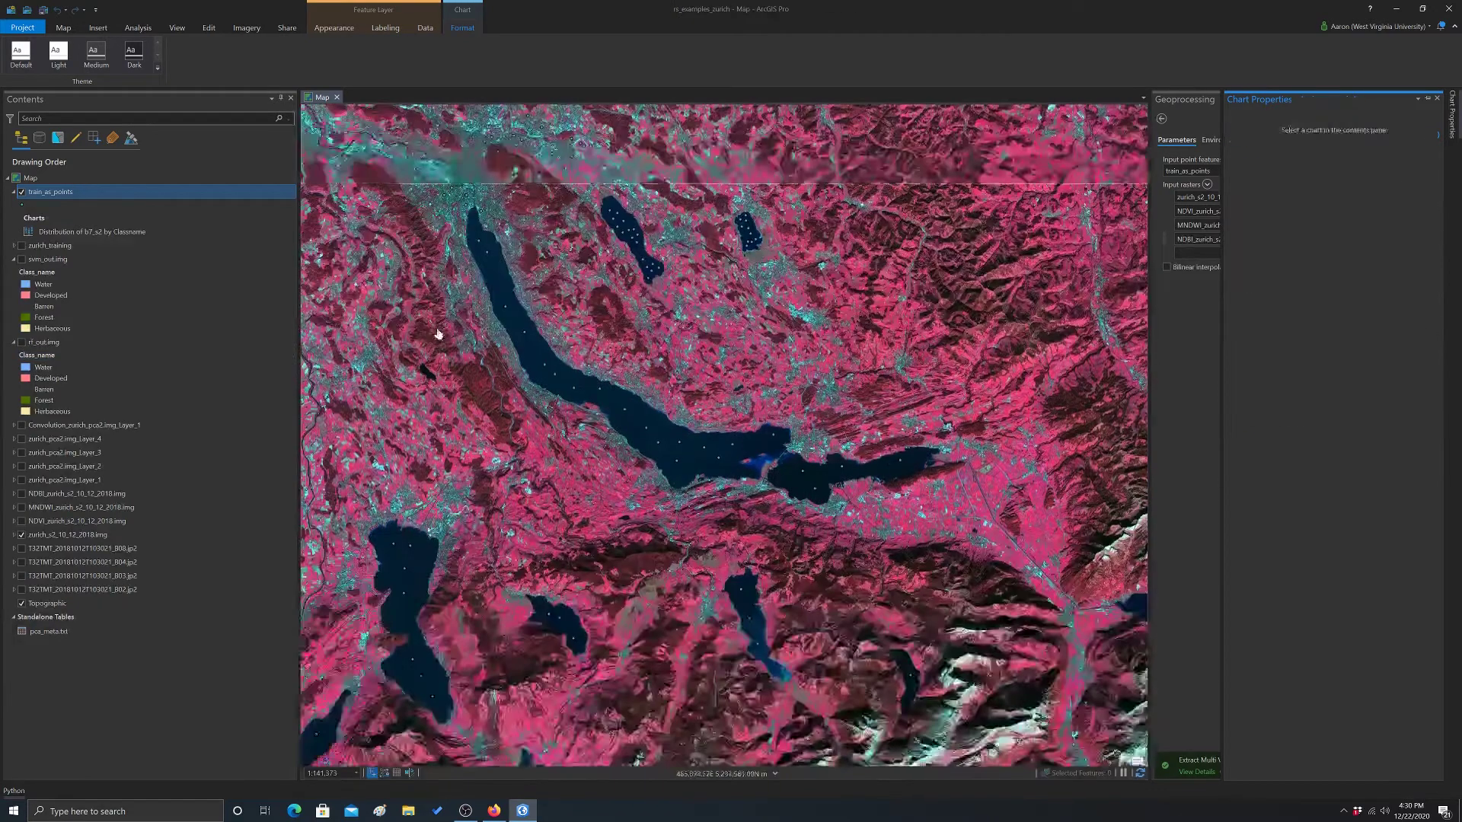
- Close Chart Properties and turn the zurich_training layer back on
left_click(1437, 99)
scroll(645, 349, "down", 2)
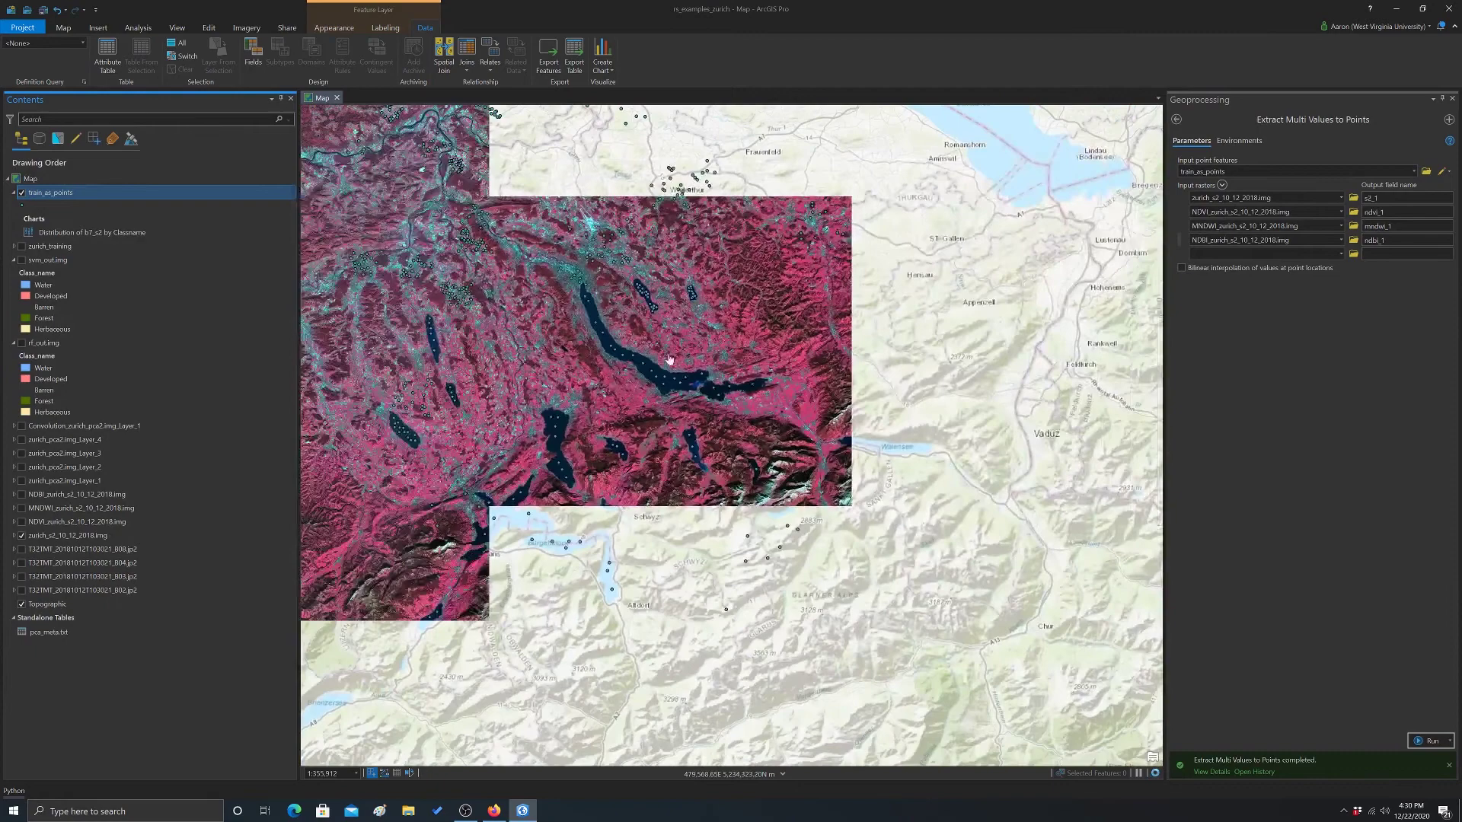
left_click(21, 193)
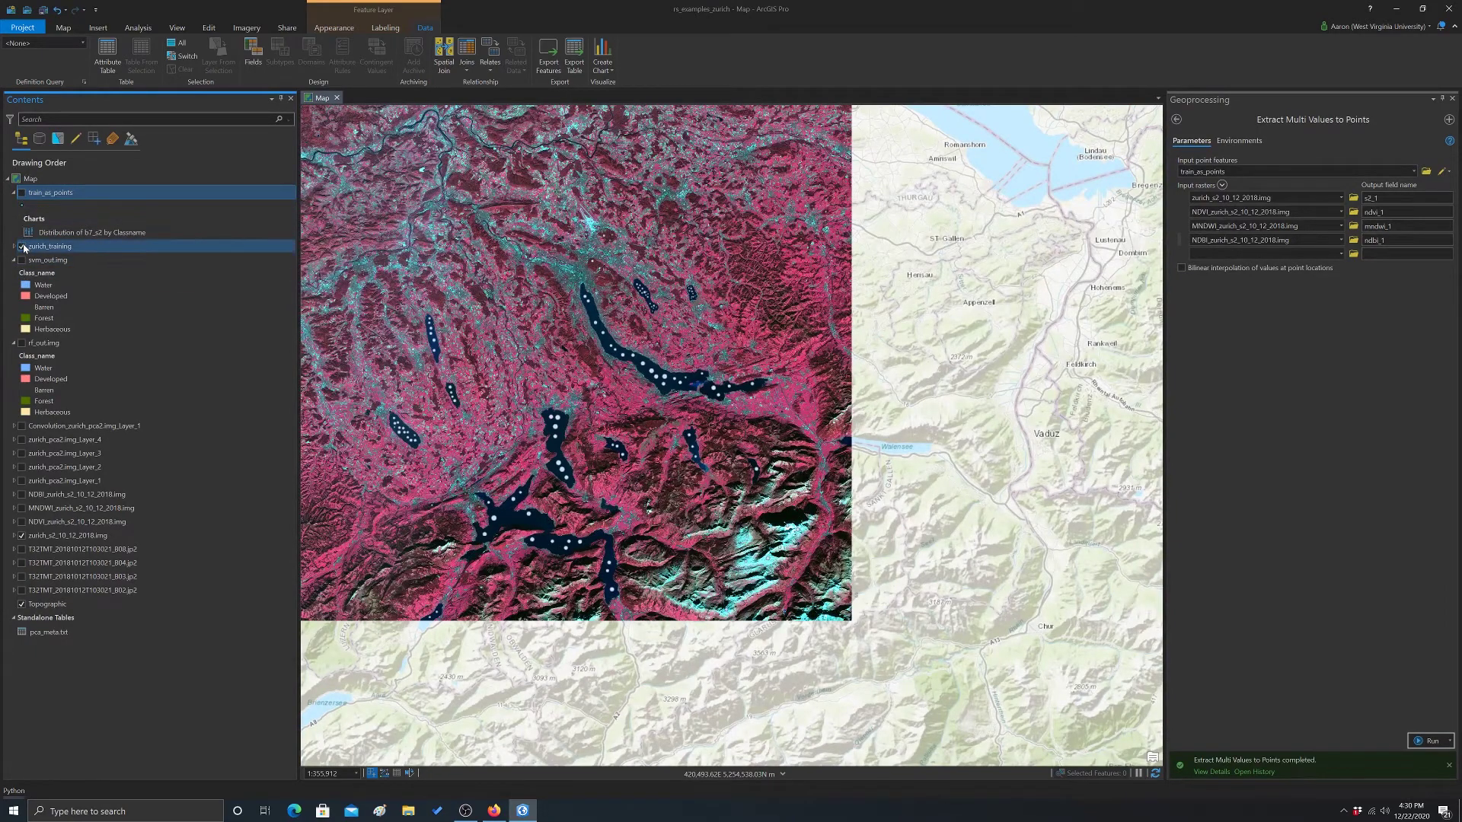
scroll(825, 445, "up", 1)
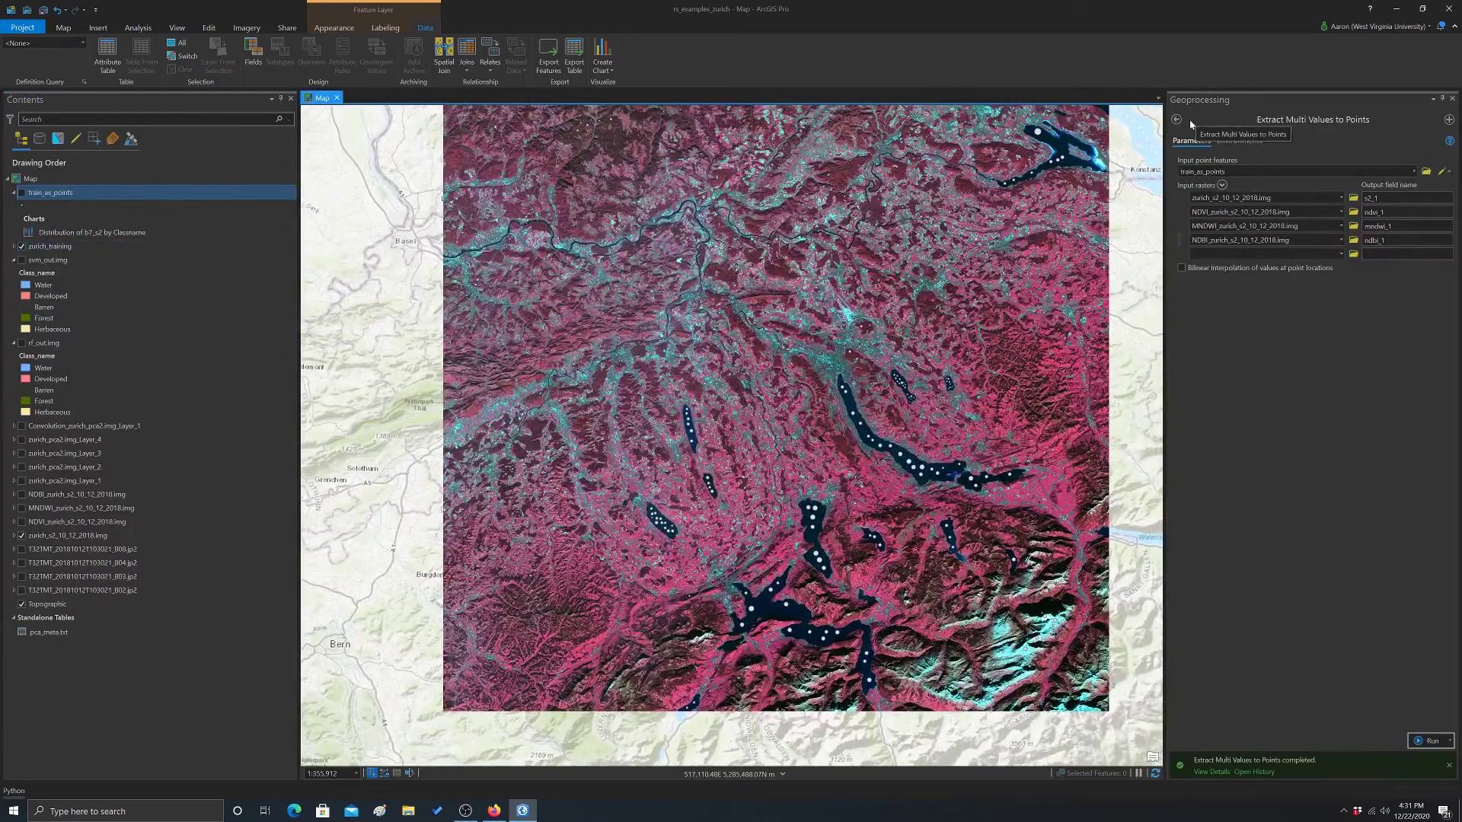
- Search the geoprocessing tools for 'zonal statistics as table'
left_click(1176, 120)
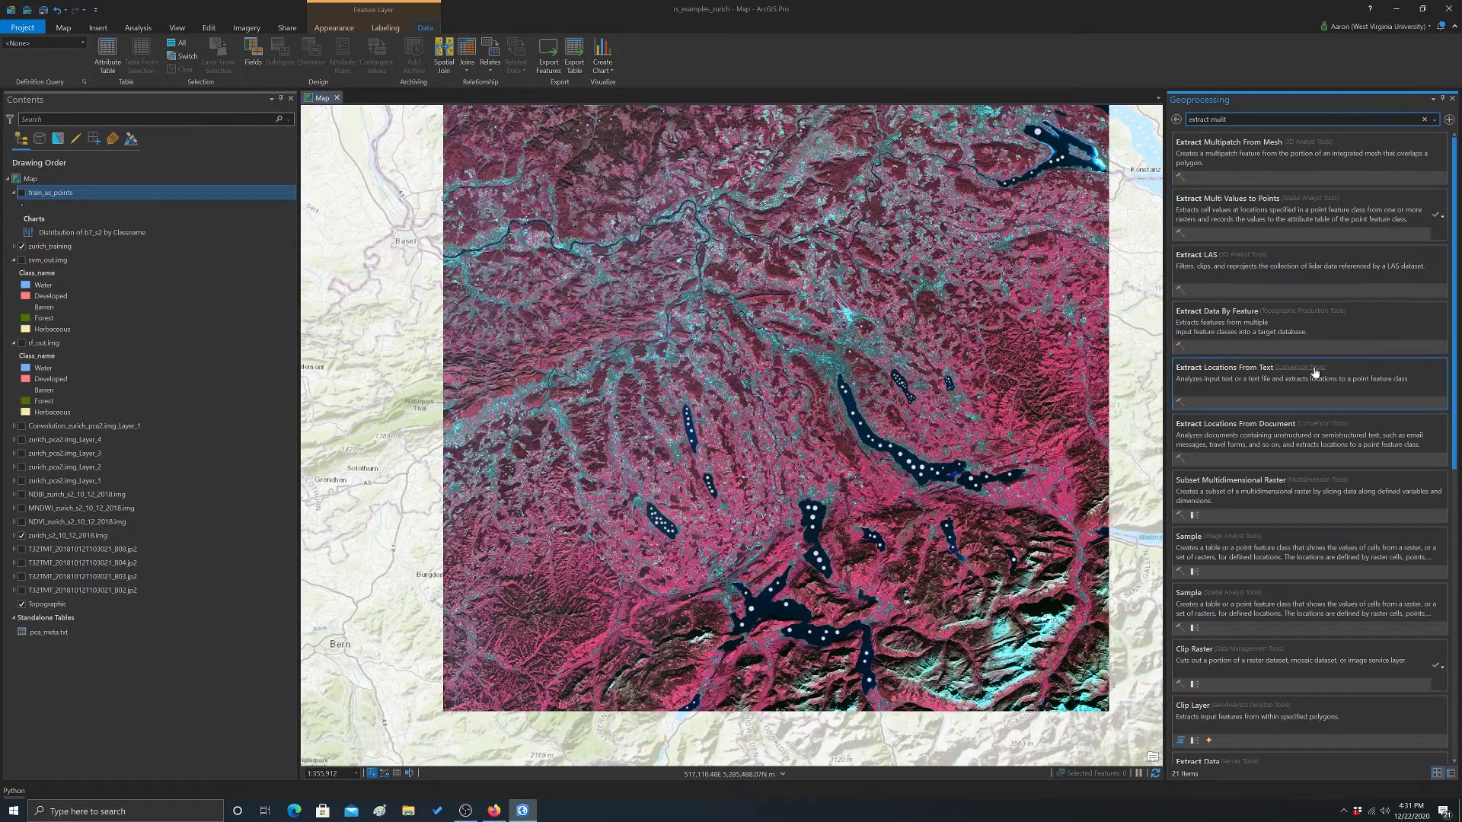
left_click(1257, 118)
type("zonal")
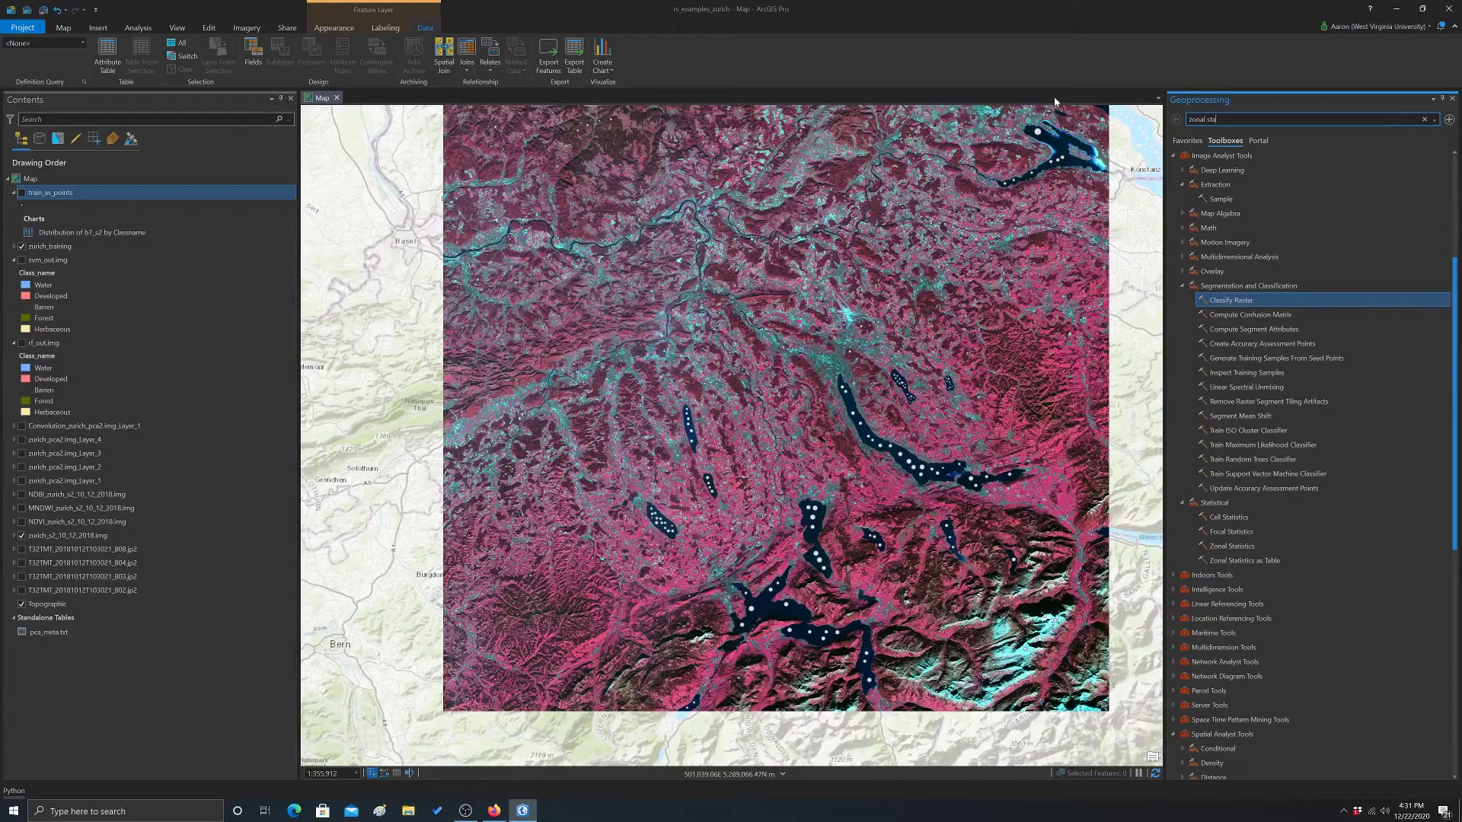
type("s table")
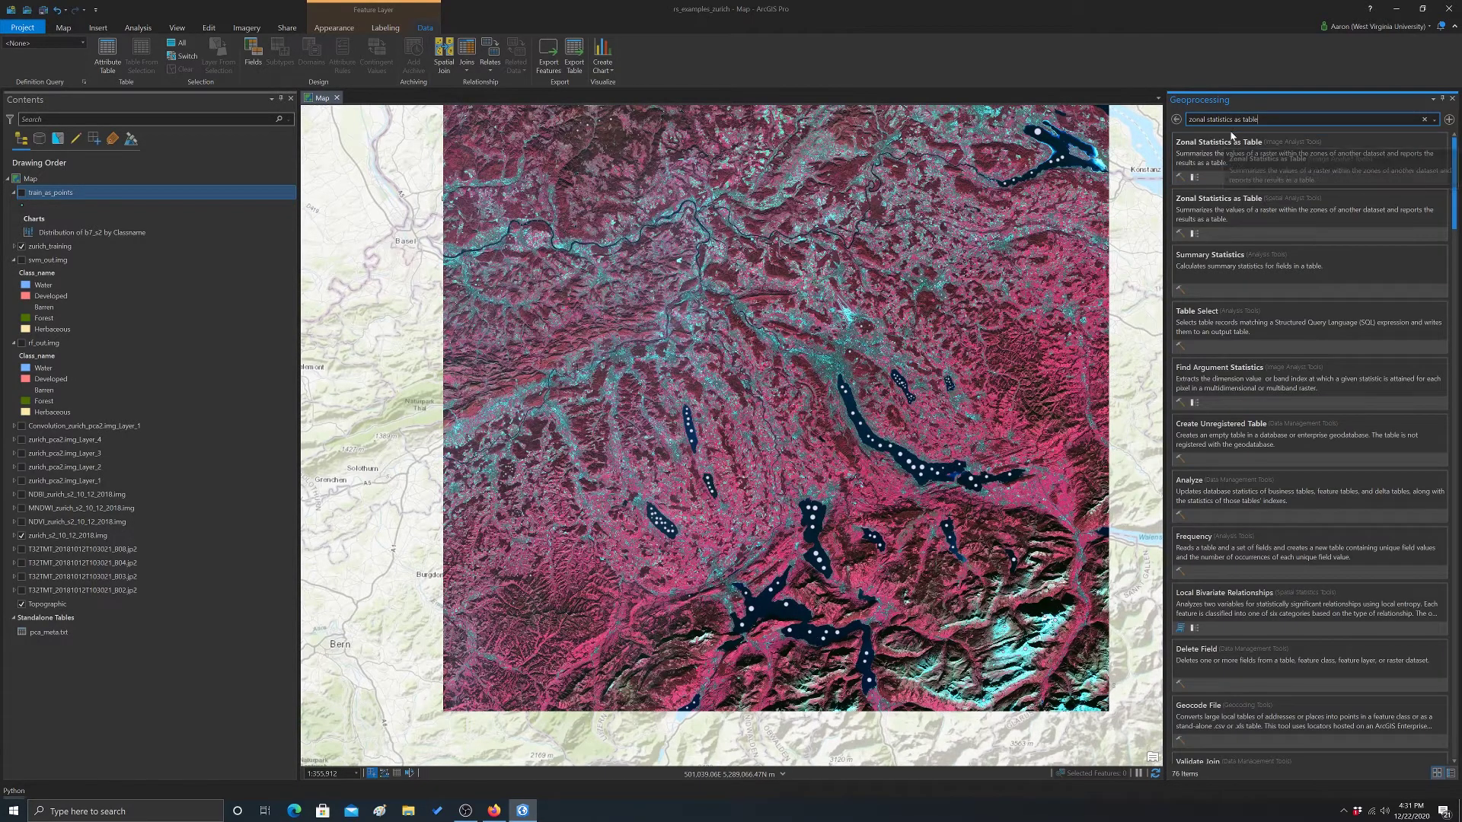
left_click_drag(1226, 161, 1238, 174)
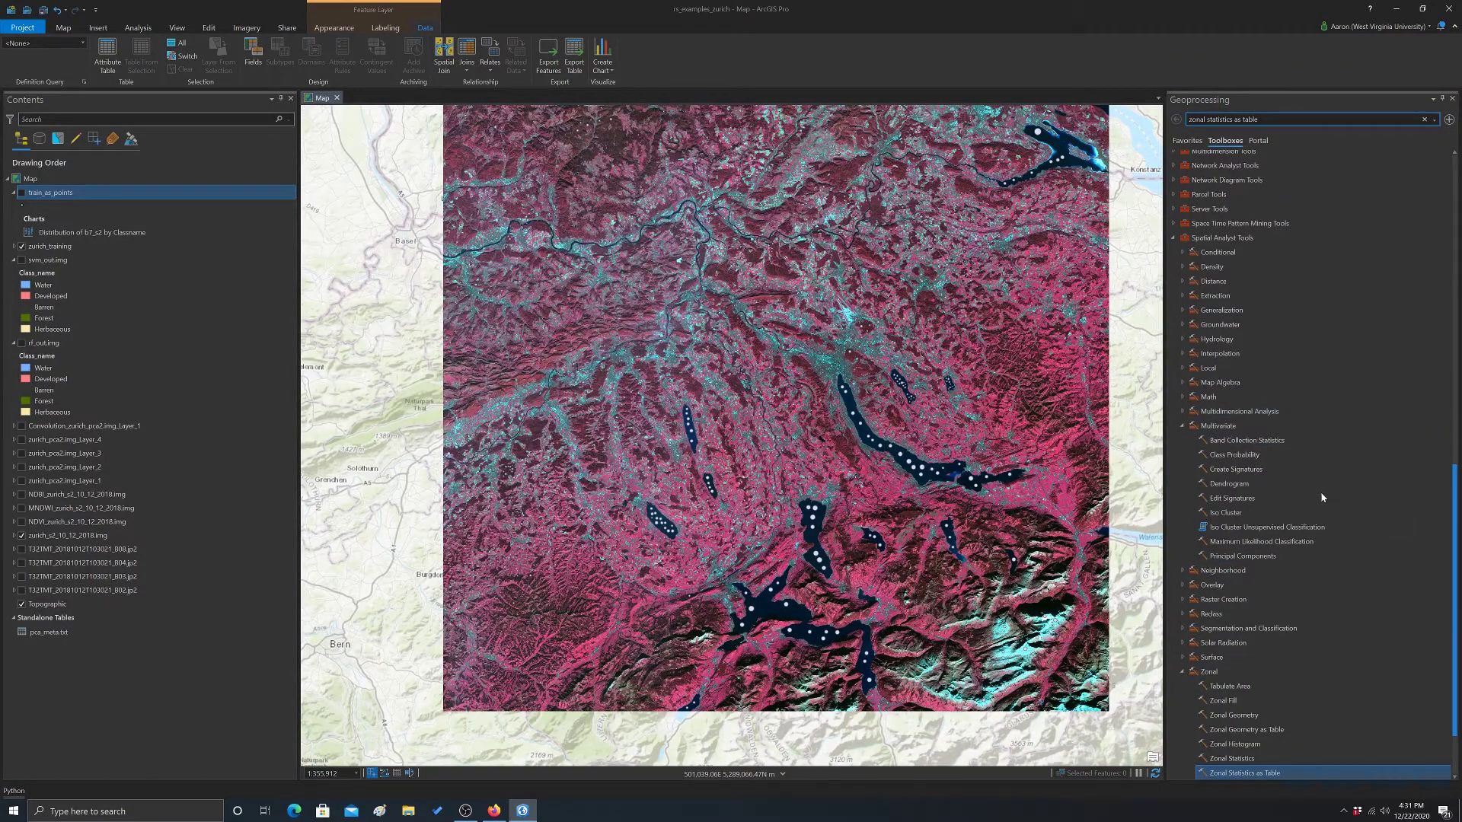
- Configure Zonal Statistics as Table: zurich_training zones by FID, NDVI_zurich_s2_10_12_2018.img values, output ndvi, All statistics
double_click(1256, 772)
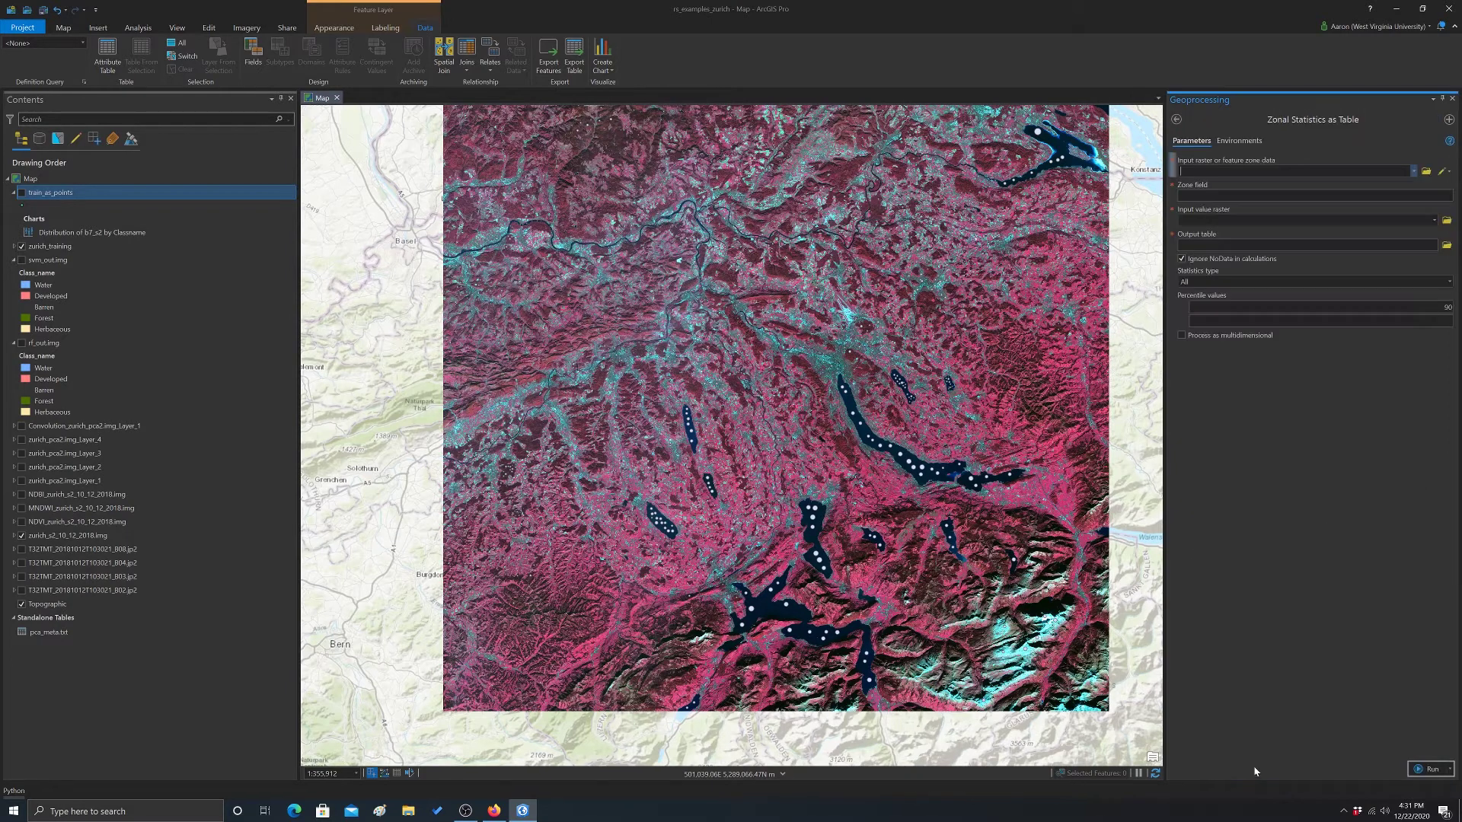
left_click(1414, 171)
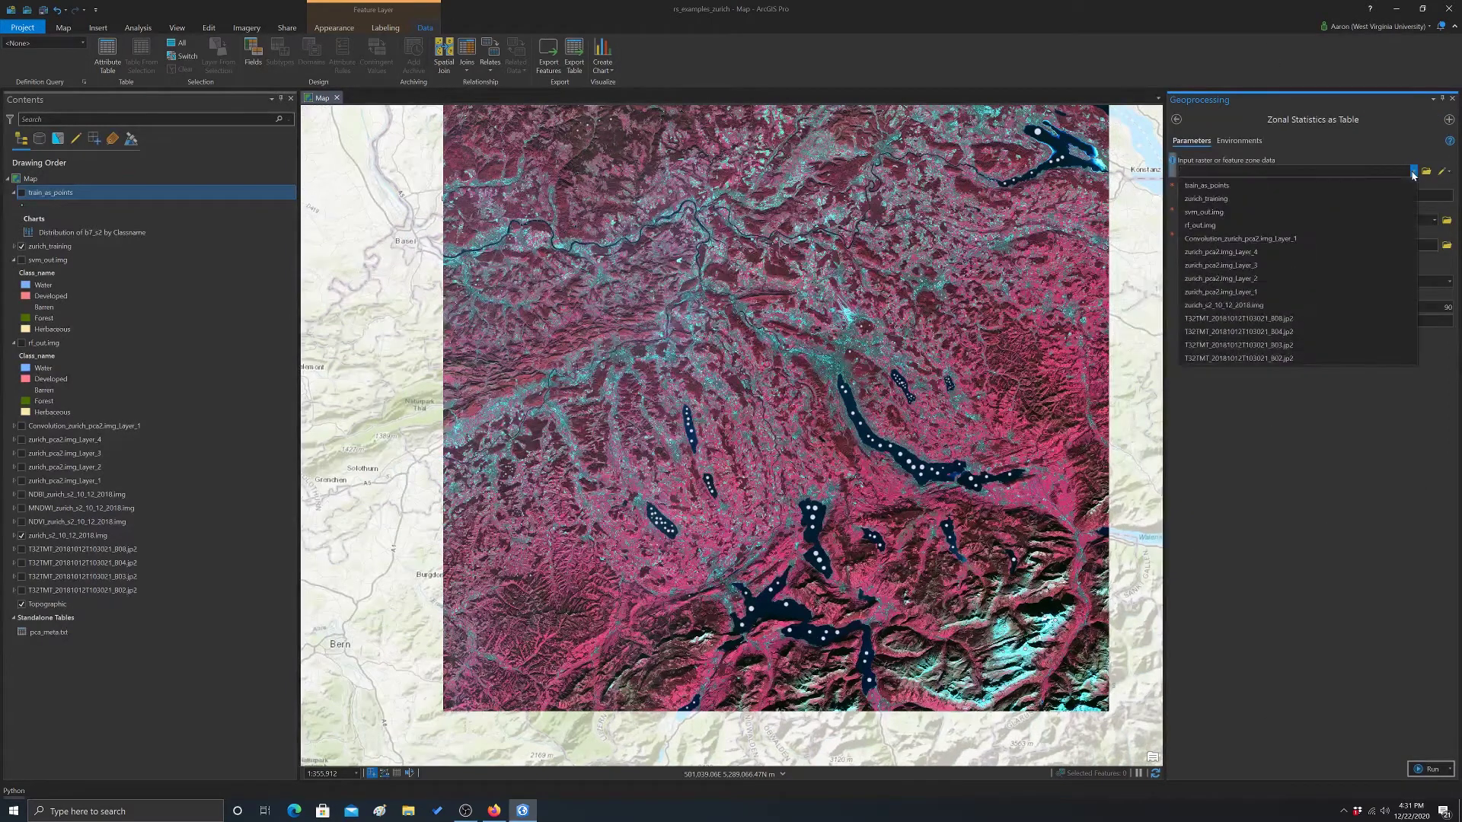
left_click(1206, 199)
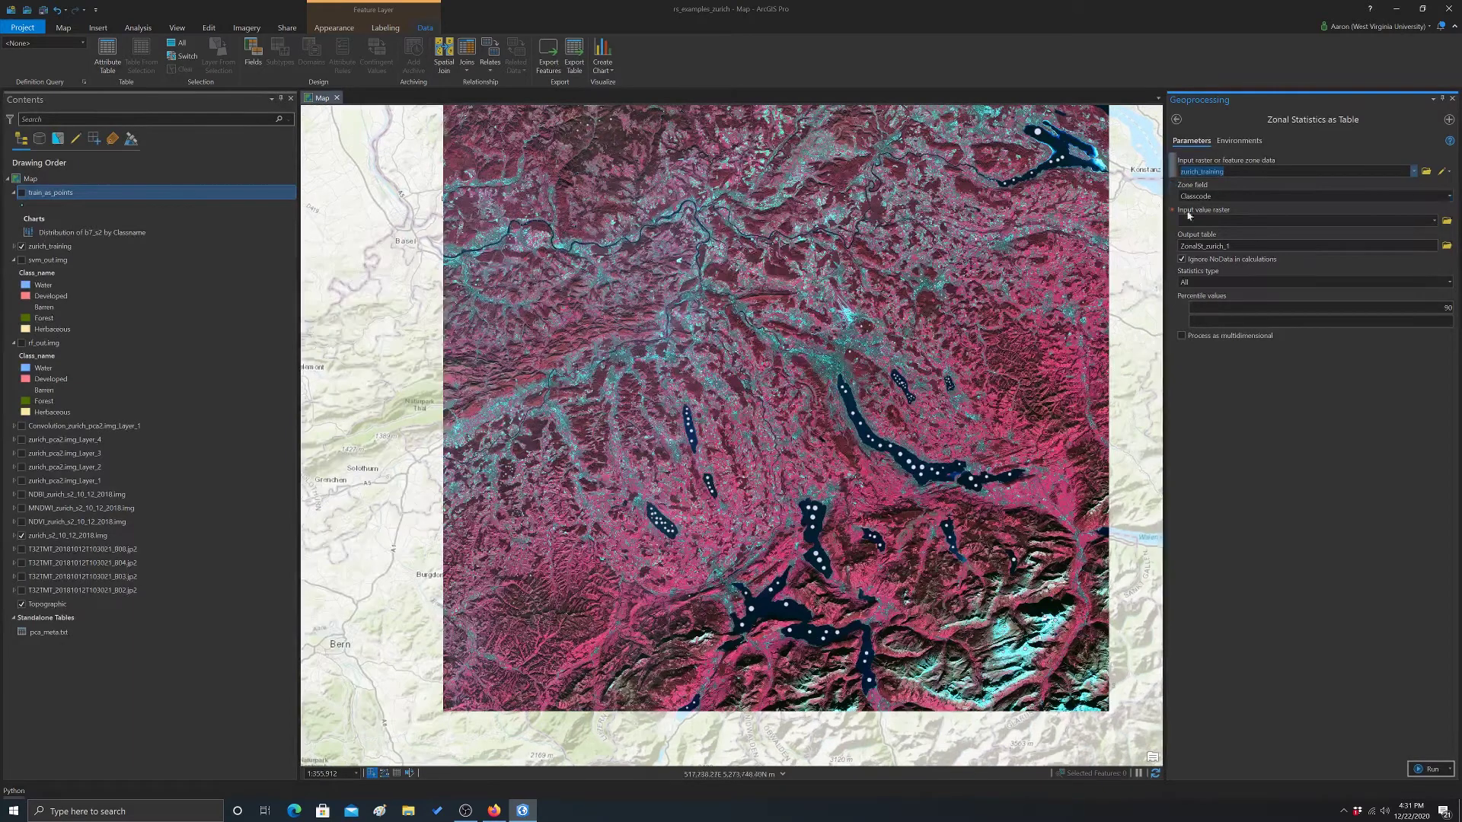
left_click(1450, 198)
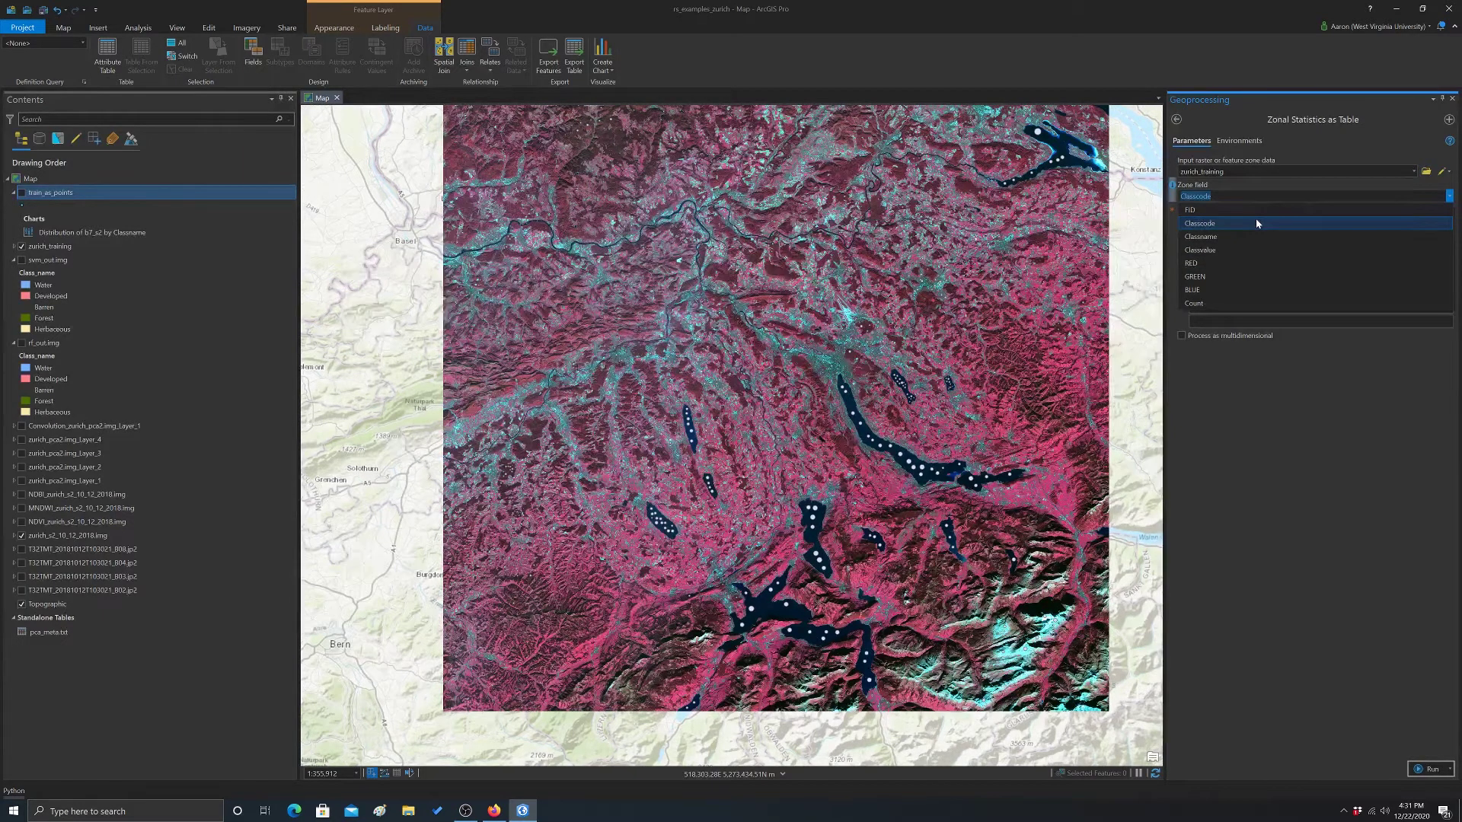
left_click(1194, 212)
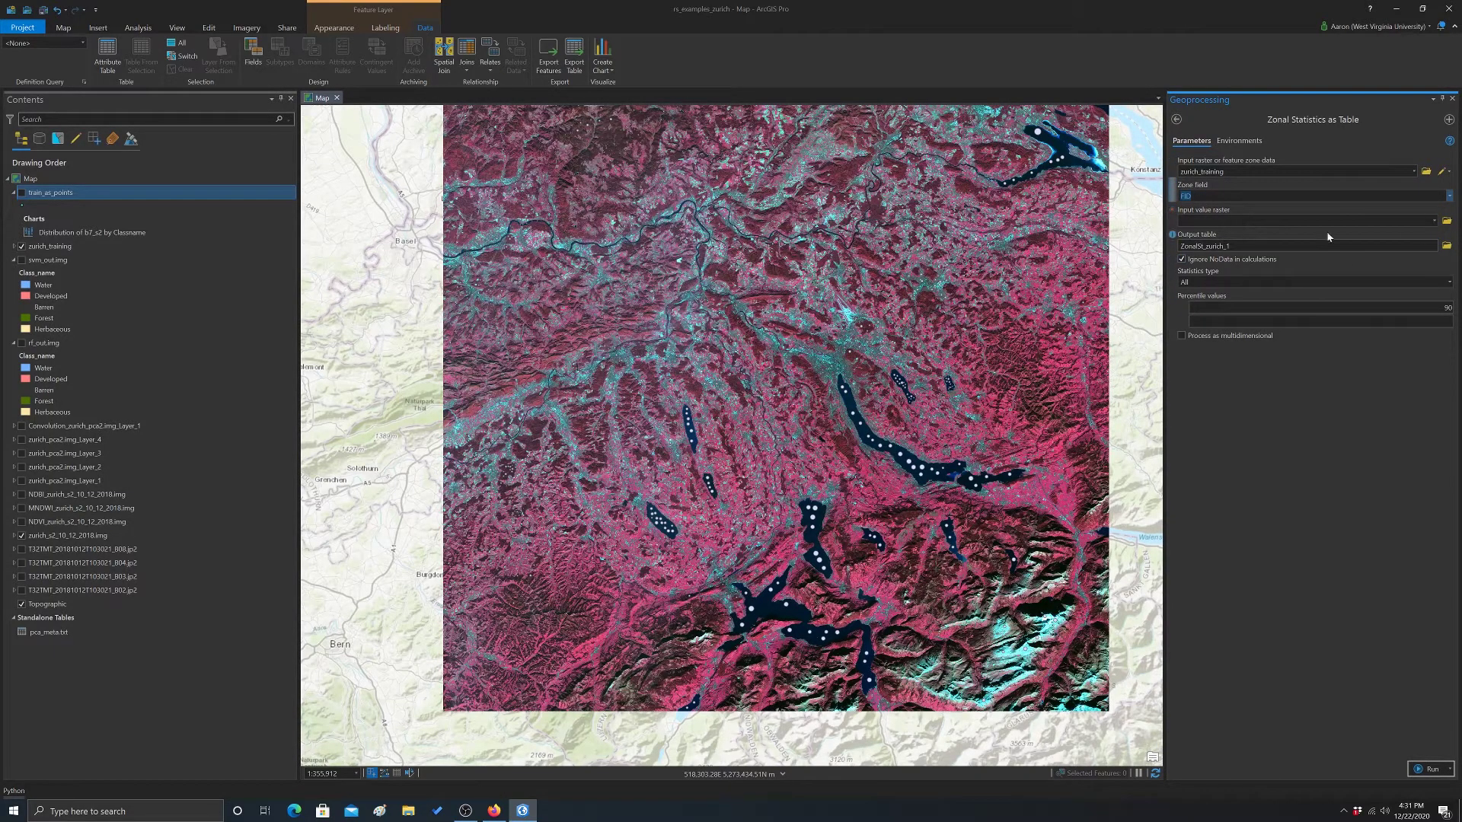
left_click(1435, 221)
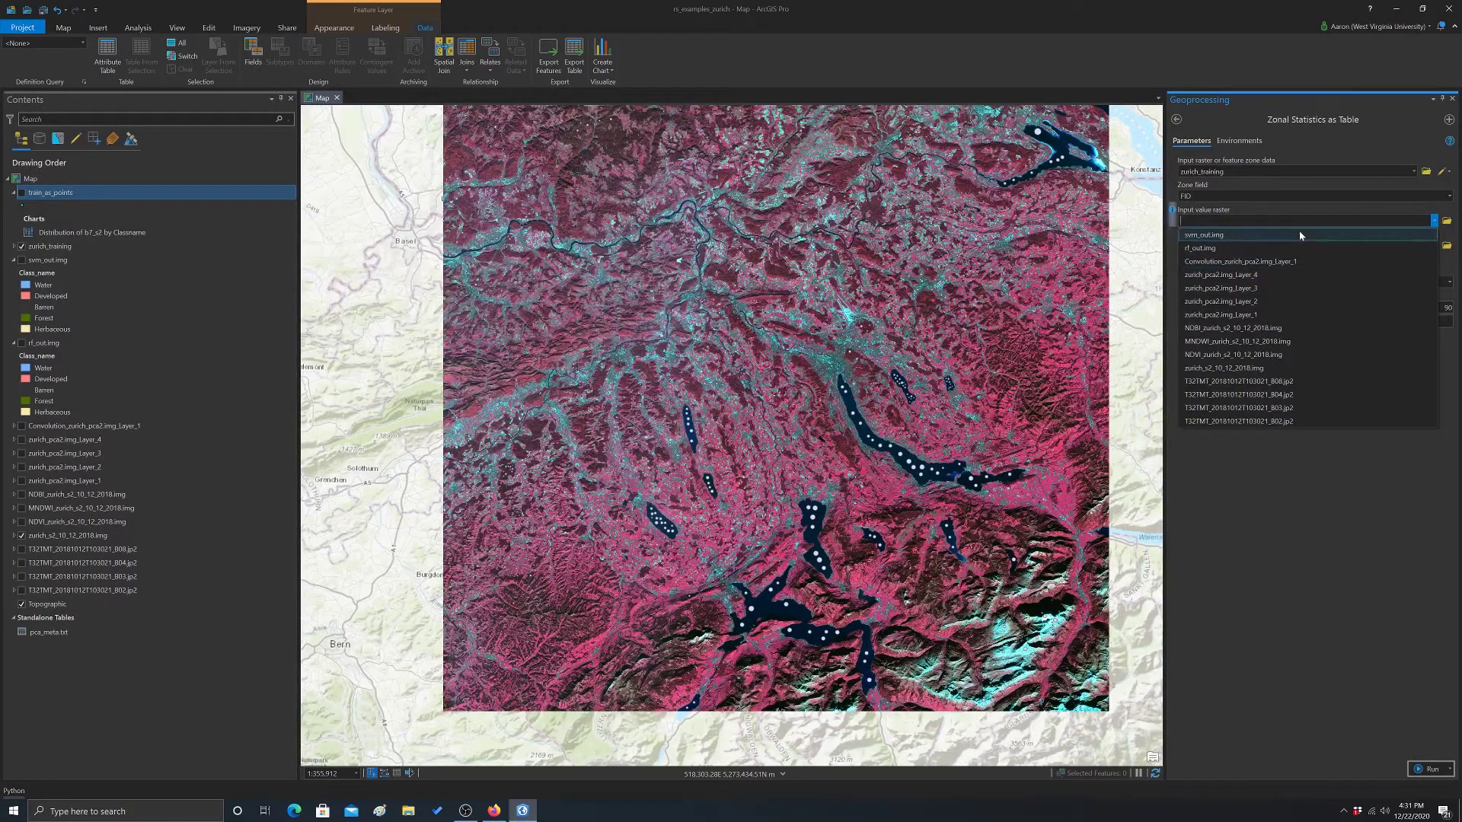
left_click(1217, 354)
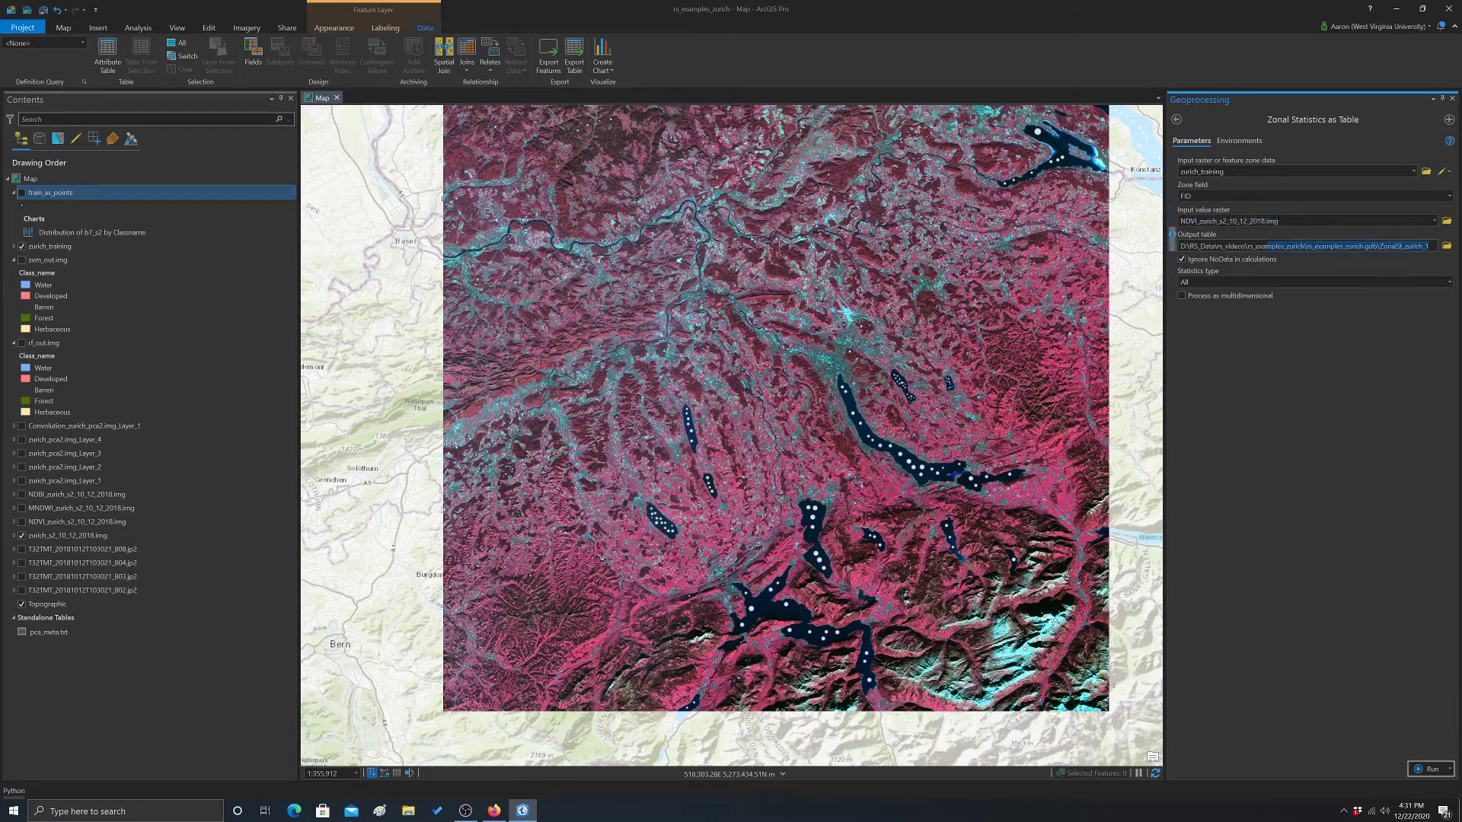
type("ndvi")
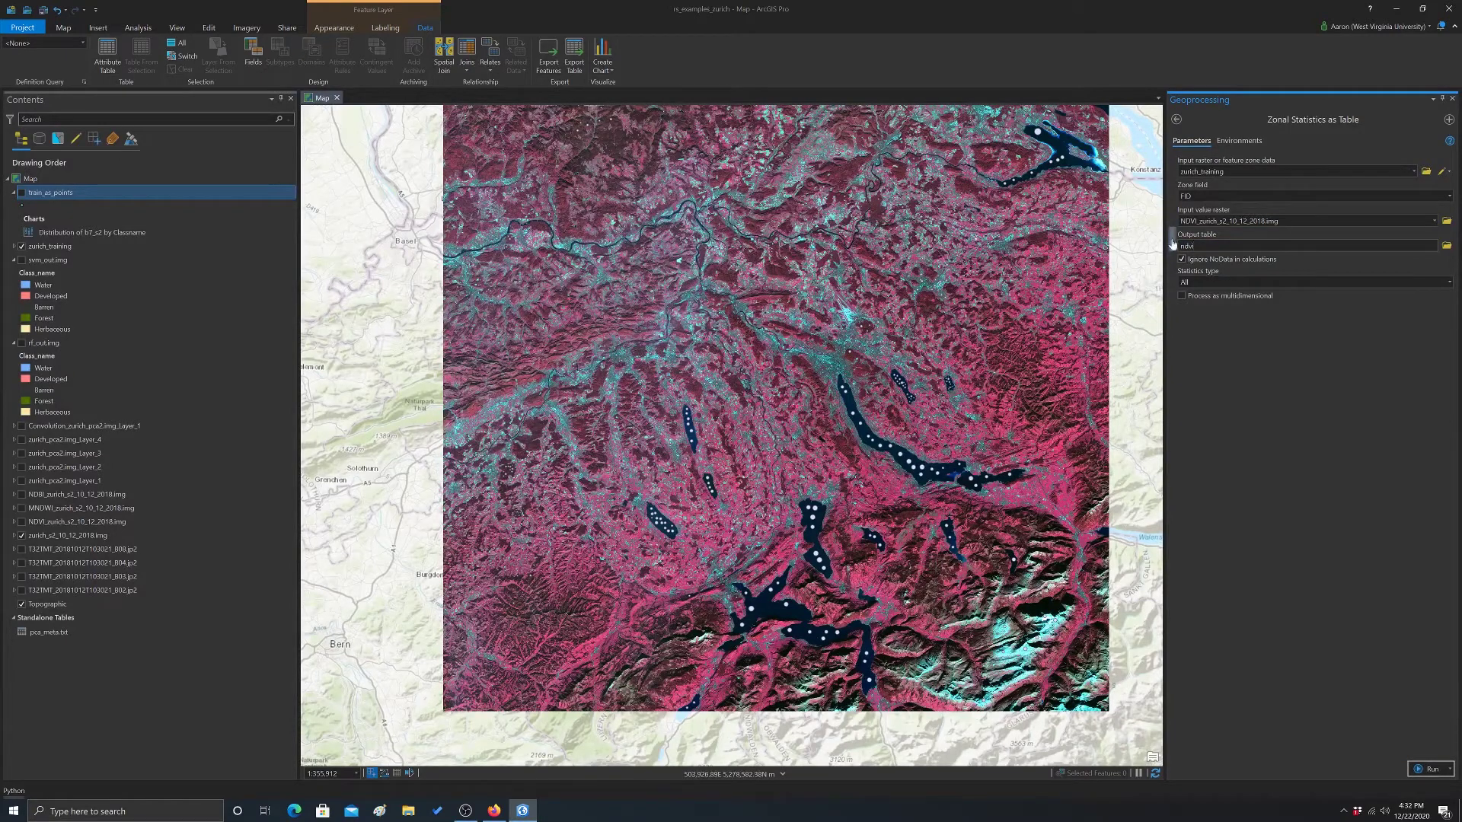
left_click(1321, 334)
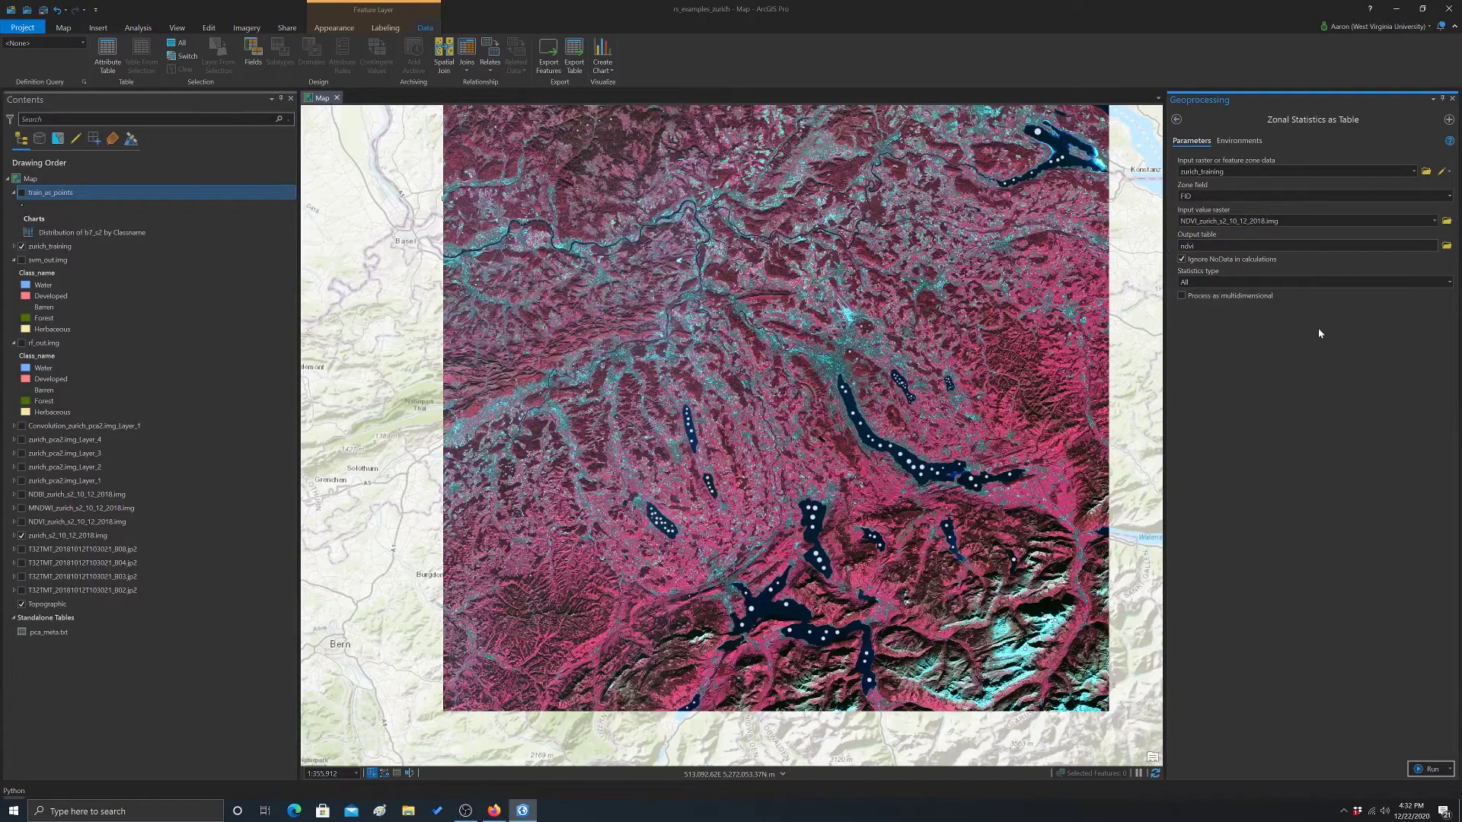
left_click(1449, 283)
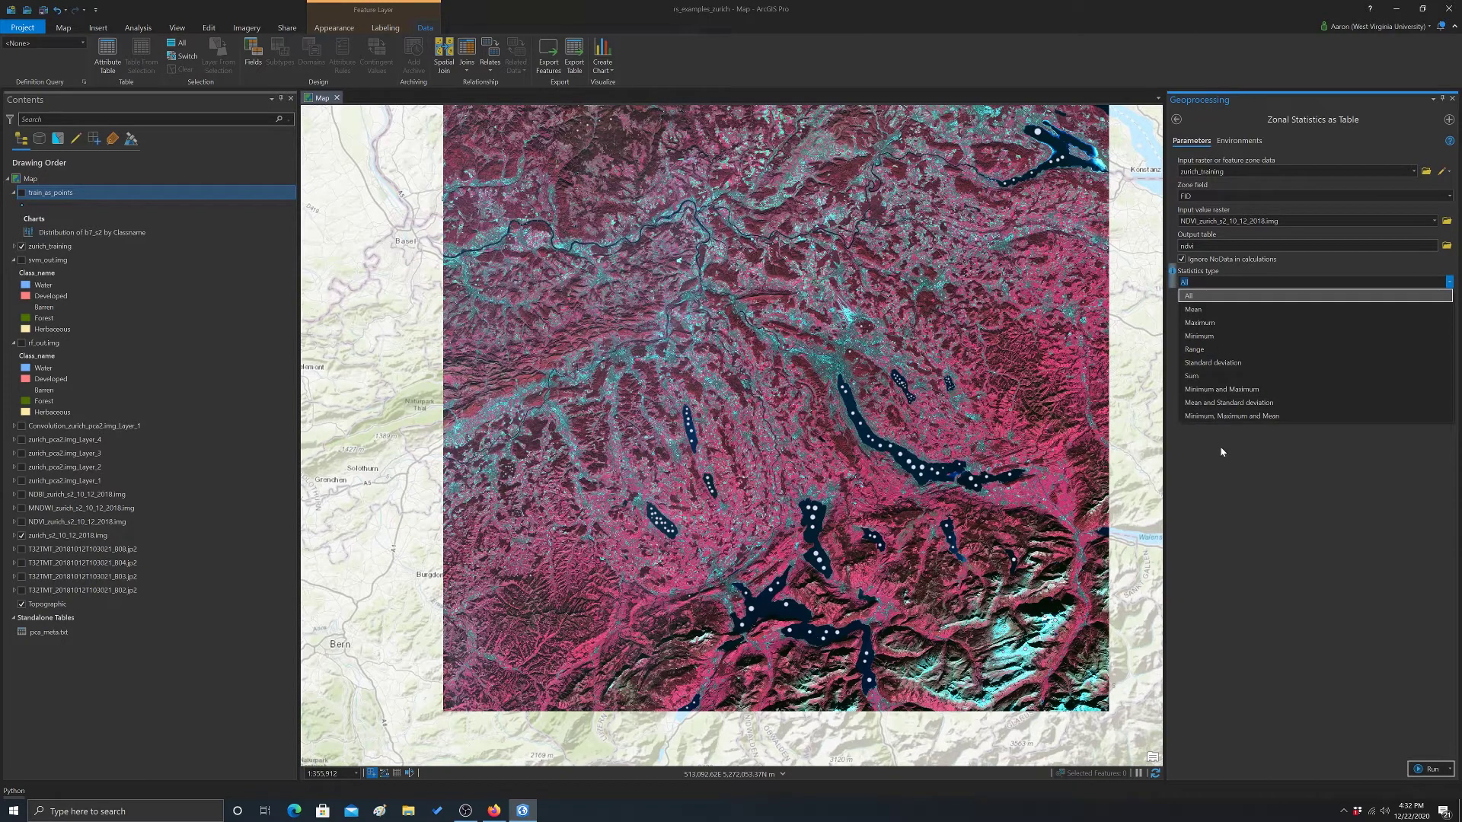
left_click(1239, 296)
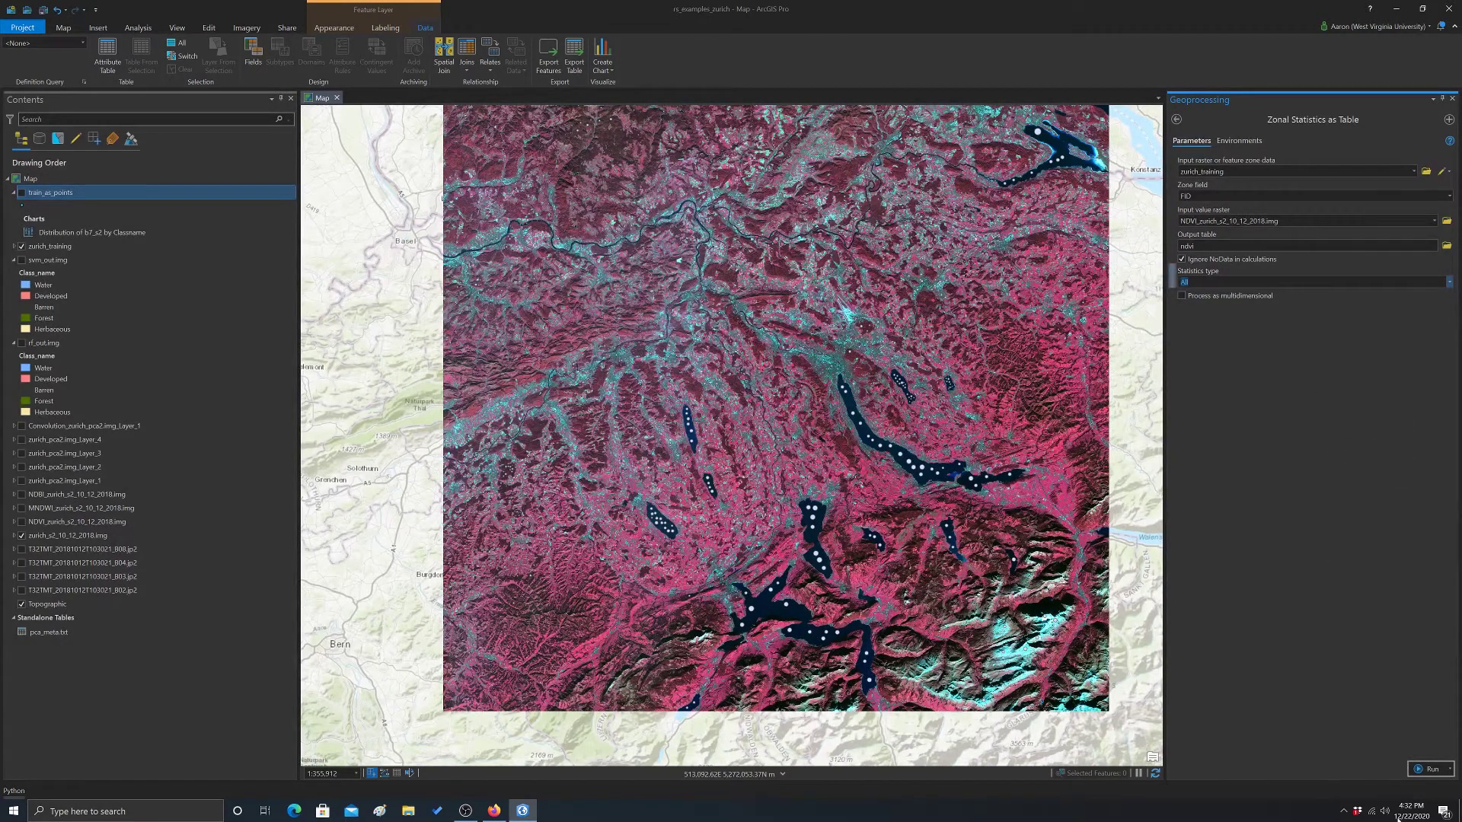
- Run the zonal statistics, producing the ndvi standalone table in Contents
left_click(1421, 770)
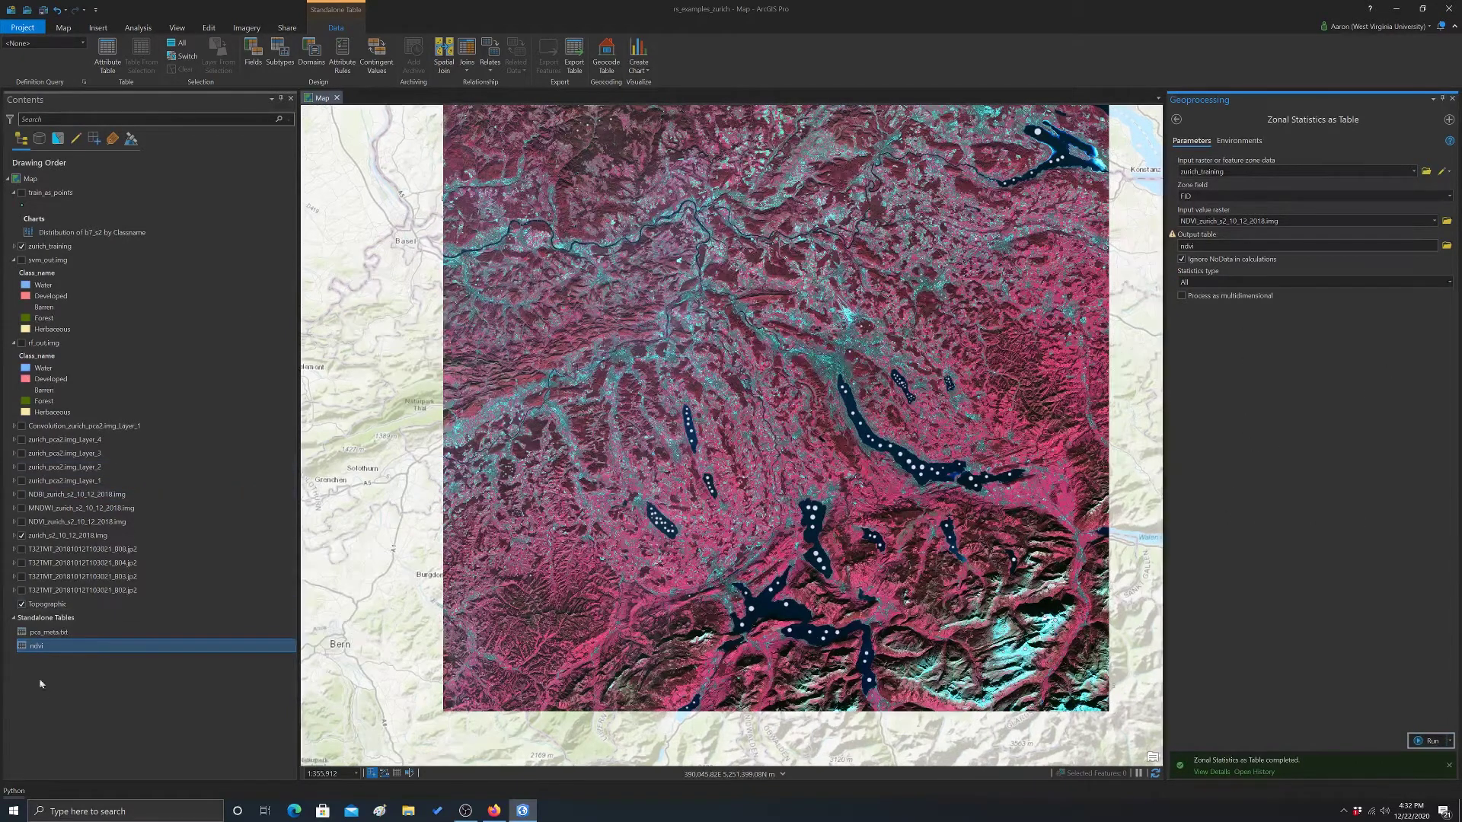
right_click(27, 646)
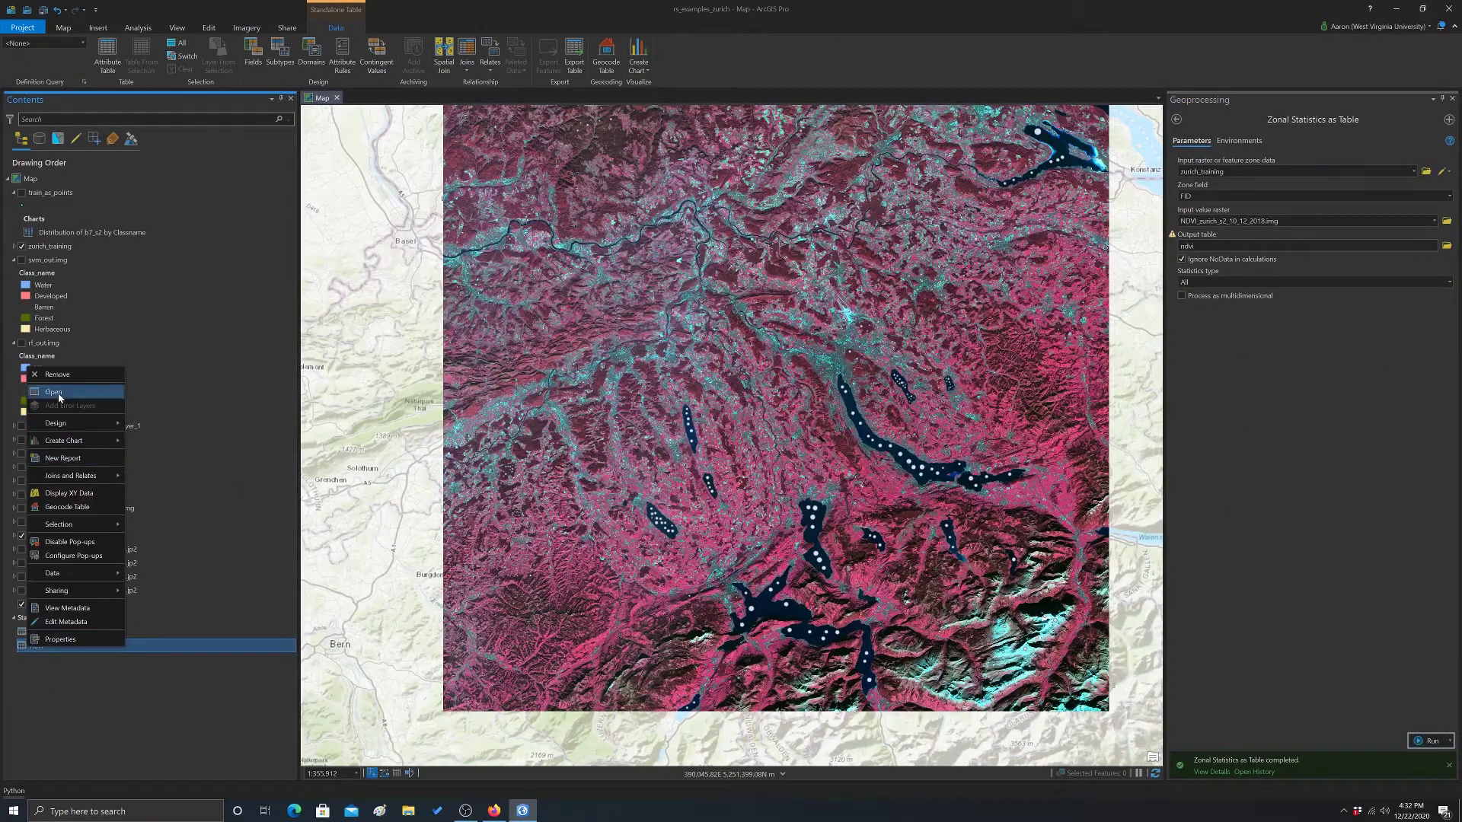
- Open the ndvi table and inspect its RANGE and SUM statistic columns
left_click(54, 392)
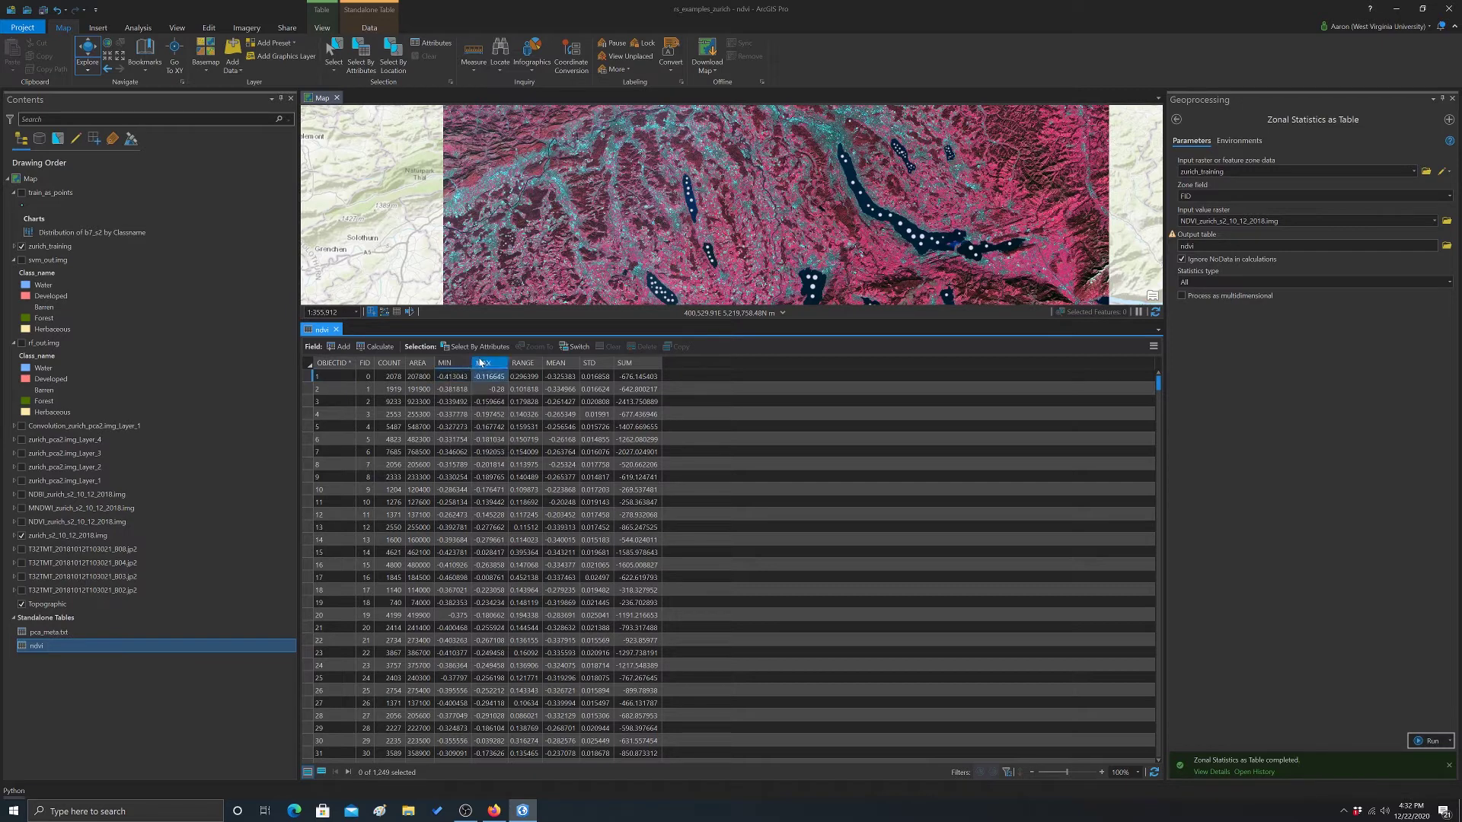
left_click(533, 363)
left_click(628, 363)
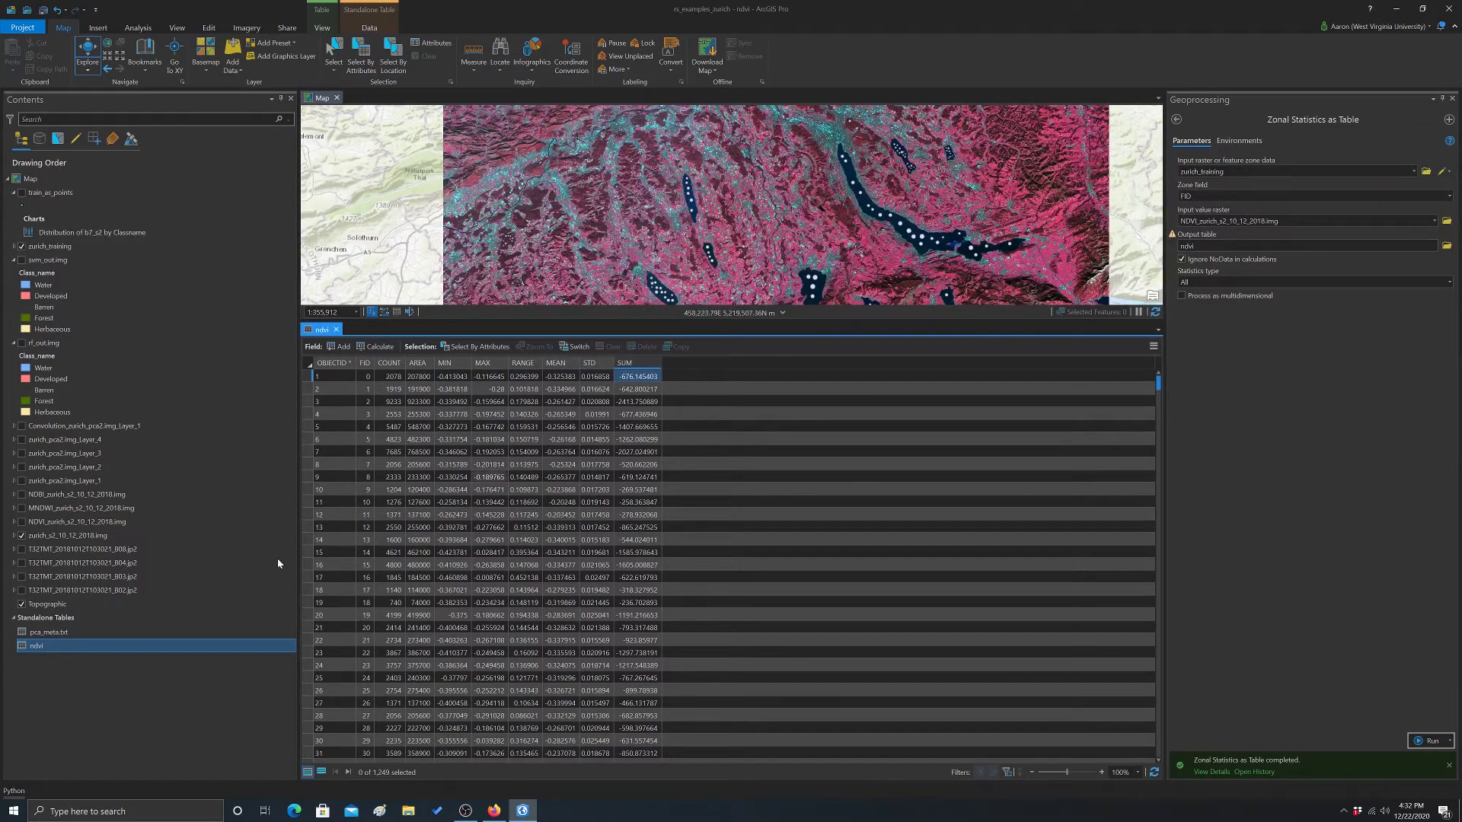
left_click(371, 29)
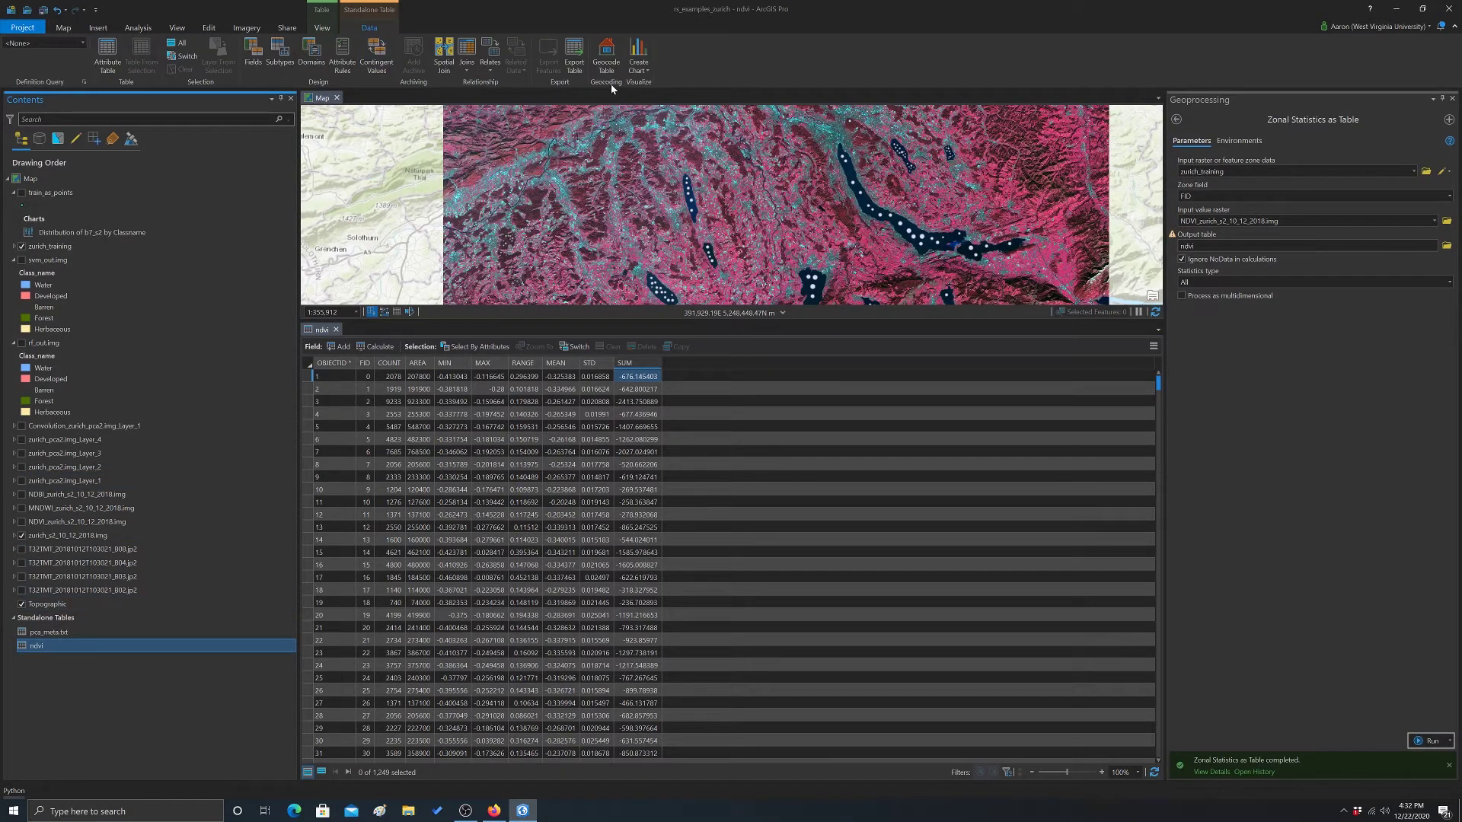
- Create a scatter plot from the ndvi table, view its settings, then close it
left_click(648, 68)
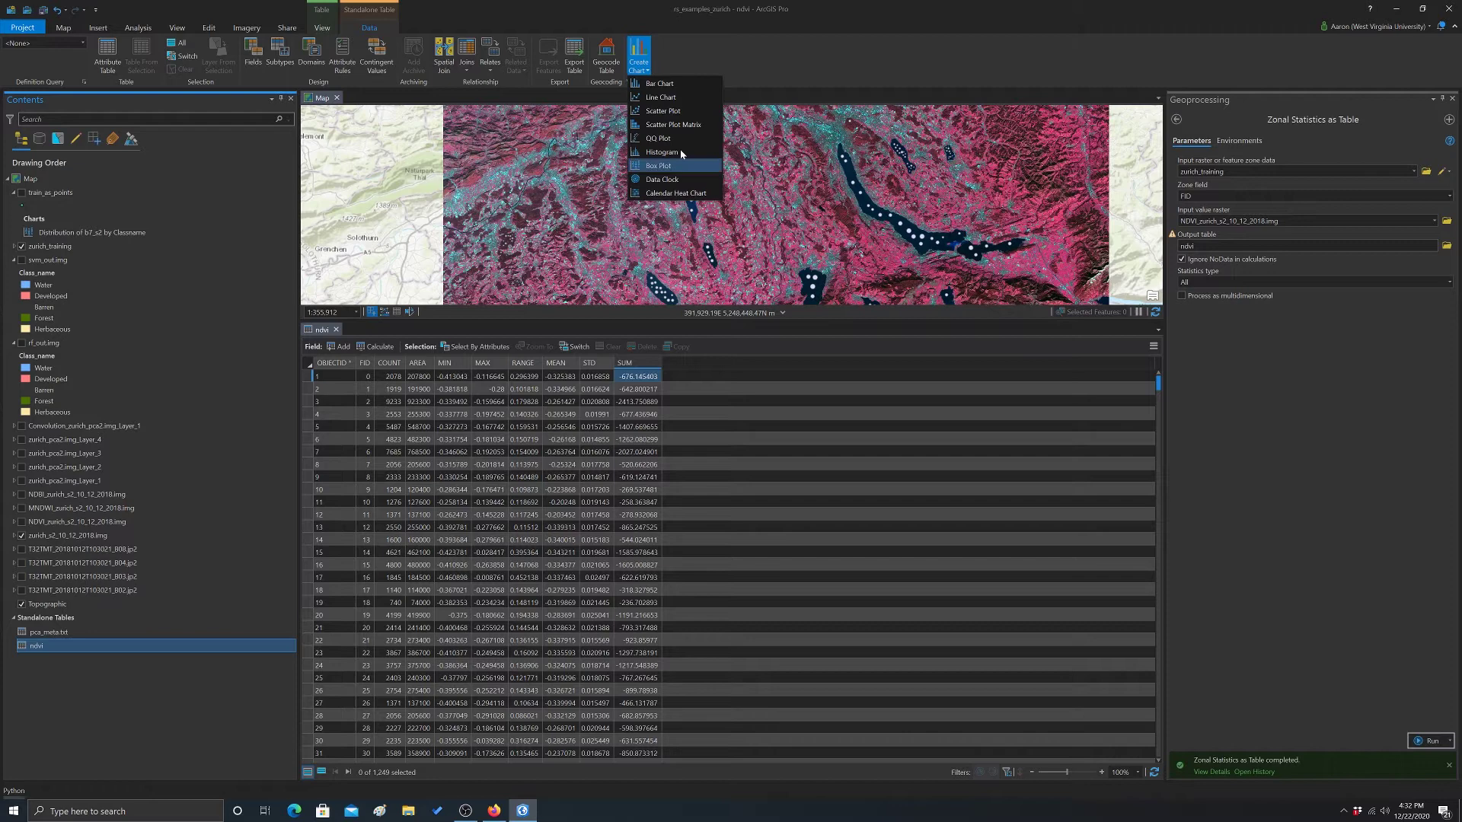
left_click(659, 112)
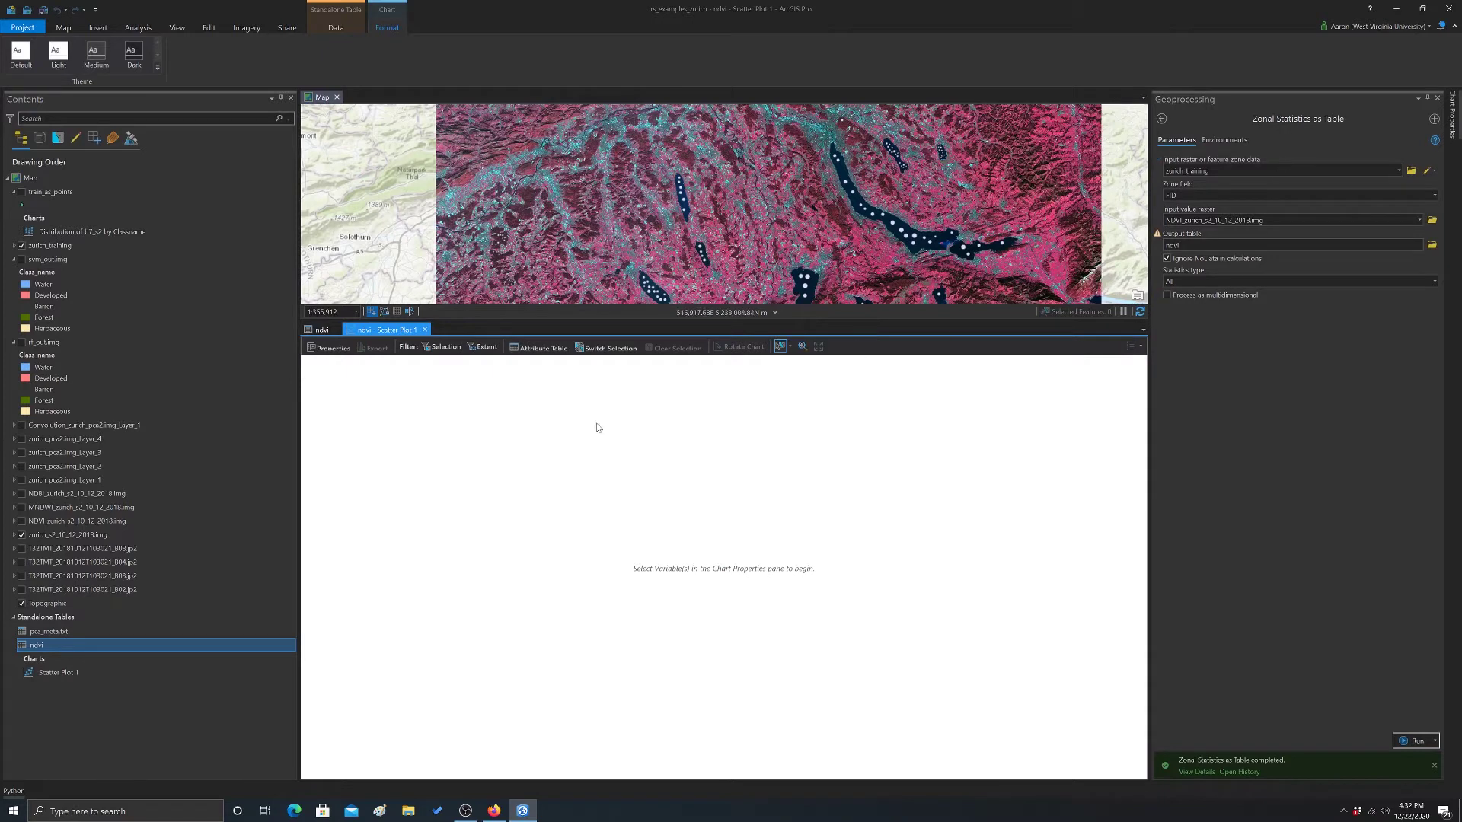
left_click(325, 350)
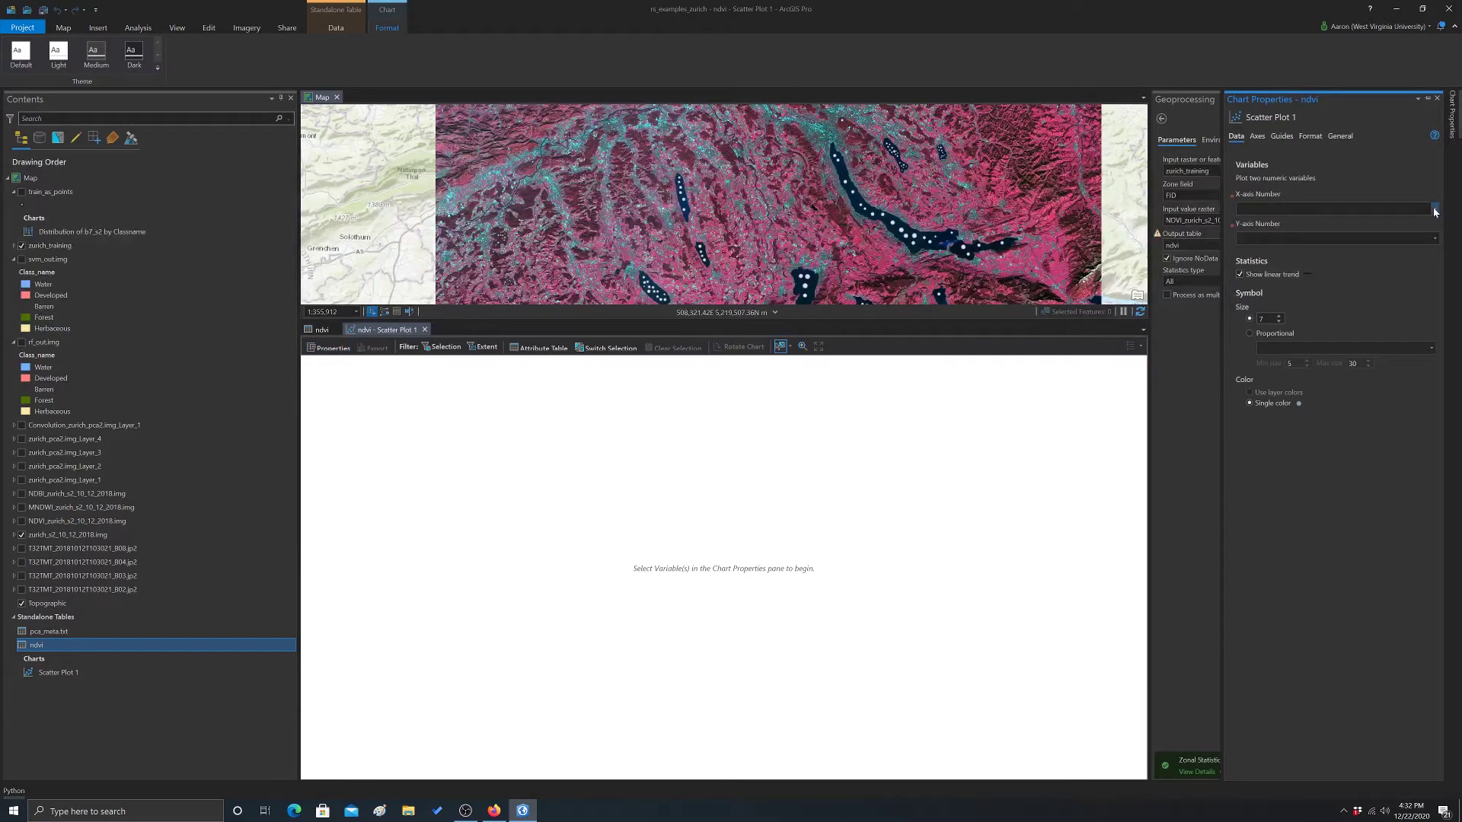
left_click(1436, 98)
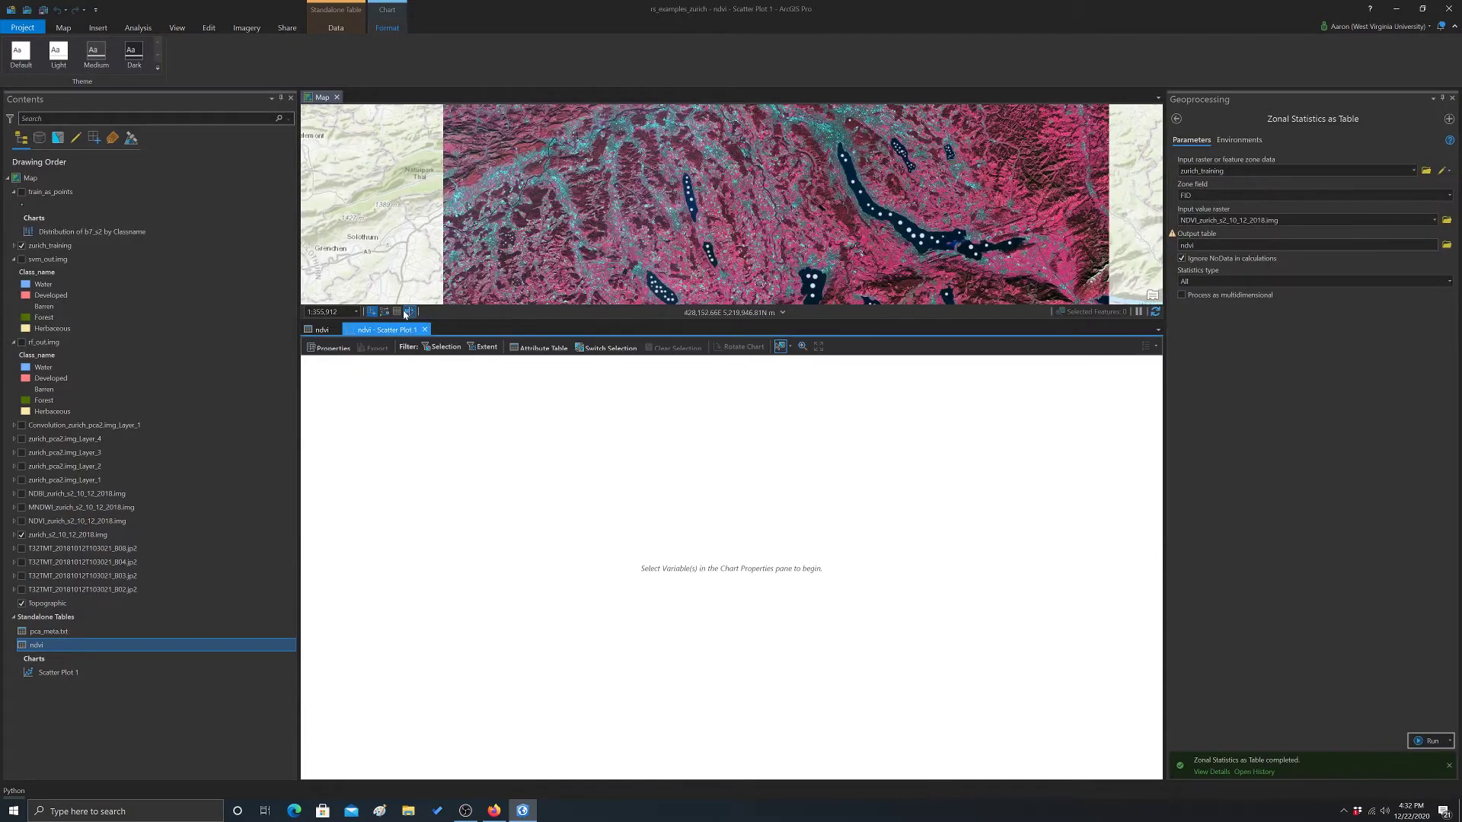
left_click(425, 330)
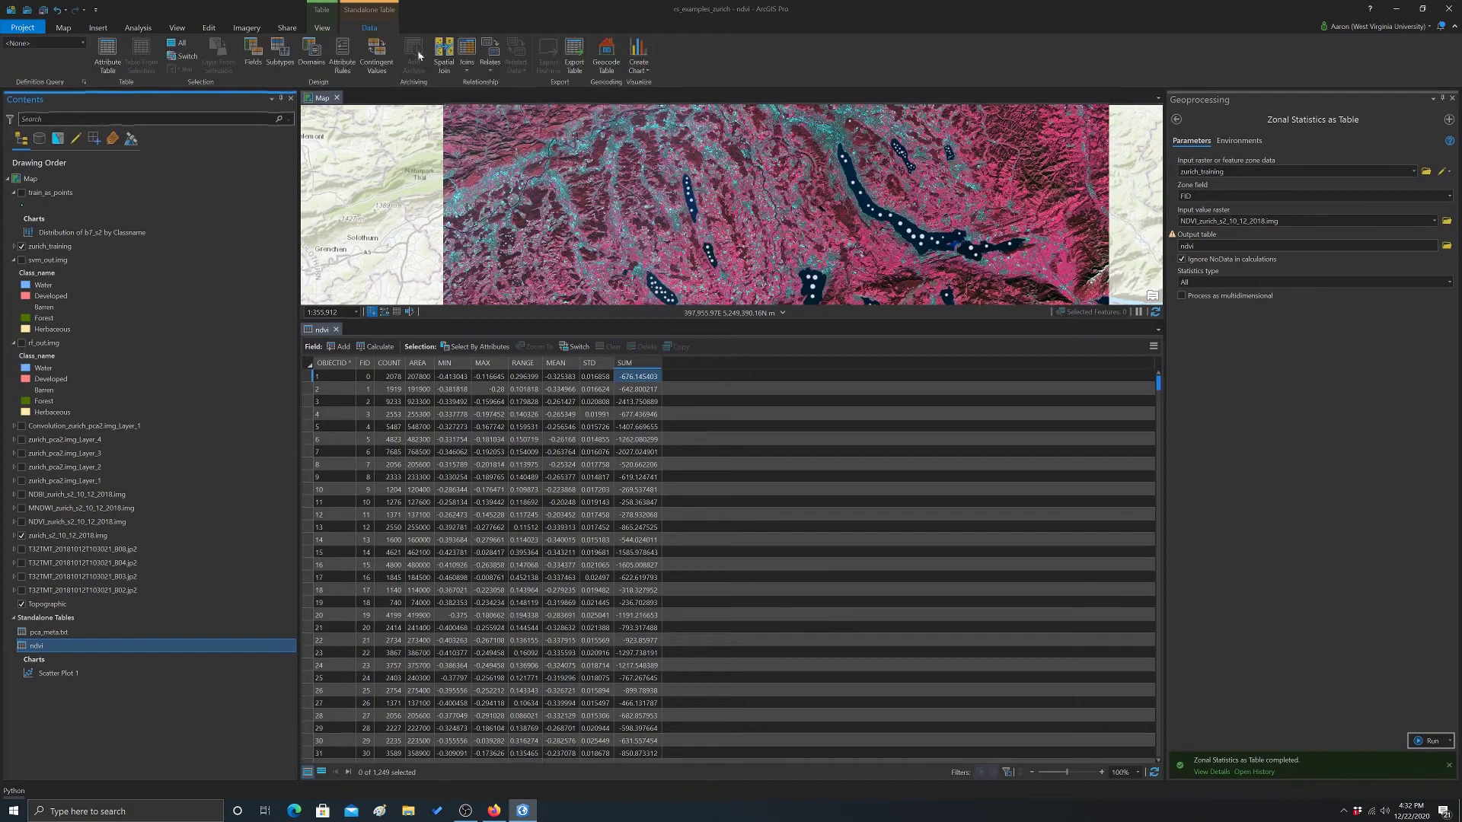
- Add Box Plot 2 for ndvi, trying the MEAN field and grouping options, then close its view
left_click(639, 67)
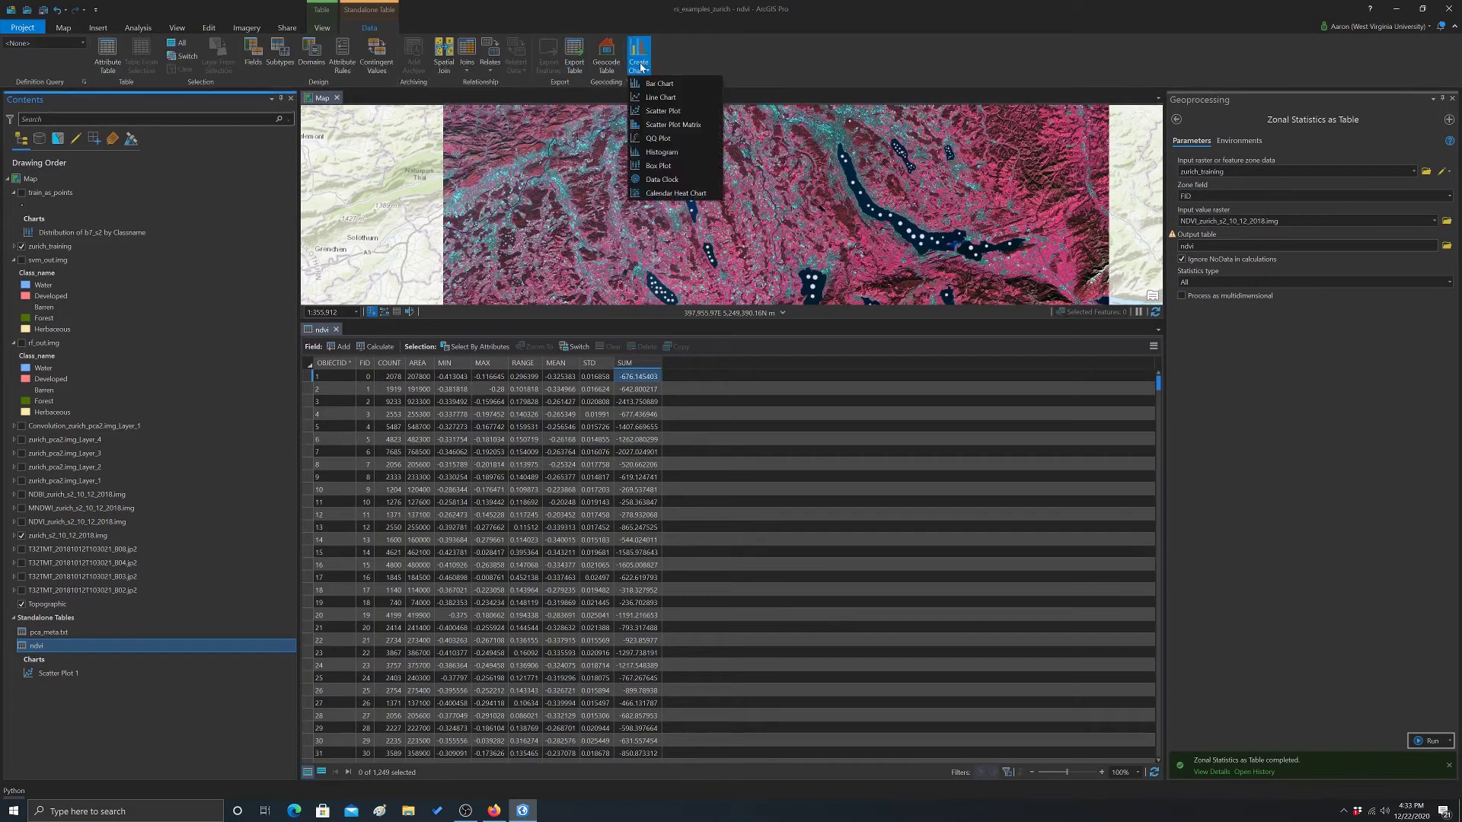
left_click(662, 166)
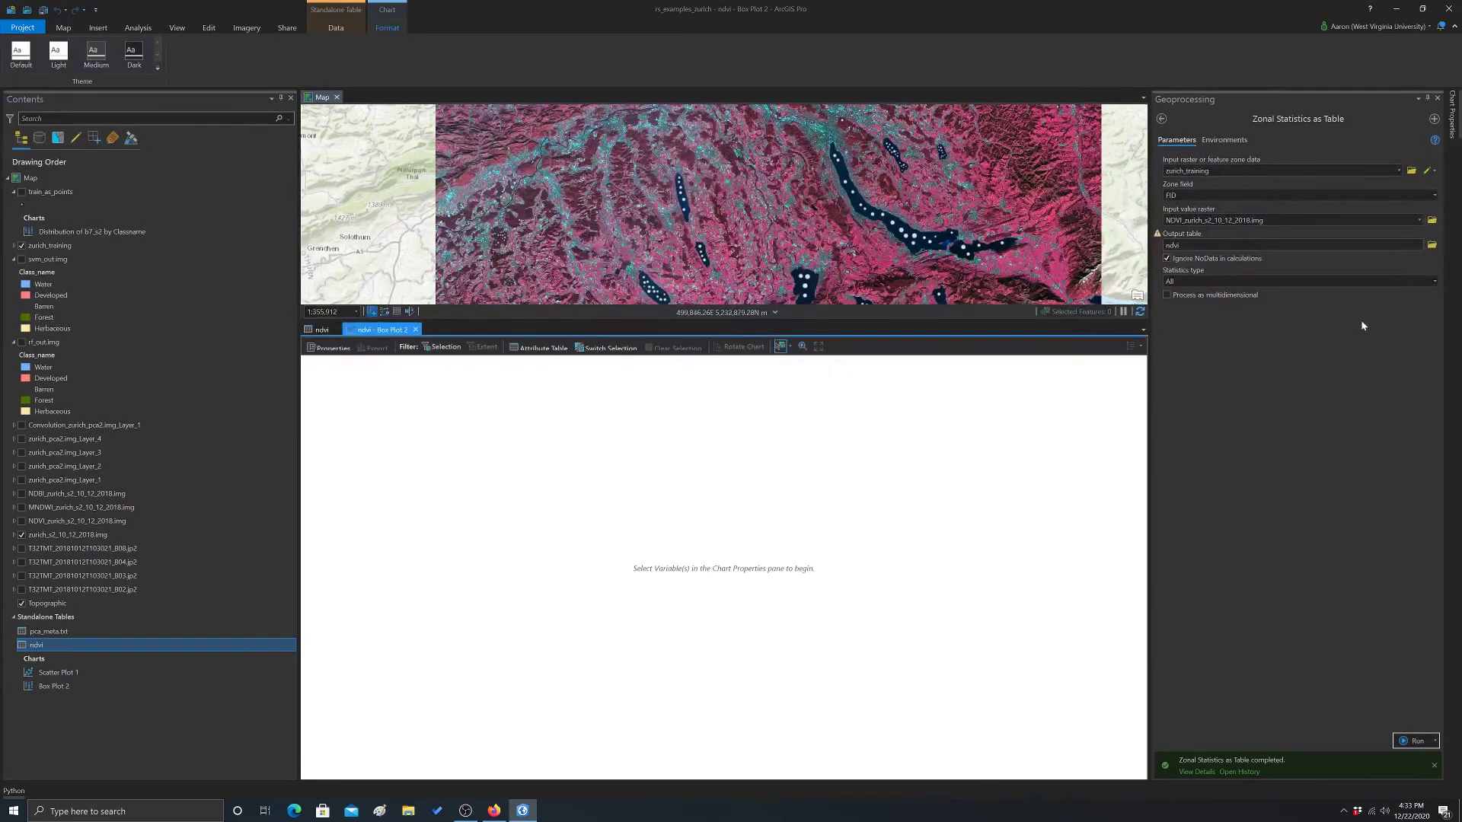
left_click(333, 348)
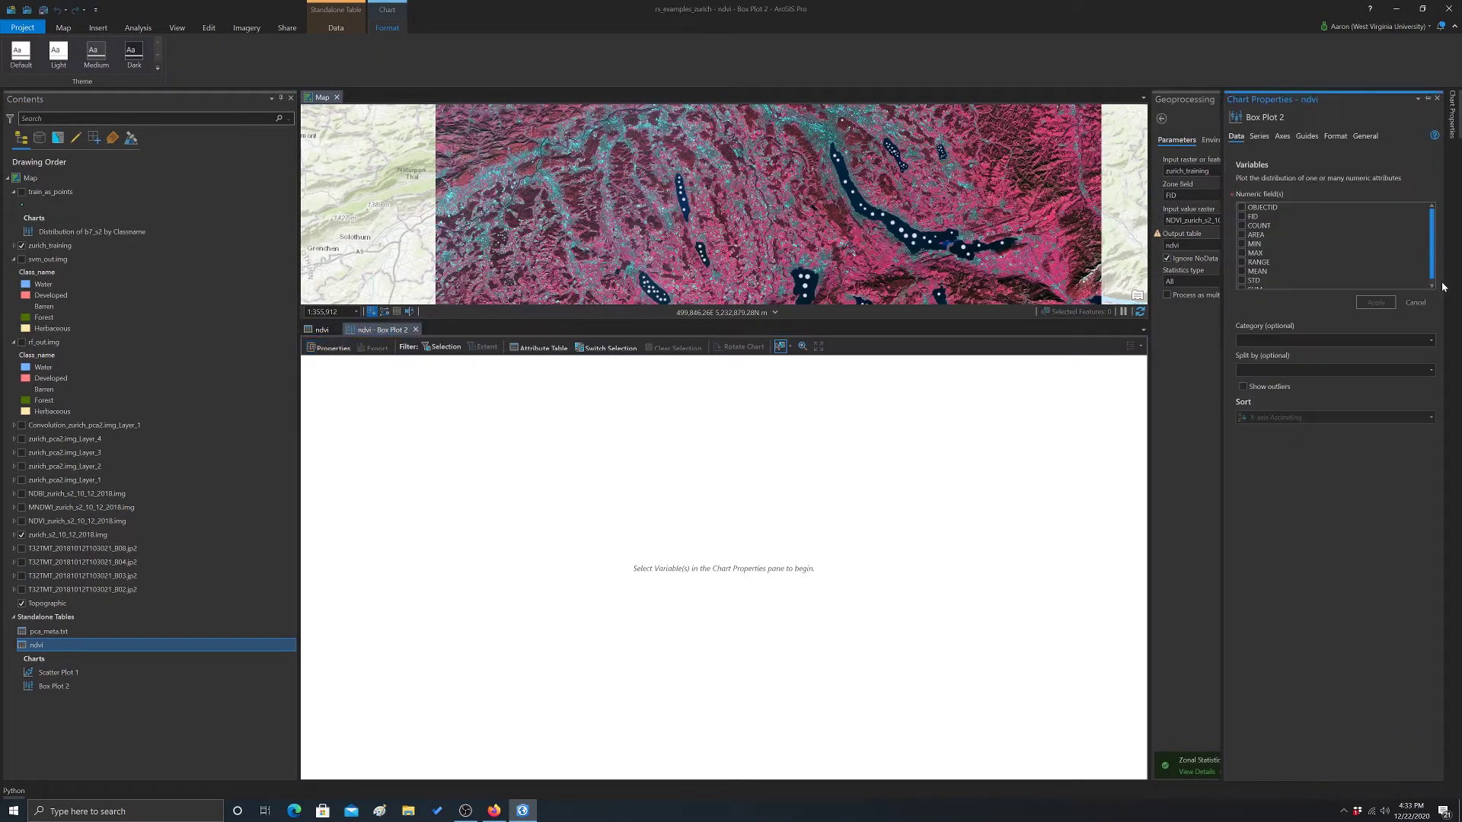
scroll(1290, 233, "down", 1)
left_click(1242, 266)
left_click(1430, 341)
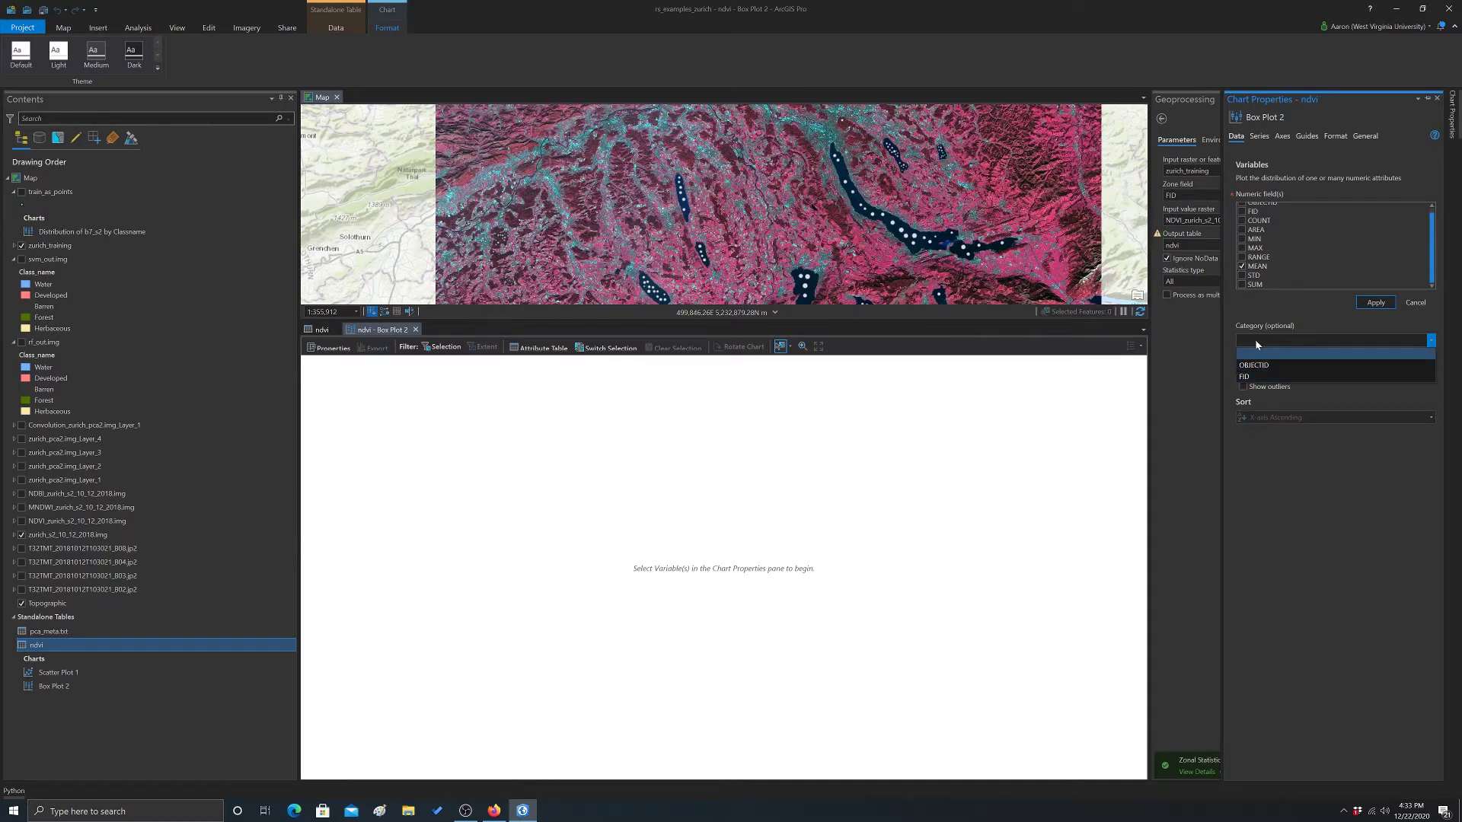
left_click(1343, 482)
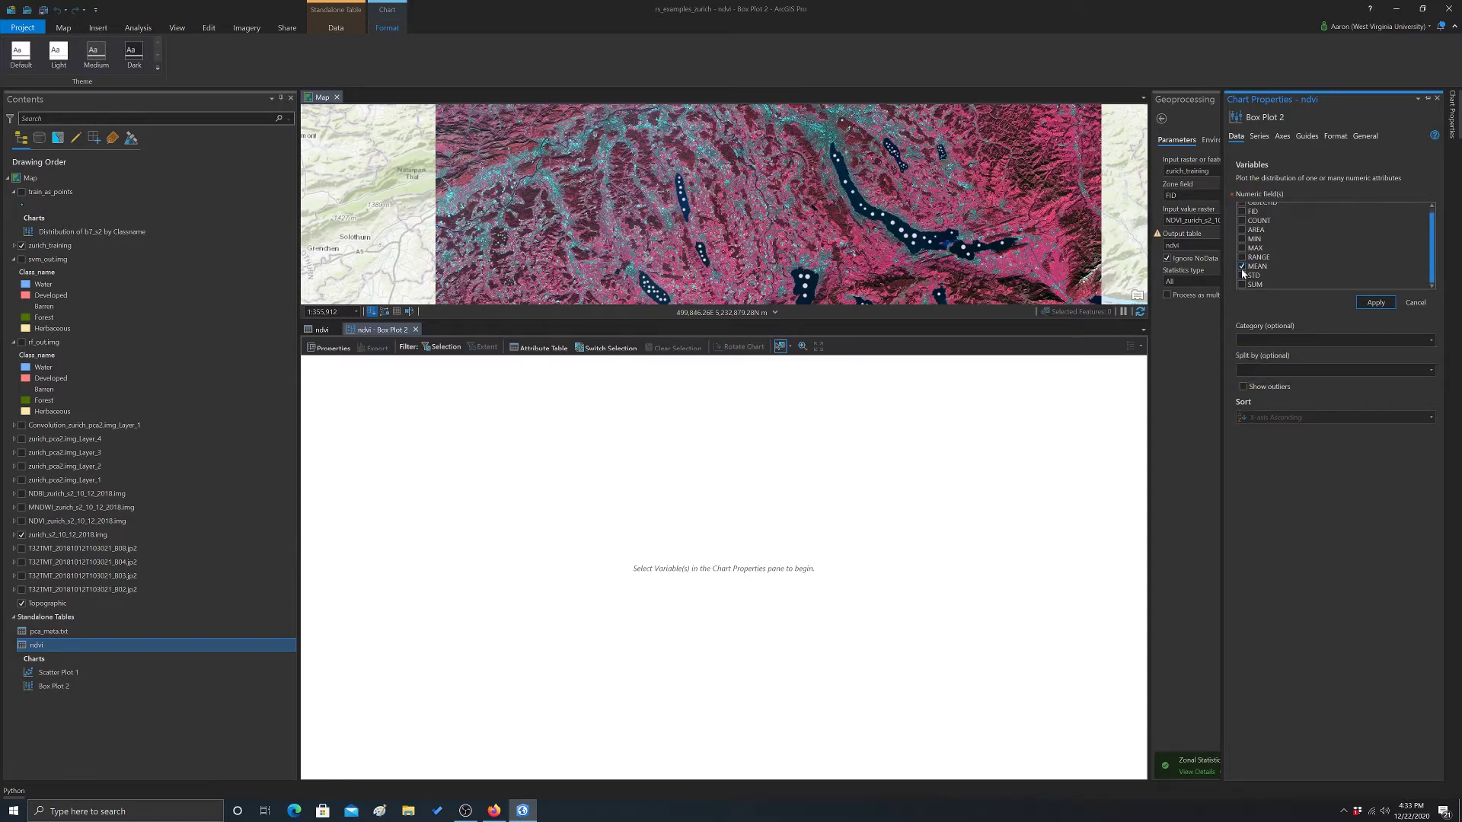
left_click(1242, 267)
left_click(415, 330)
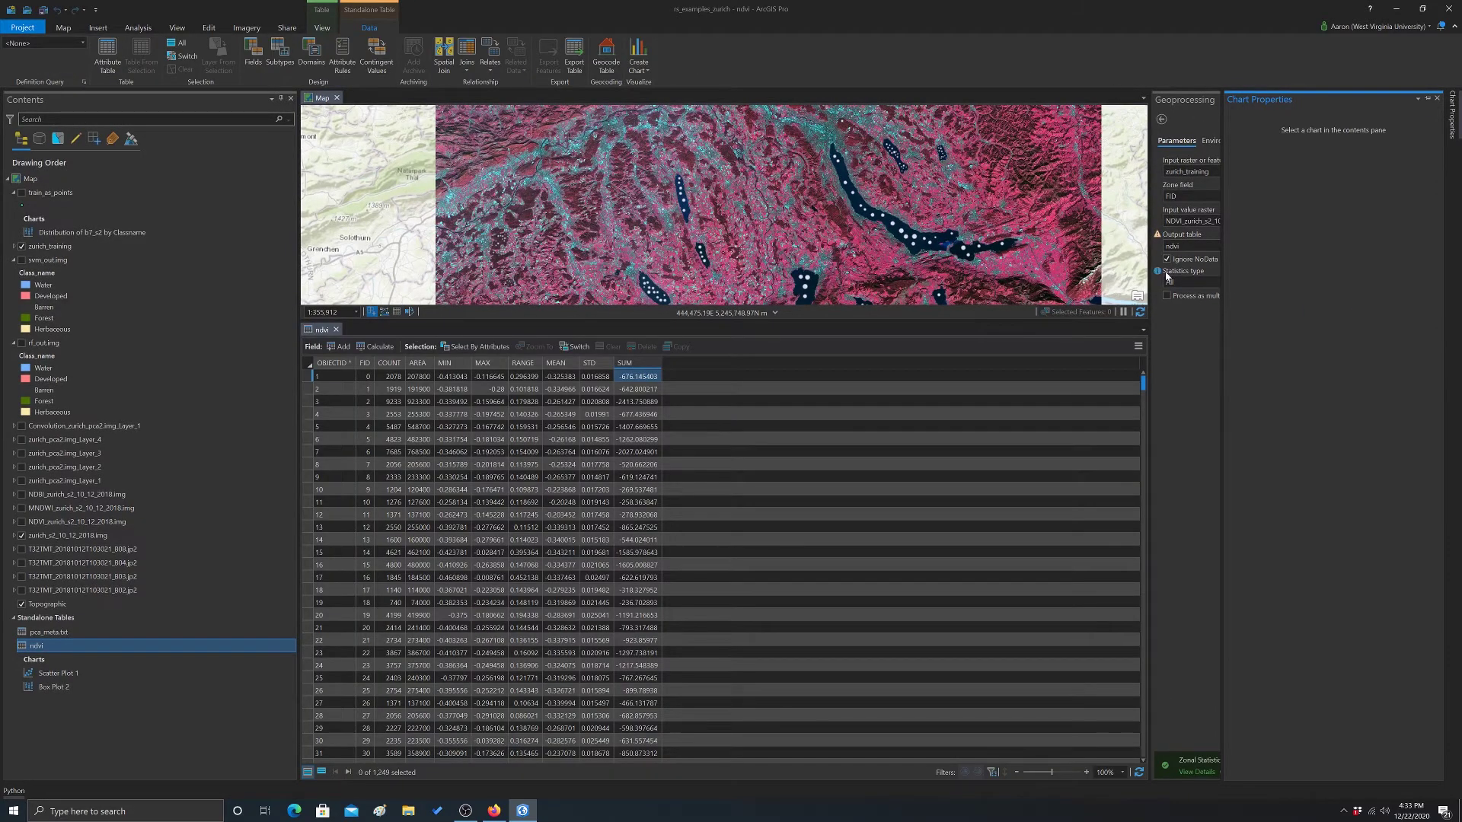
- Close Chart Properties and return Geoprocessing to the toolbox list with an empty search
left_click(1437, 98)
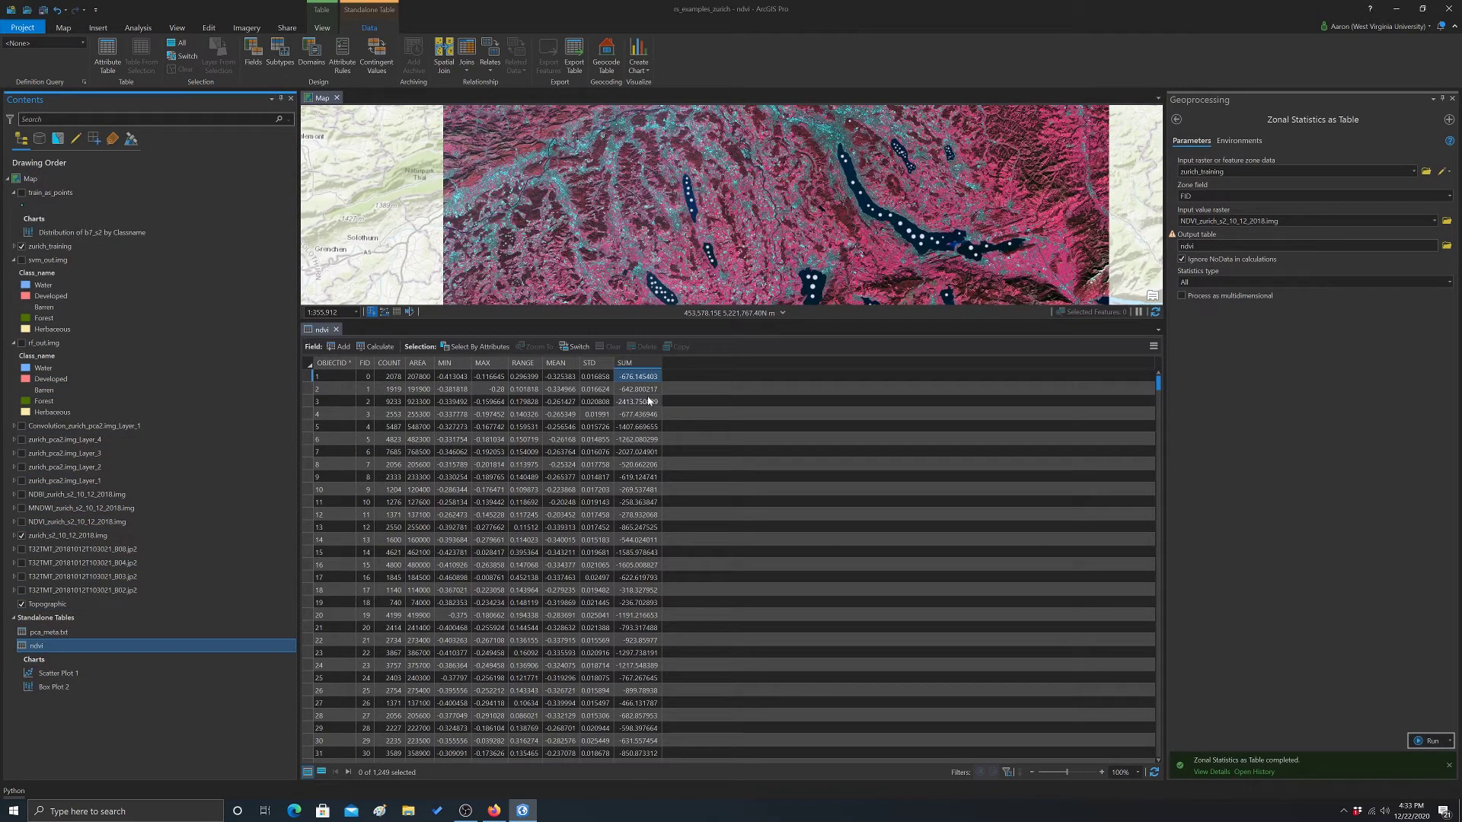
left_click(1176, 122)
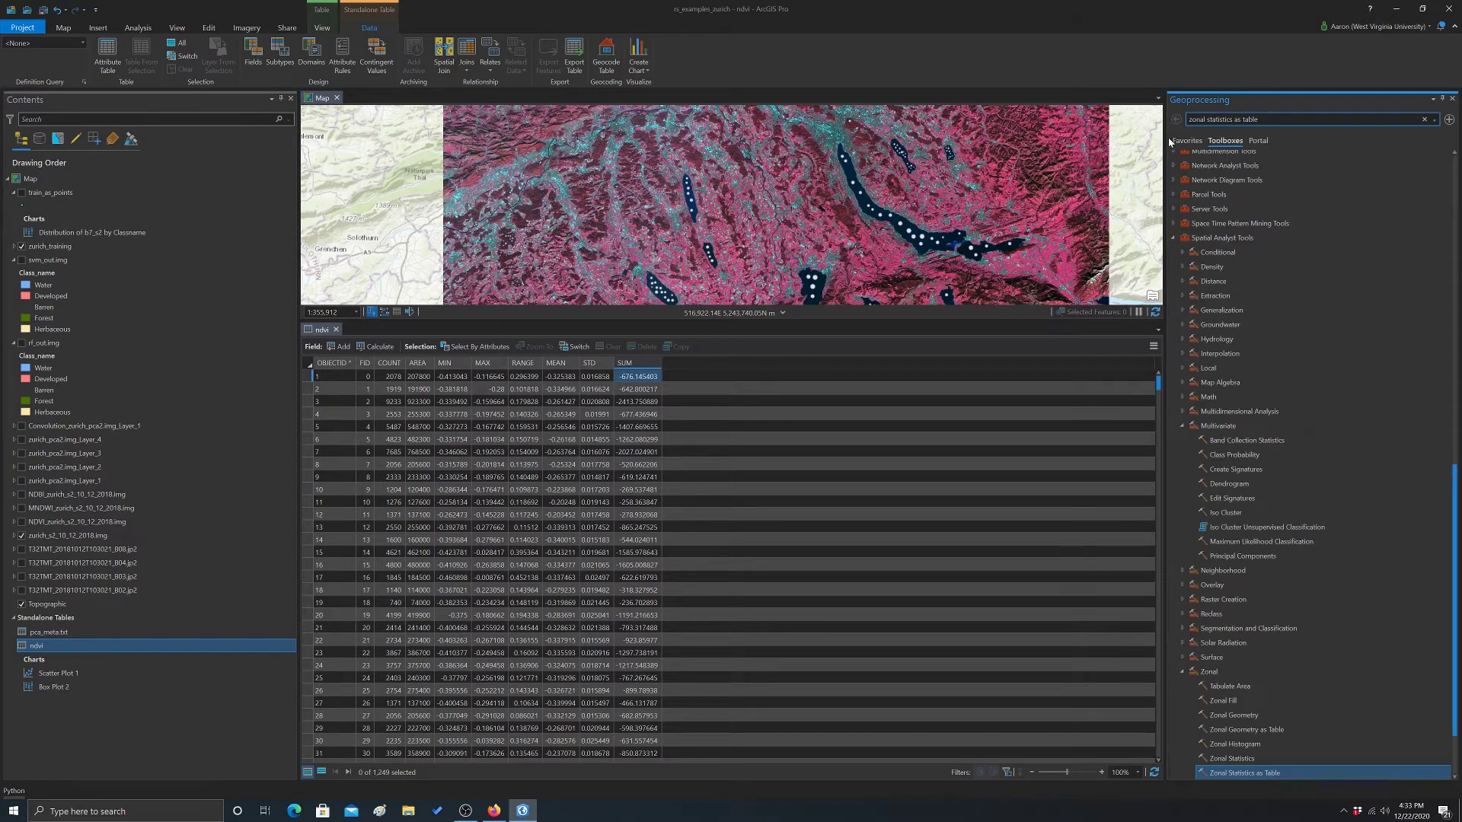
key("ctrl+a")
key("BackSpace")
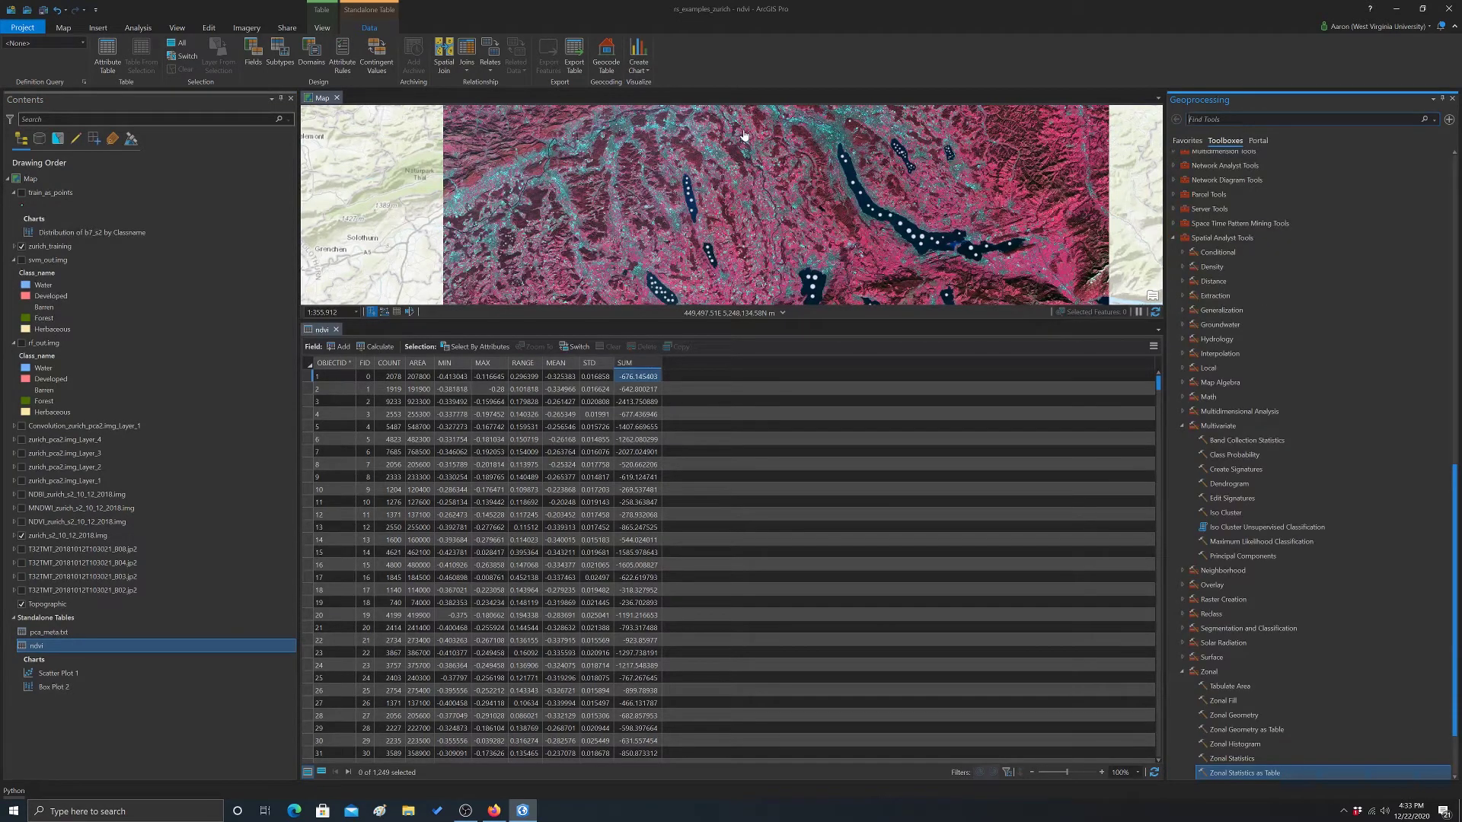
type("s")
key("BackSpace")
right_click(43, 652)
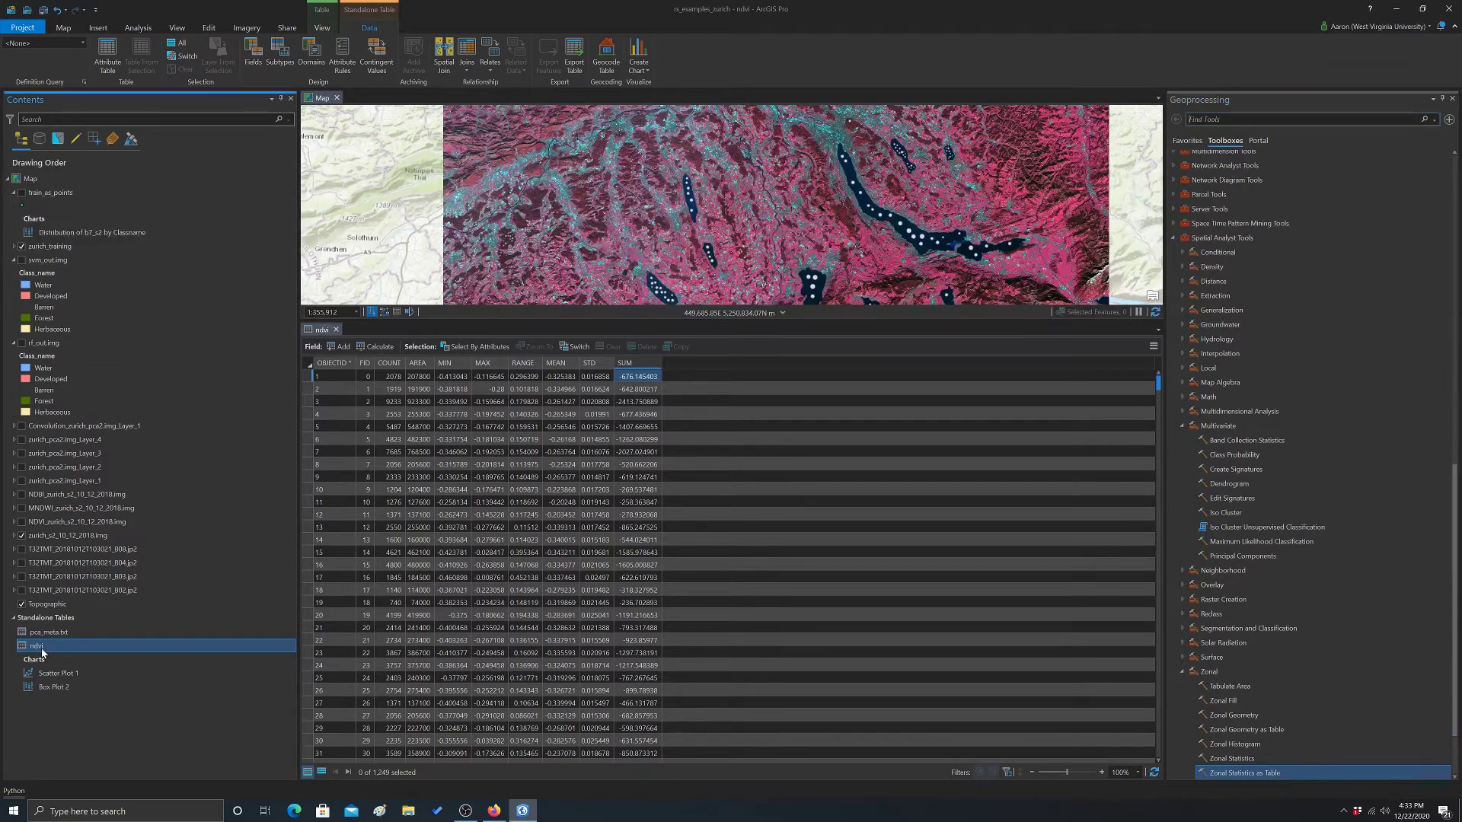
left_click(166, 275)
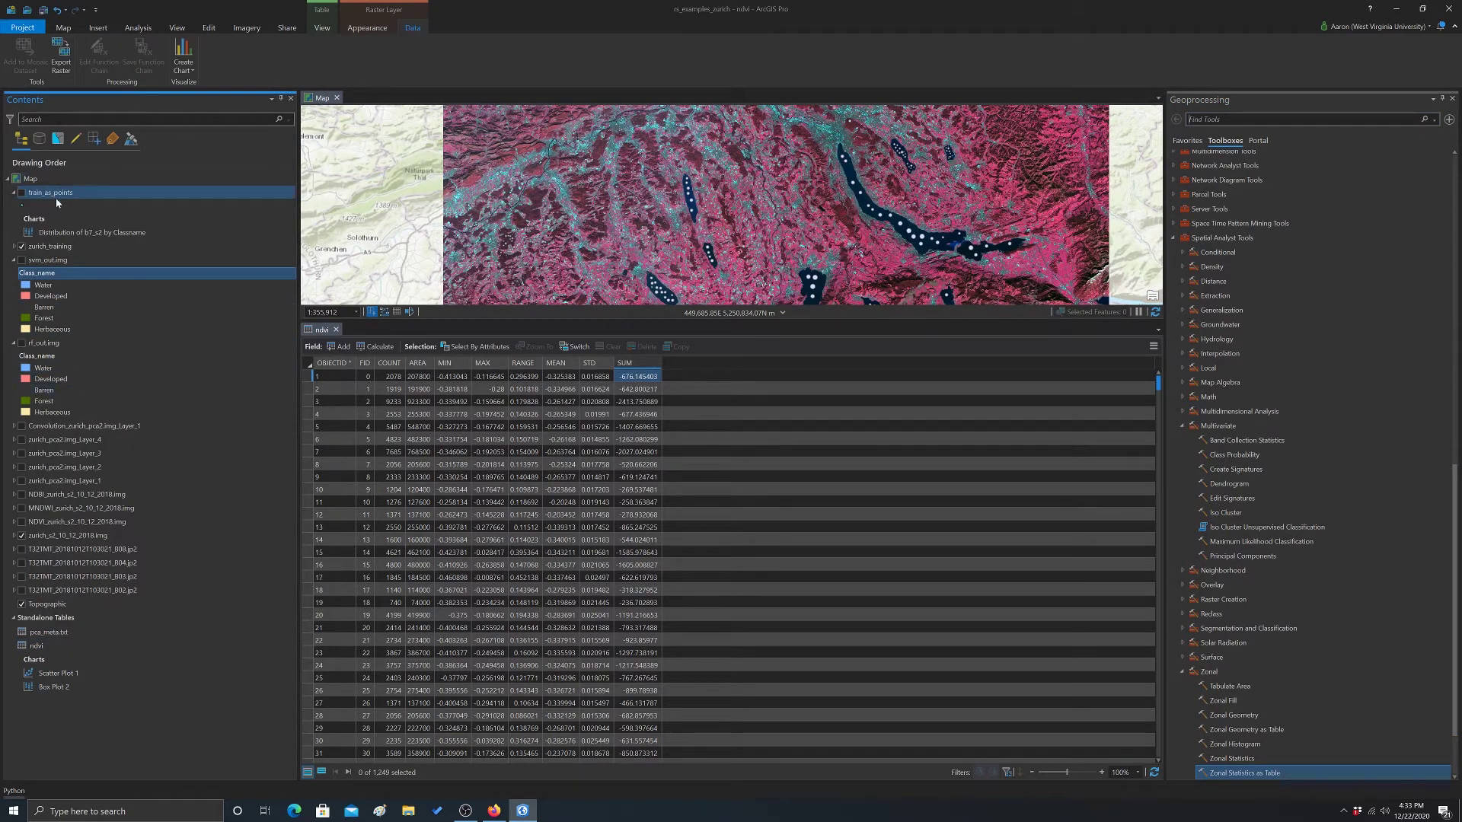
- Join the ndvi table to zurich_training on FID to FID, keeping all target features
right_click(48, 247)
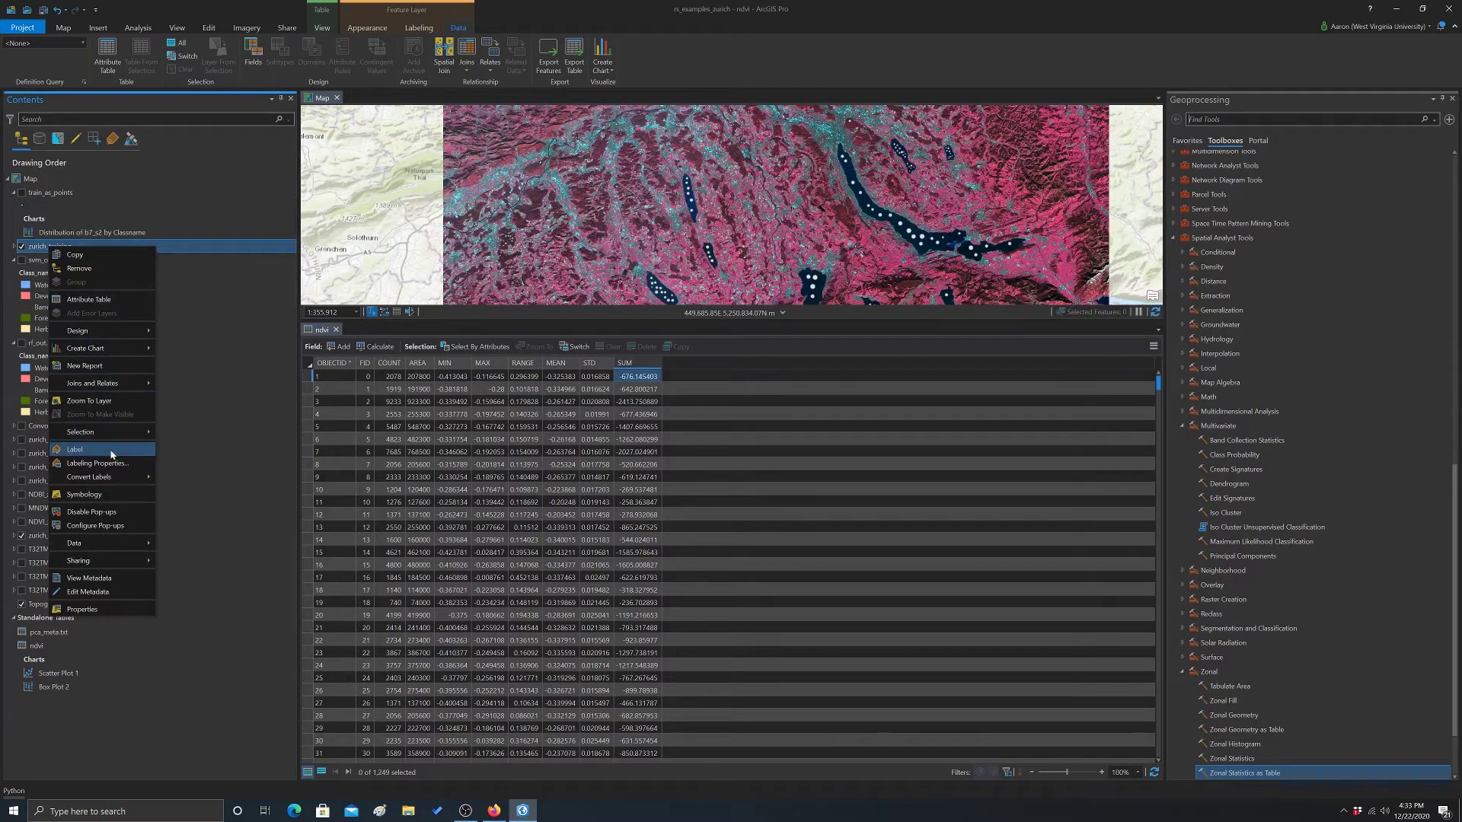
mouse_move(118, 439)
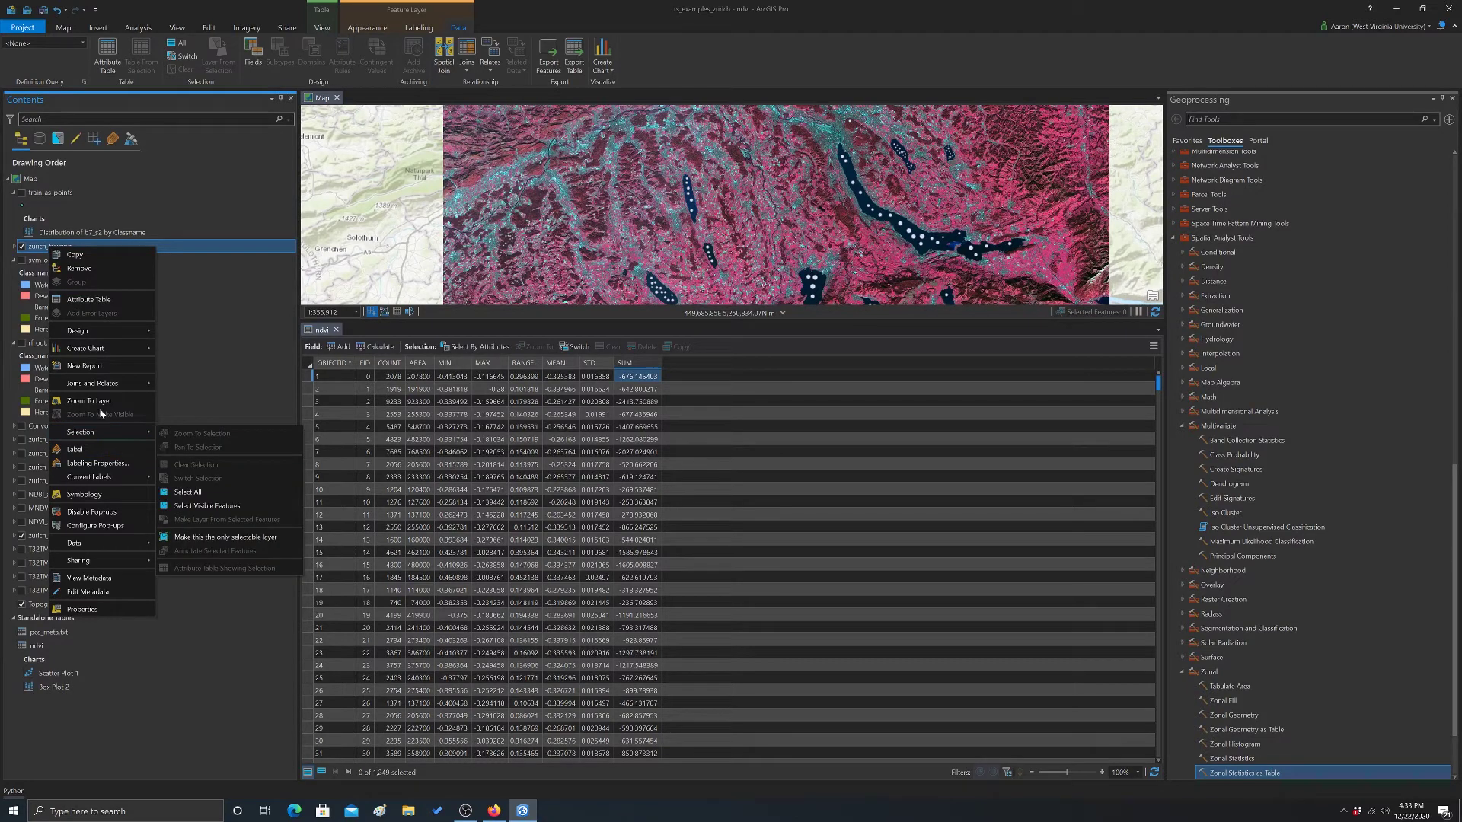
mouse_move(99, 385)
left_click(185, 387)
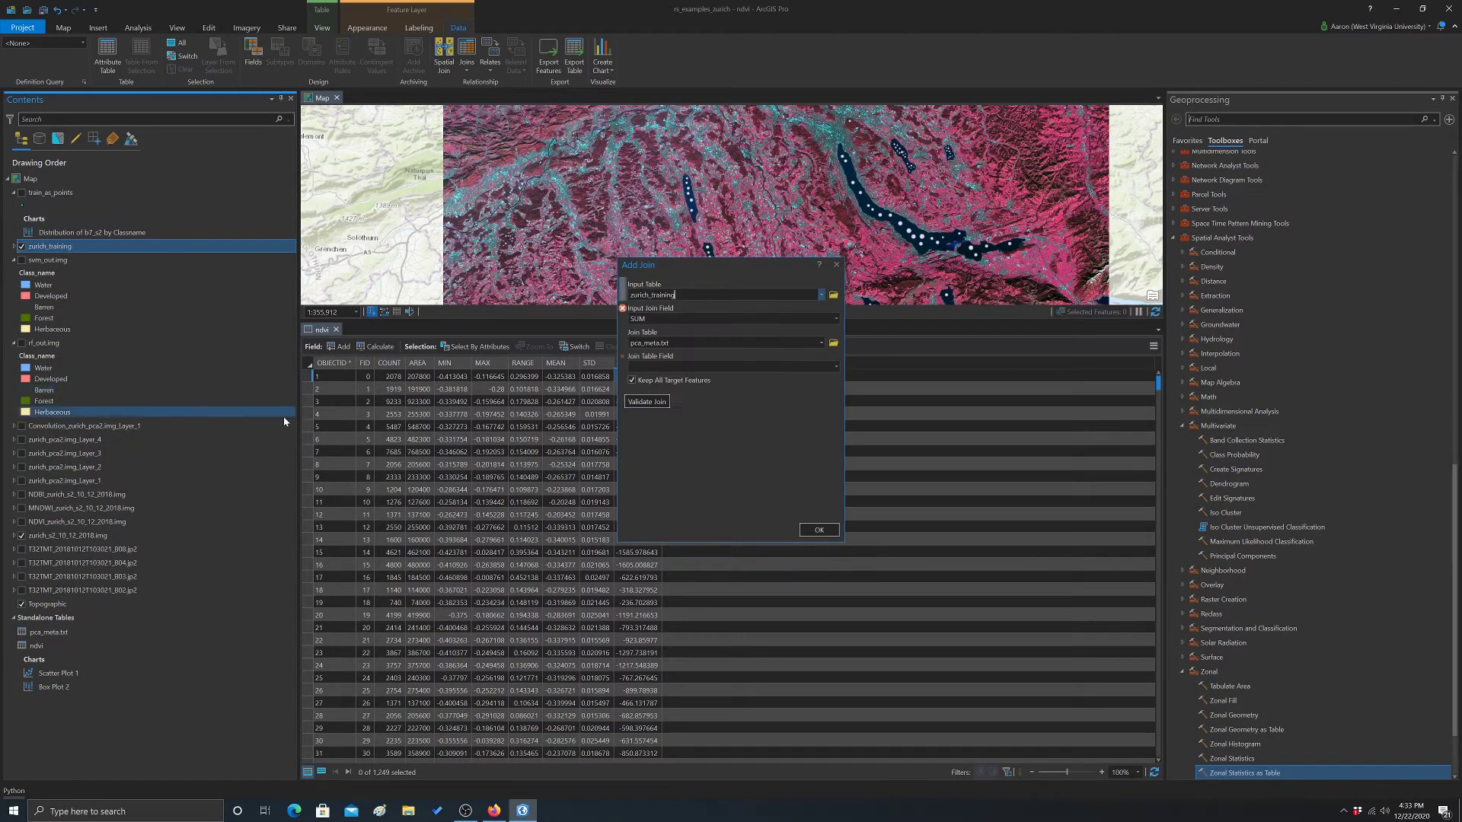
left_click(836, 320)
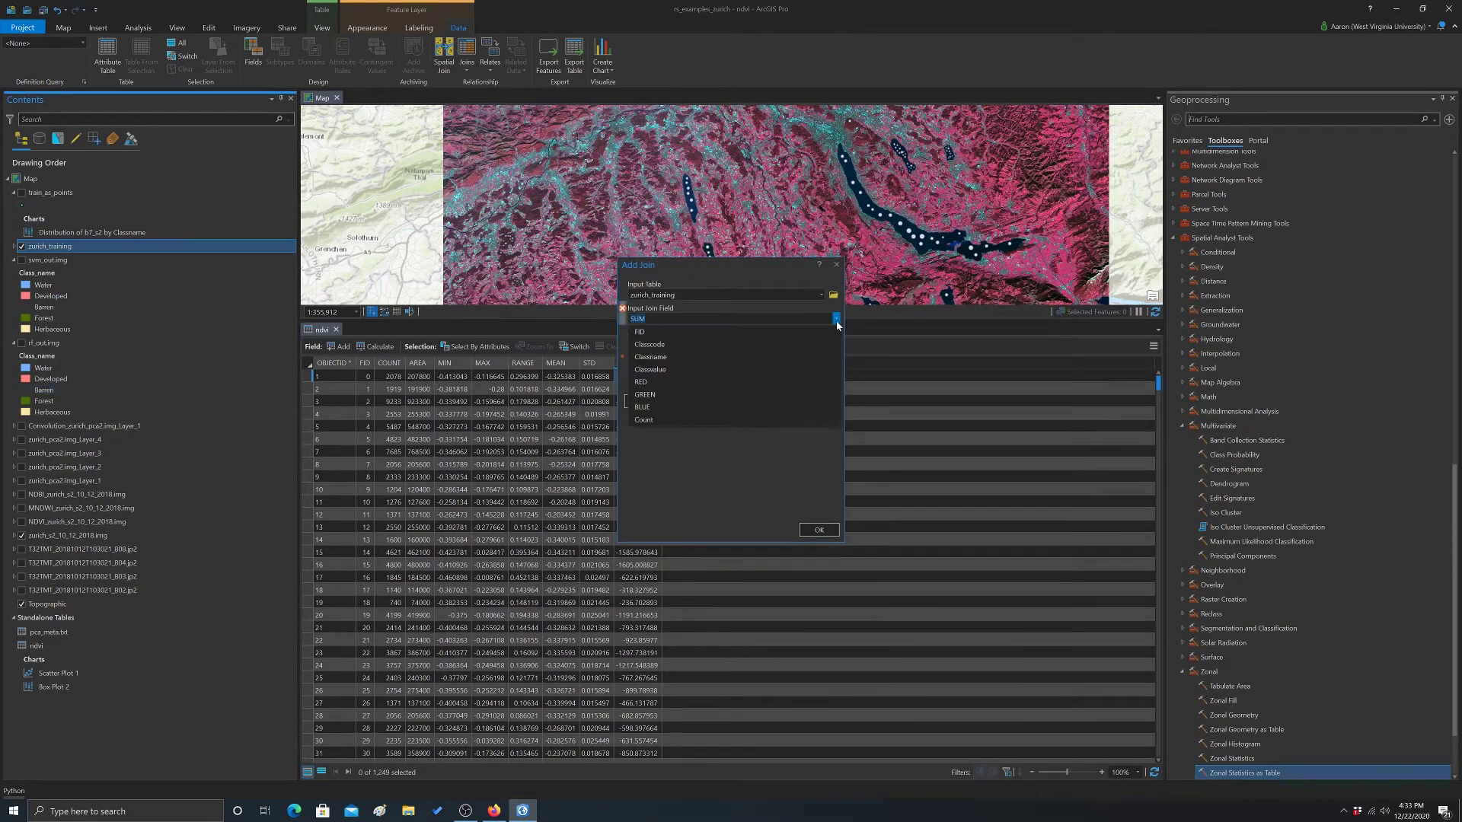
left_click(665, 333)
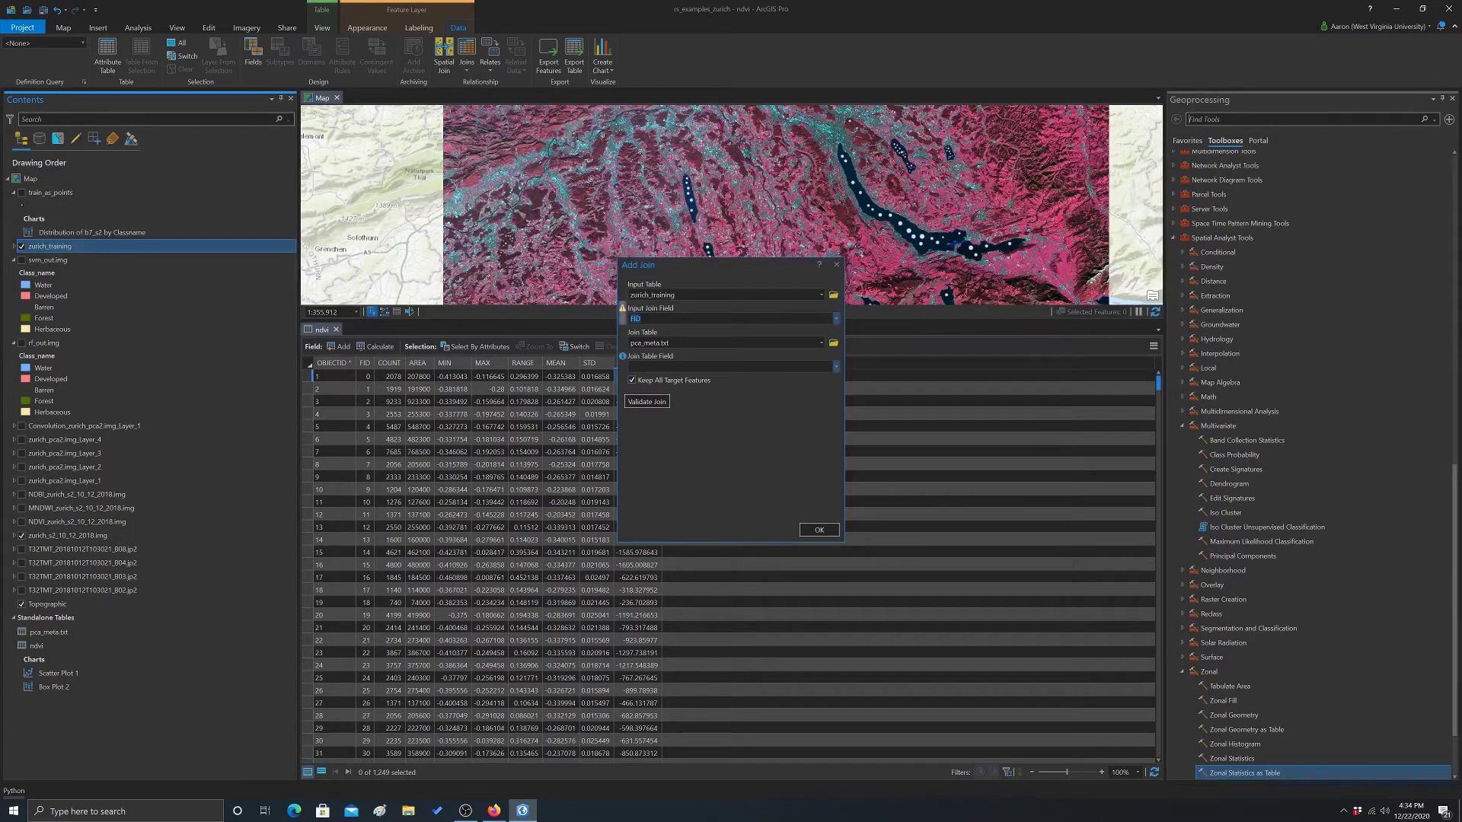
left_click(821, 344)
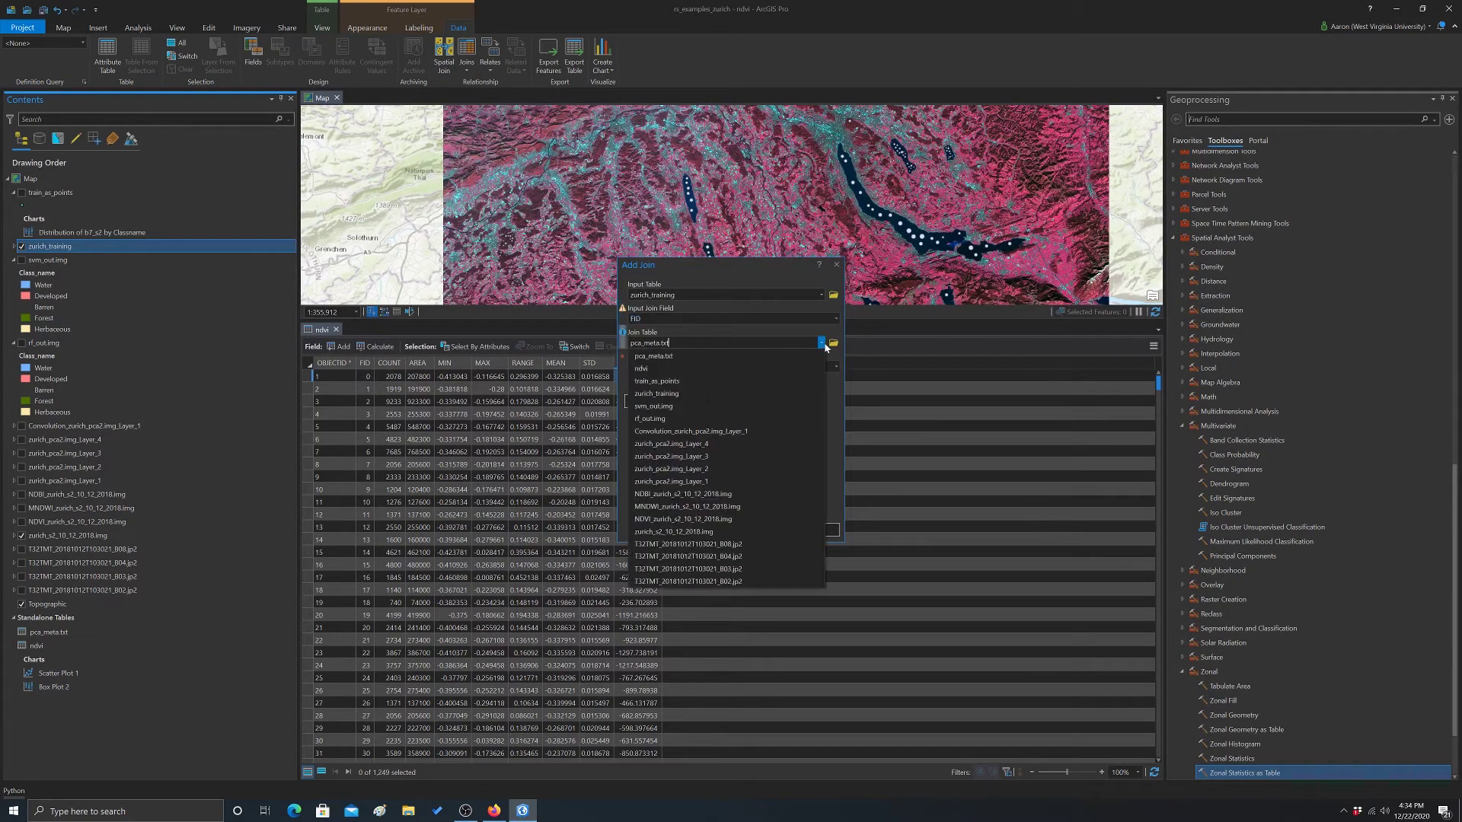
left_click(653, 371)
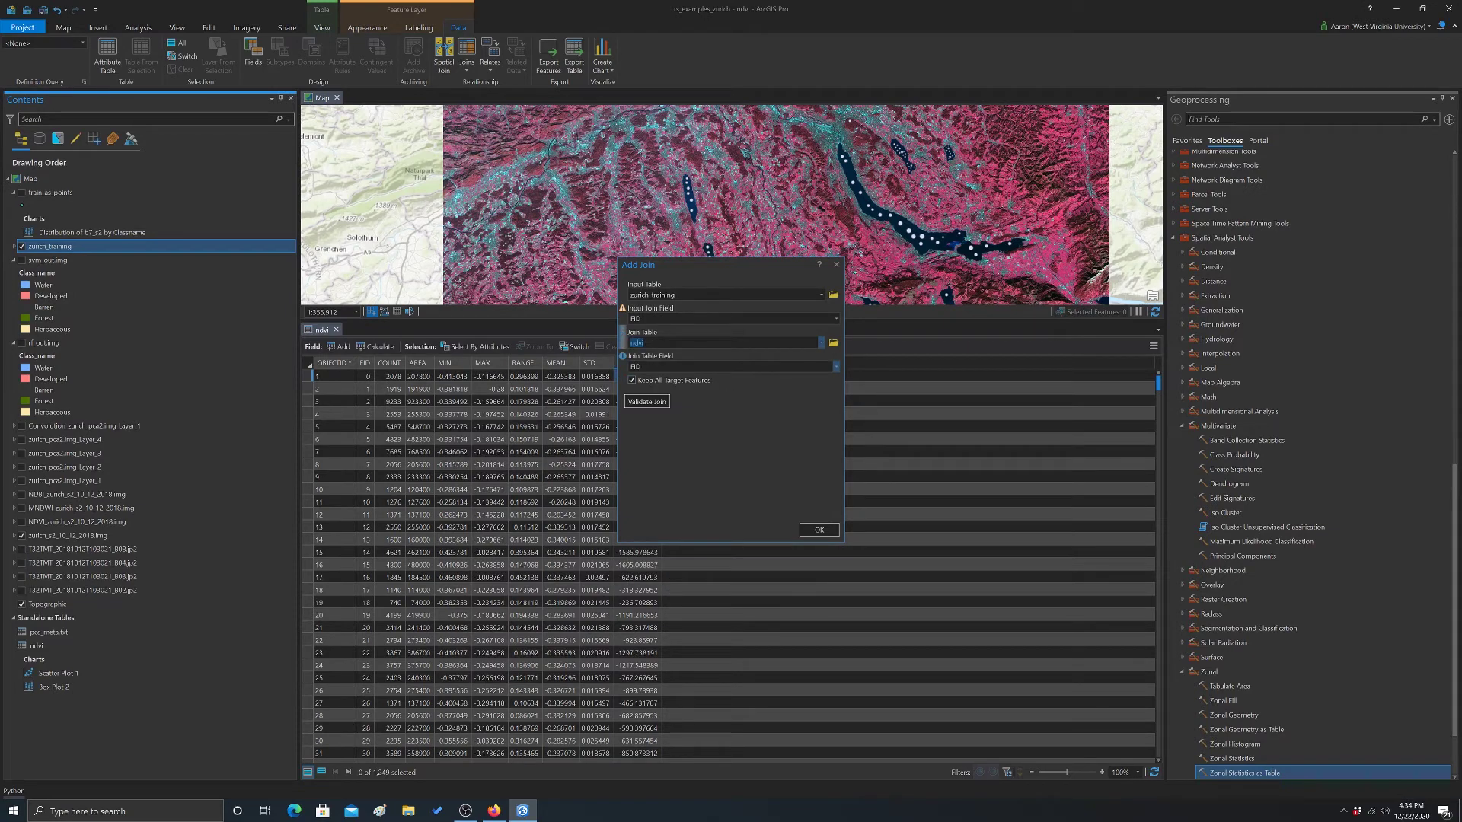
left_click(836, 367)
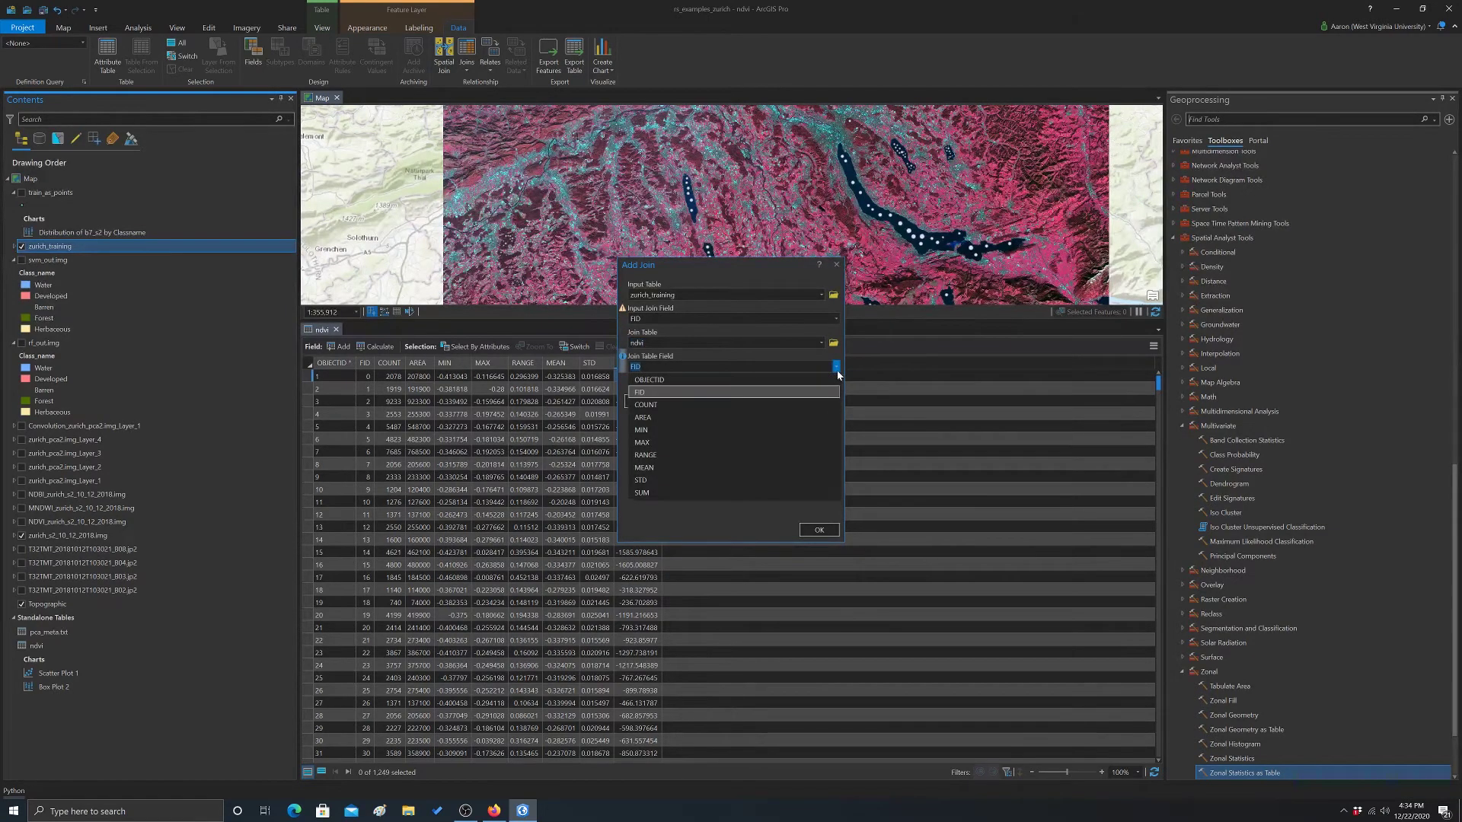
left_click(837, 369)
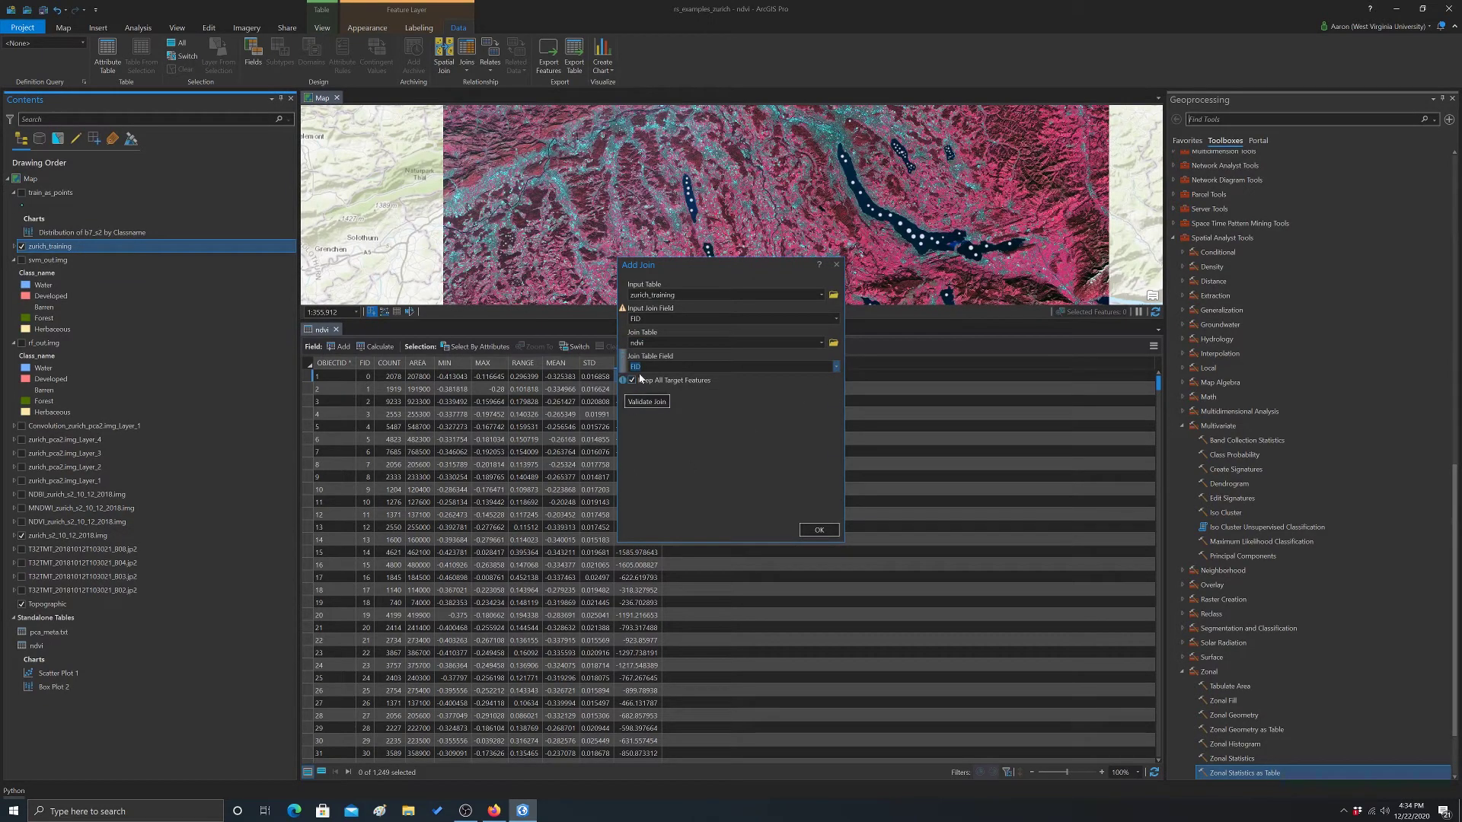
left_click(818, 531)
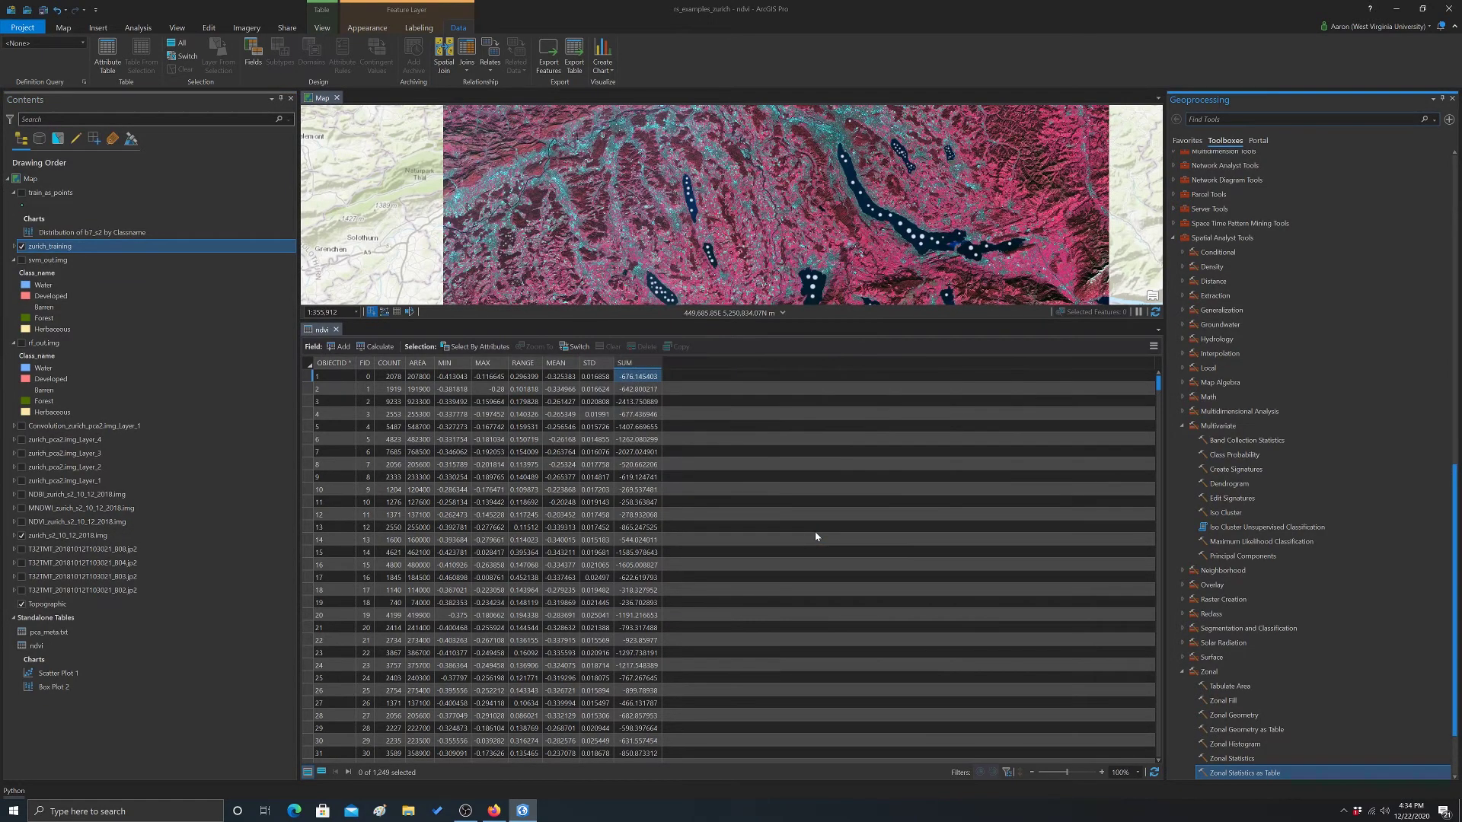
- Open the zurich_training attribute table and create a new box plot for it
right_click(39, 246)
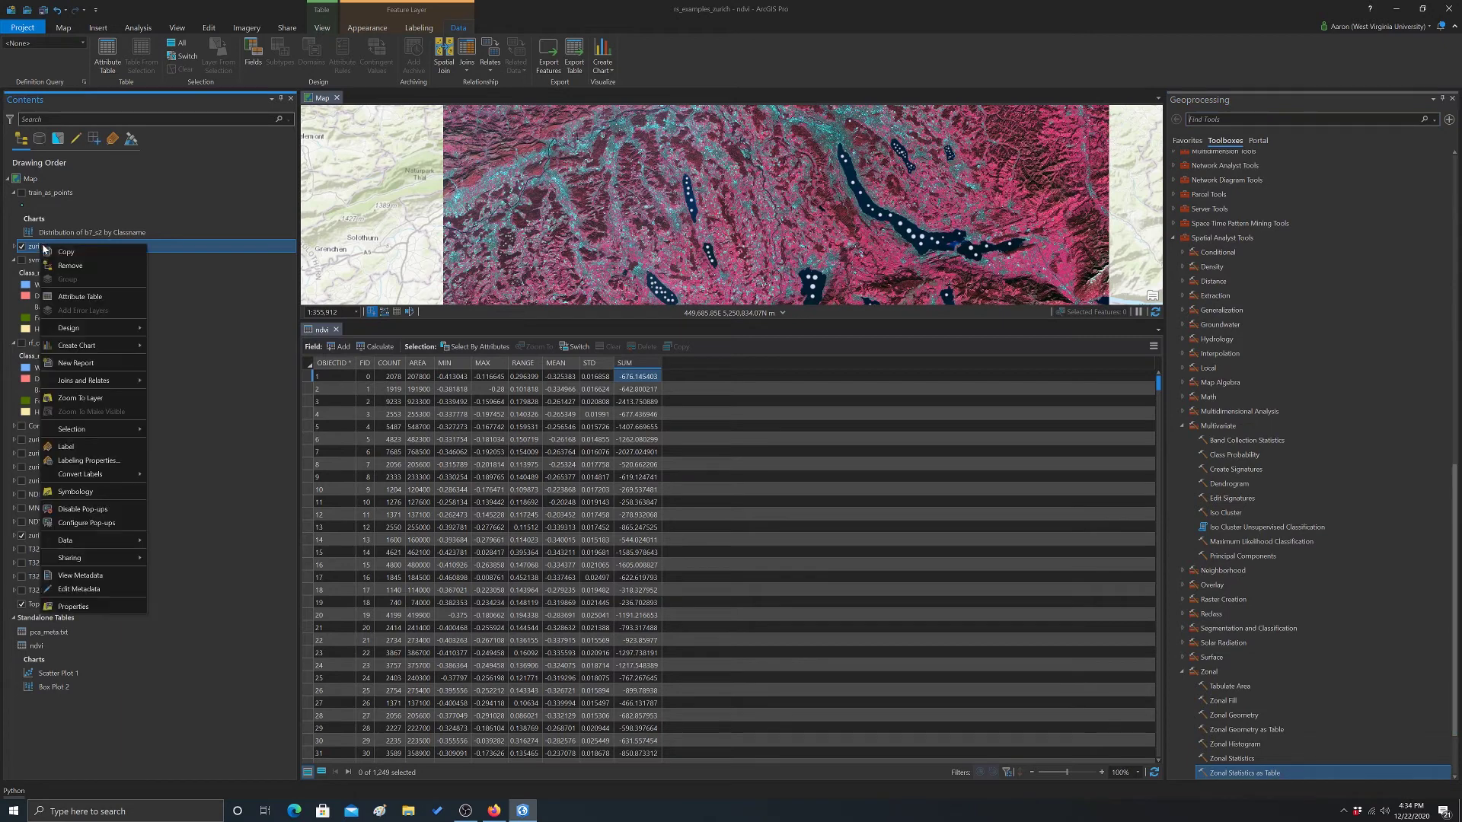
left_click(80, 296)
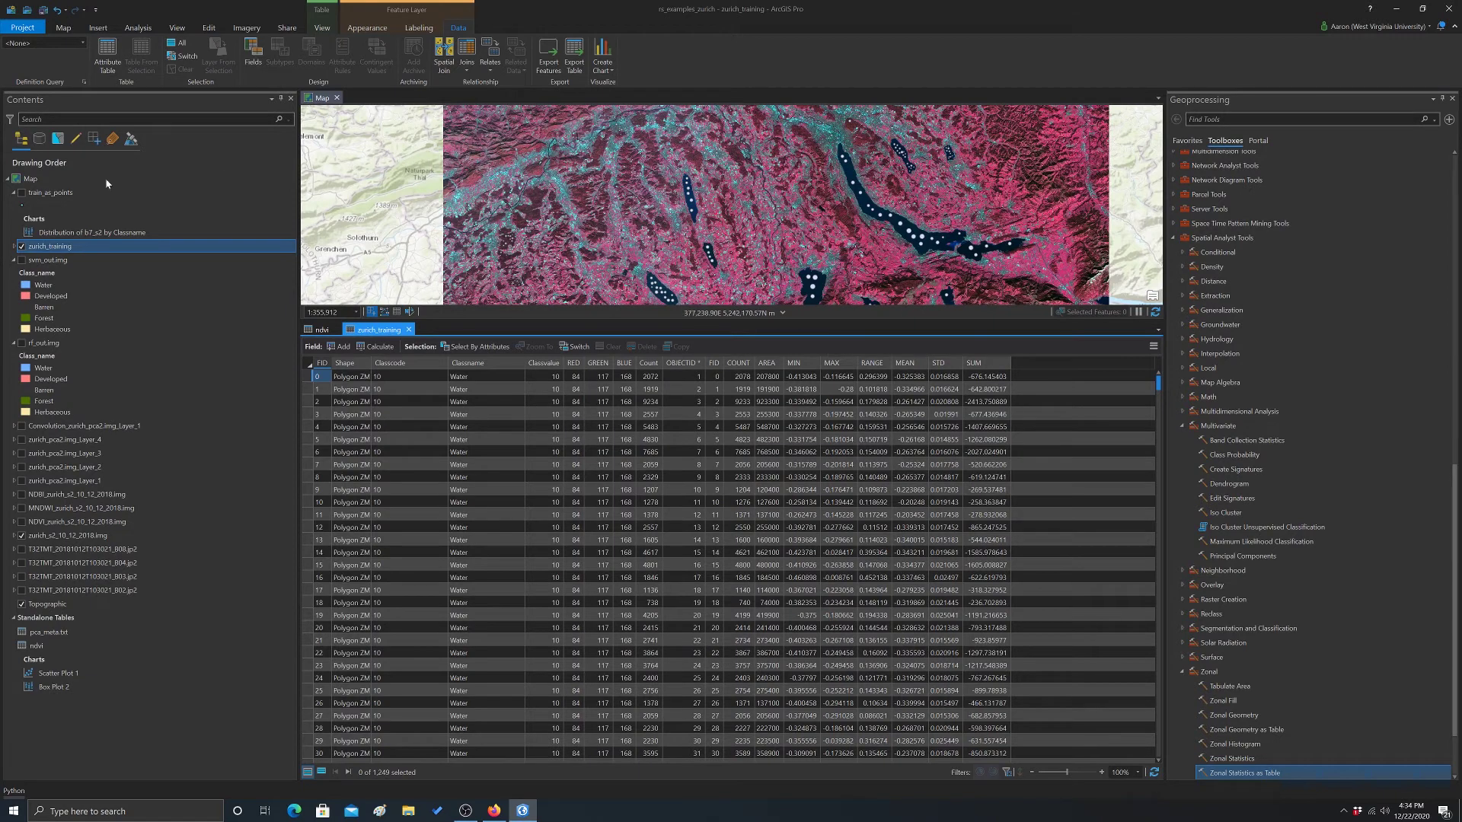
left_click(62, 247)
left_click(603, 69)
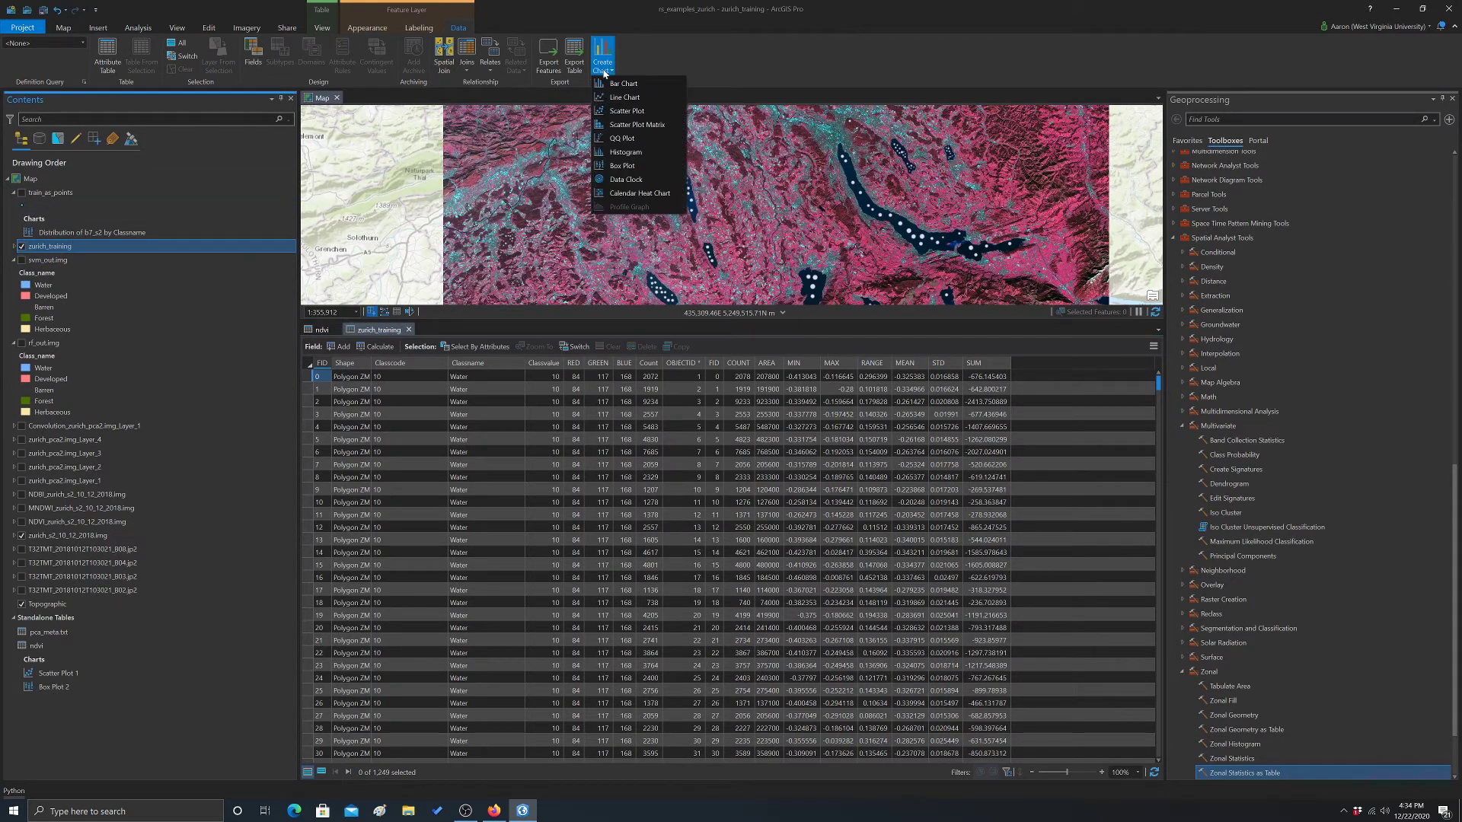
left_click(621, 165)
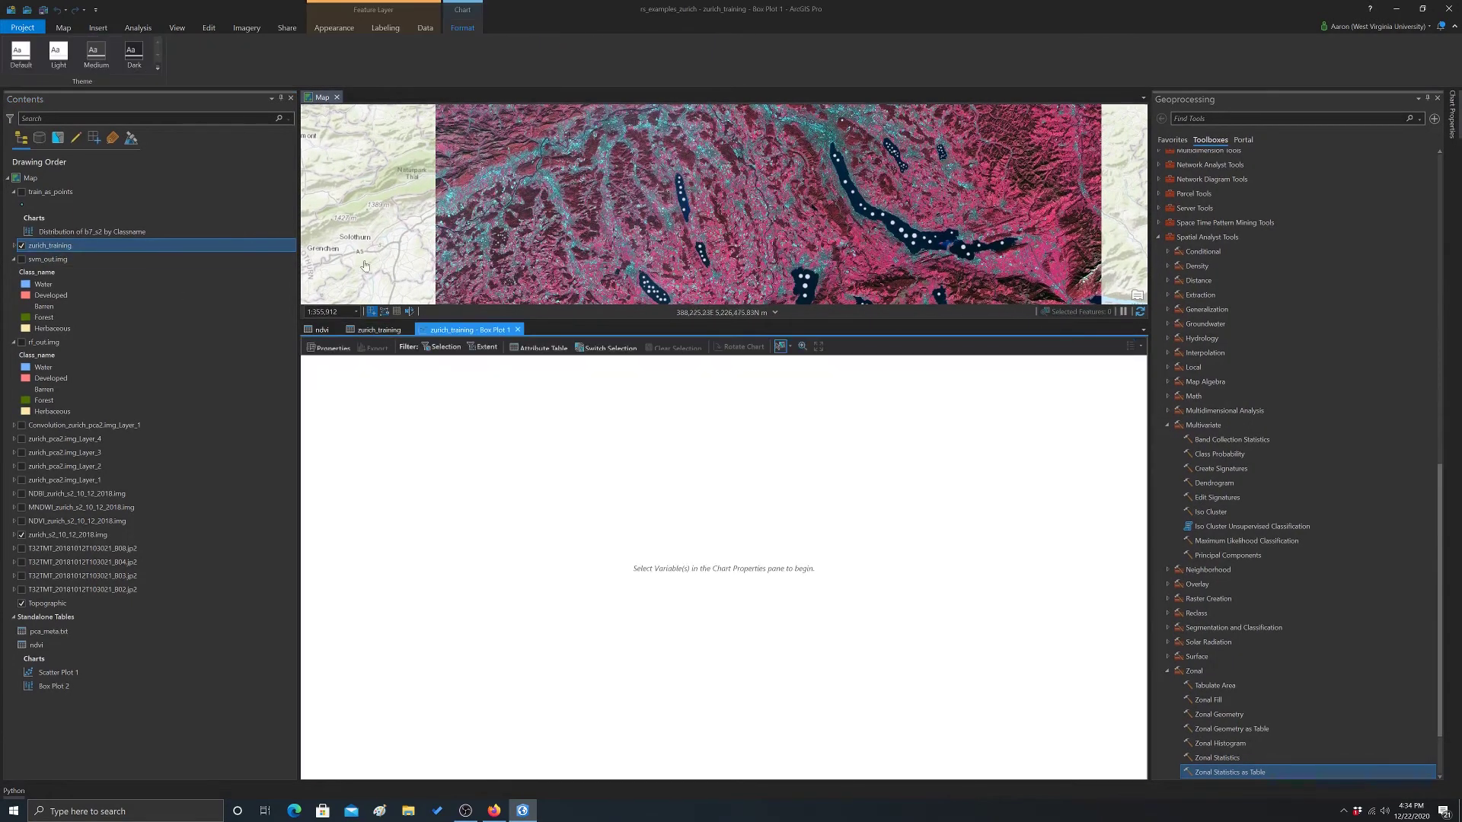
left_click(329, 347)
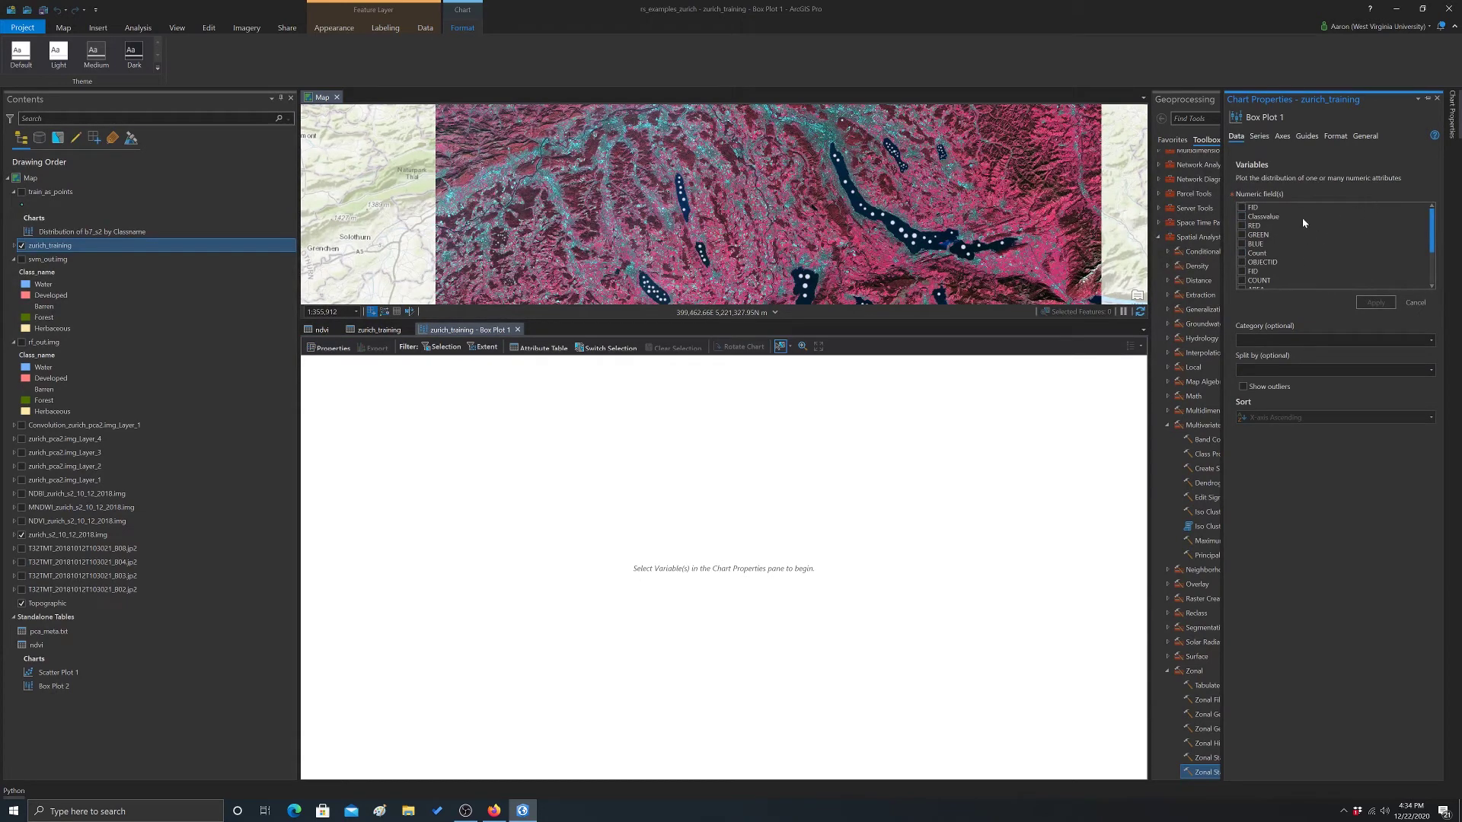
left_click(491, 332)
- Plot the MEAN field grouped by Classname and apply the box plot settings
scroll(1304, 231, "down", 3)
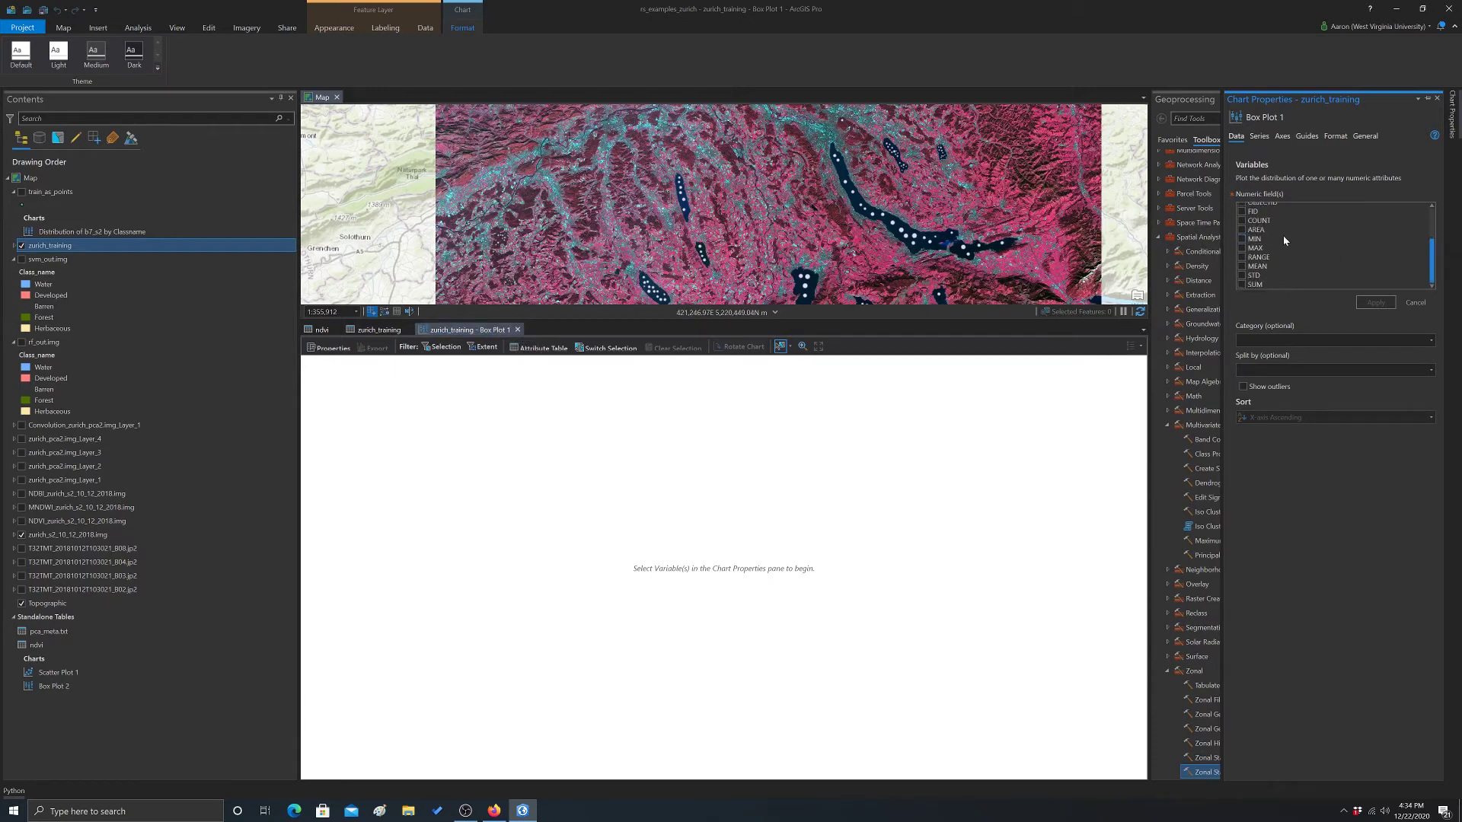
left_click(1243, 267)
left_click(1431, 345)
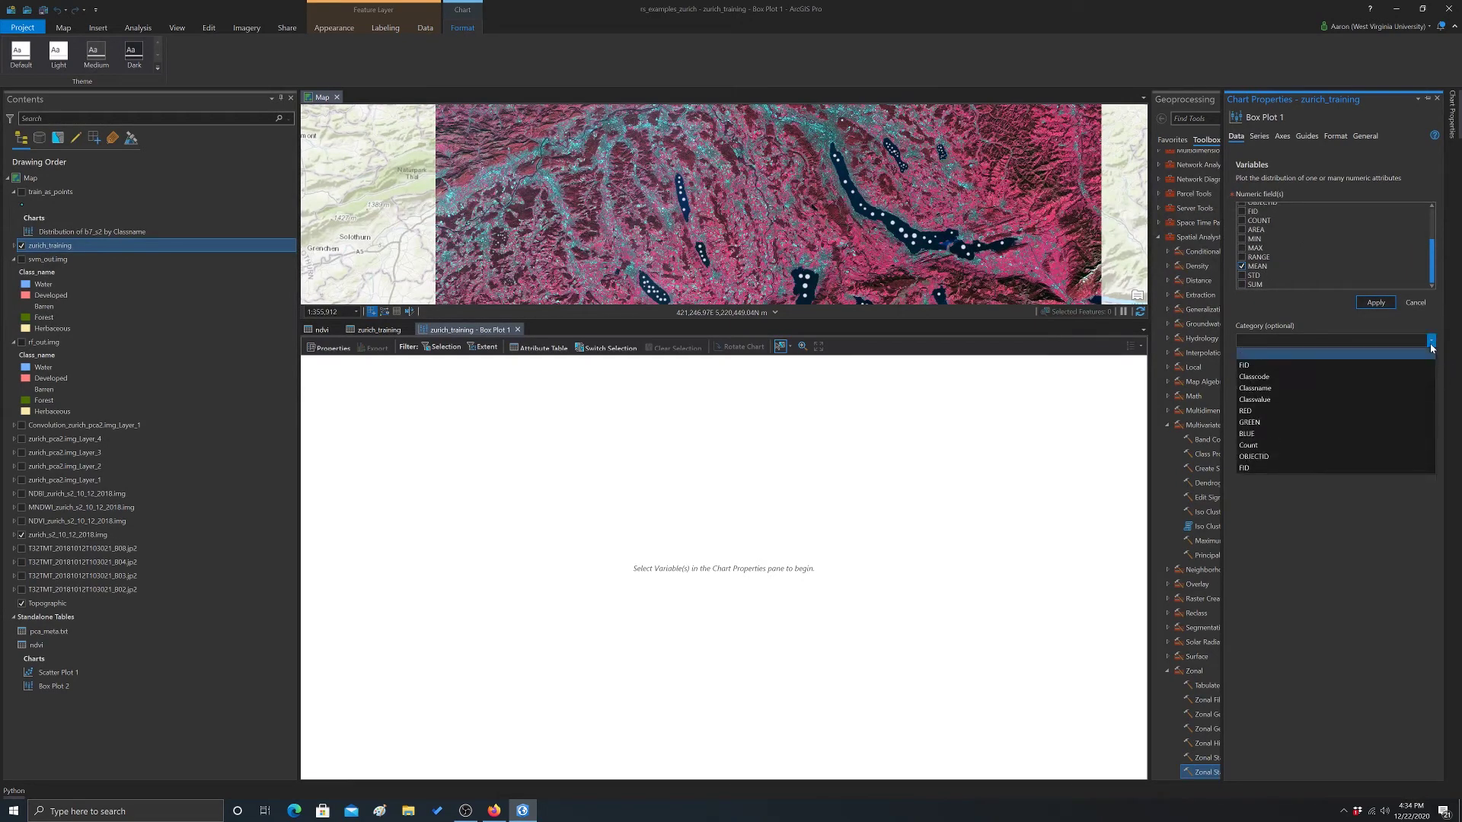
left_click(1263, 390)
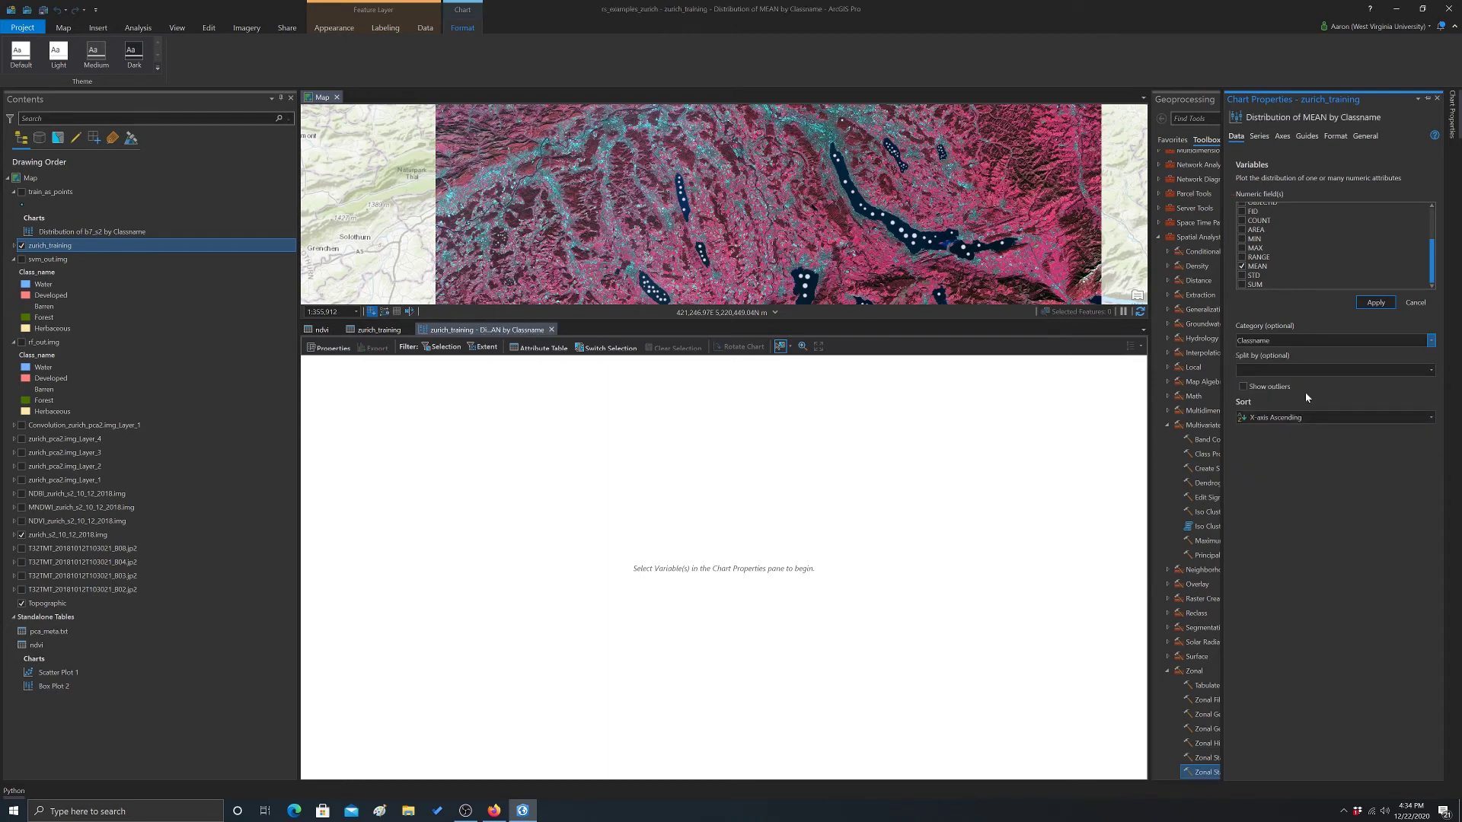
left_click(1369, 303)
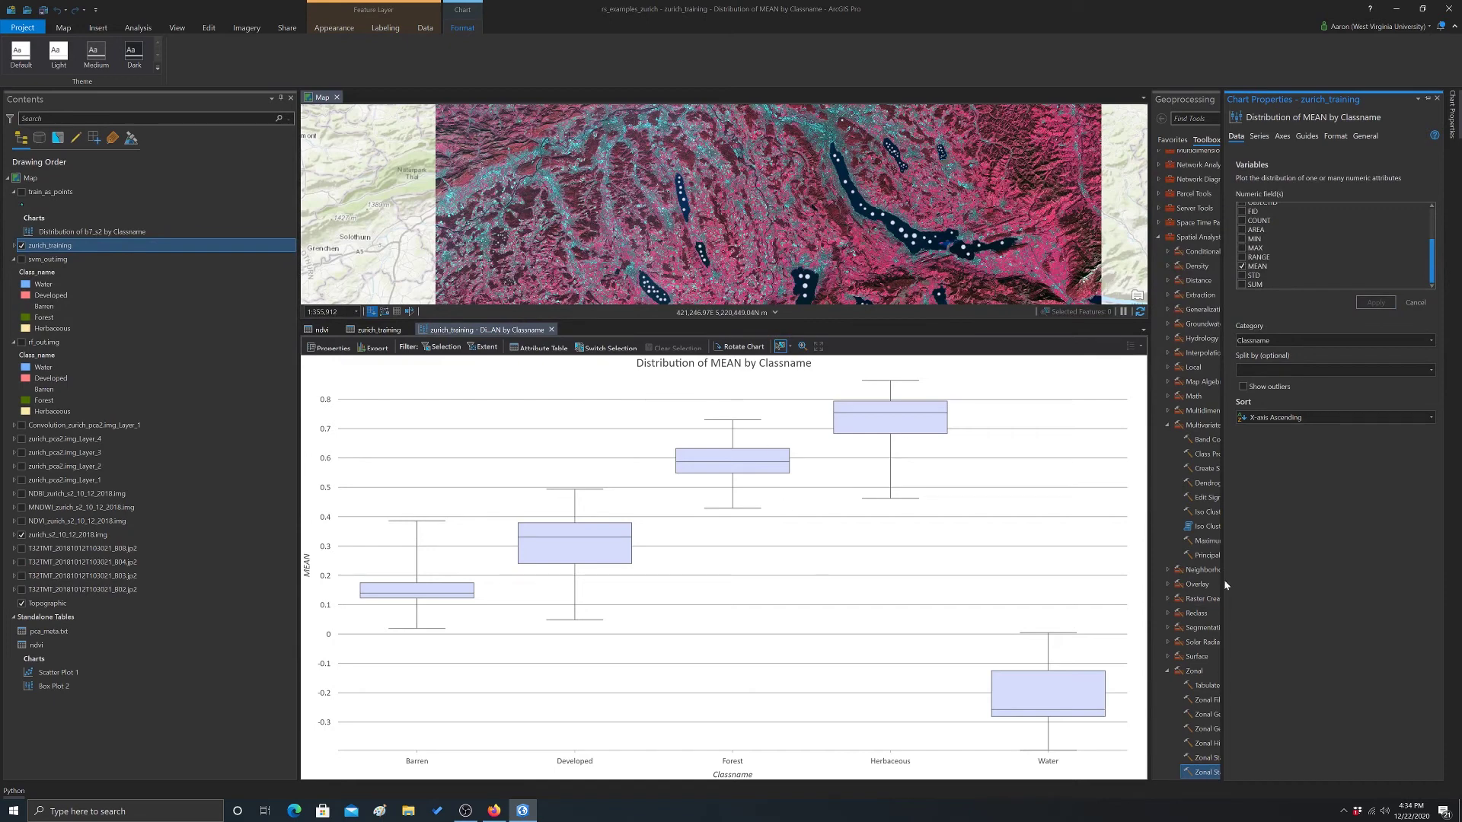
- Close the 'Distribution of MEAN by Classname' chart view
left_click(551, 330)
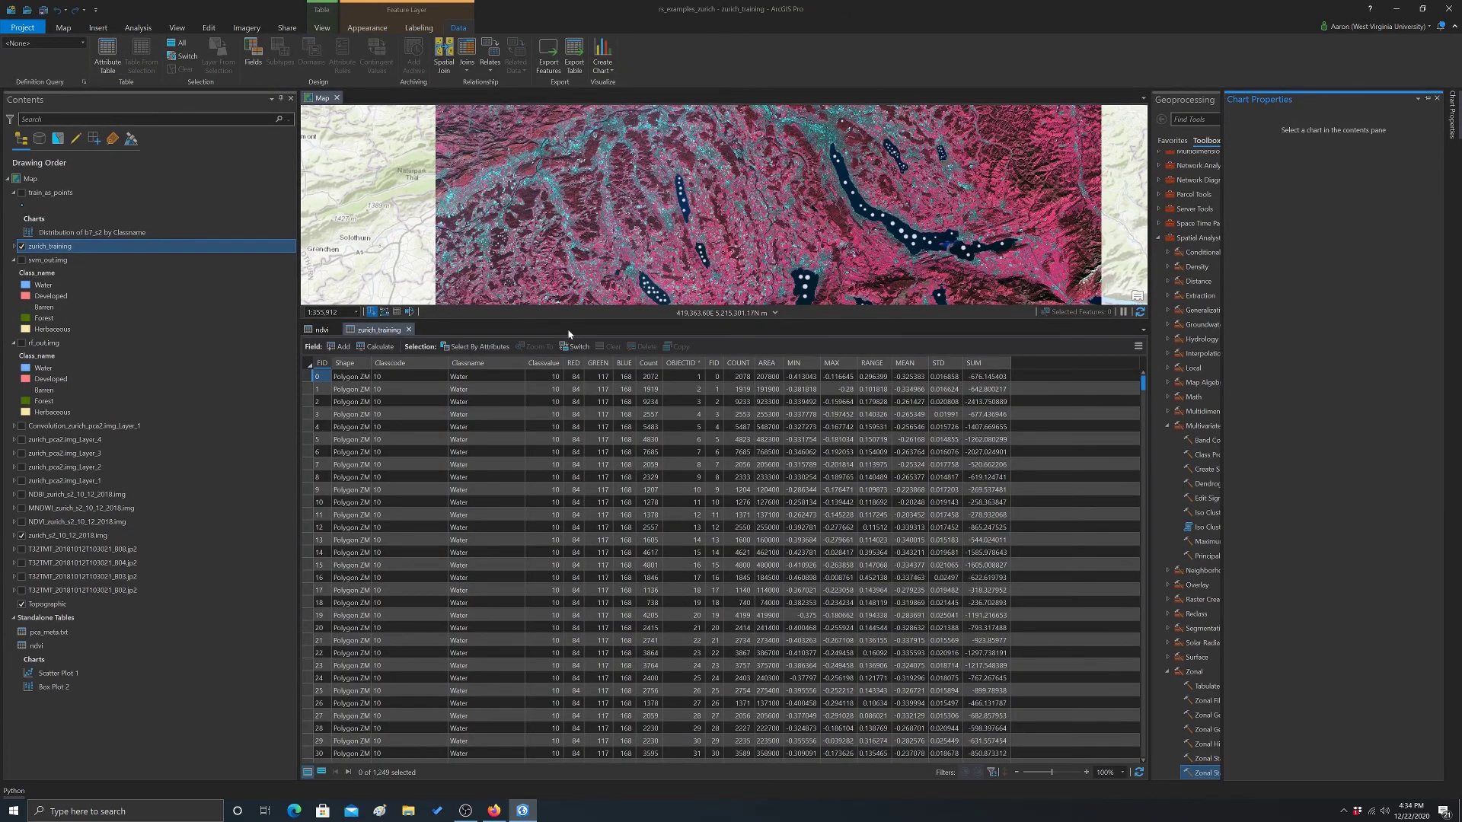